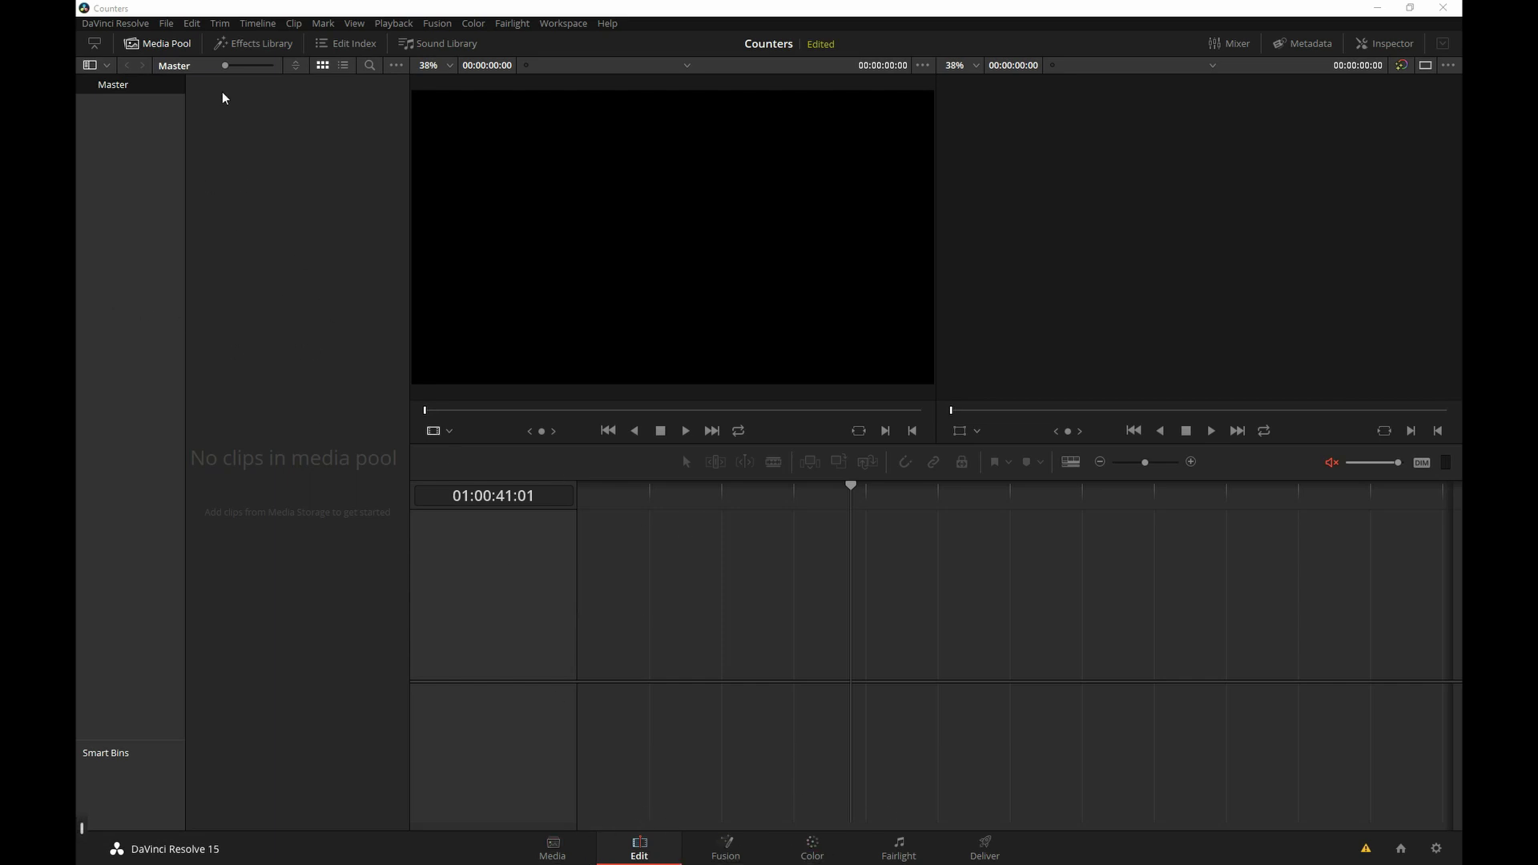
- Add a Solid Color generator at the start of the empty timeline
{"action": "left_click", "coordinate": [214, 46]}
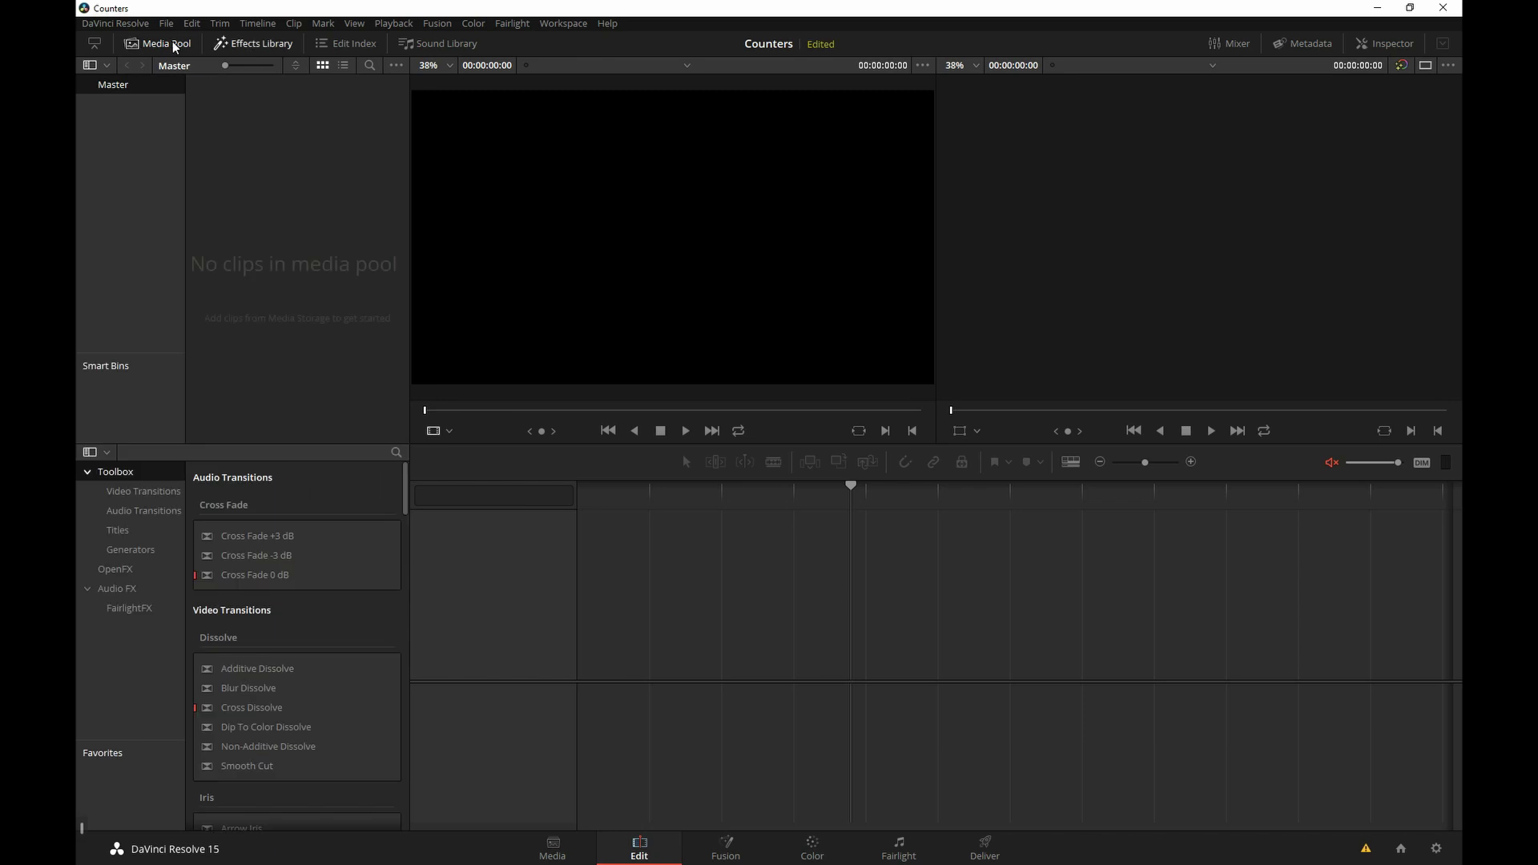
{"action": "left_click", "coordinate": [174, 47]}
{"action": "left_click", "coordinate": [130, 162]}
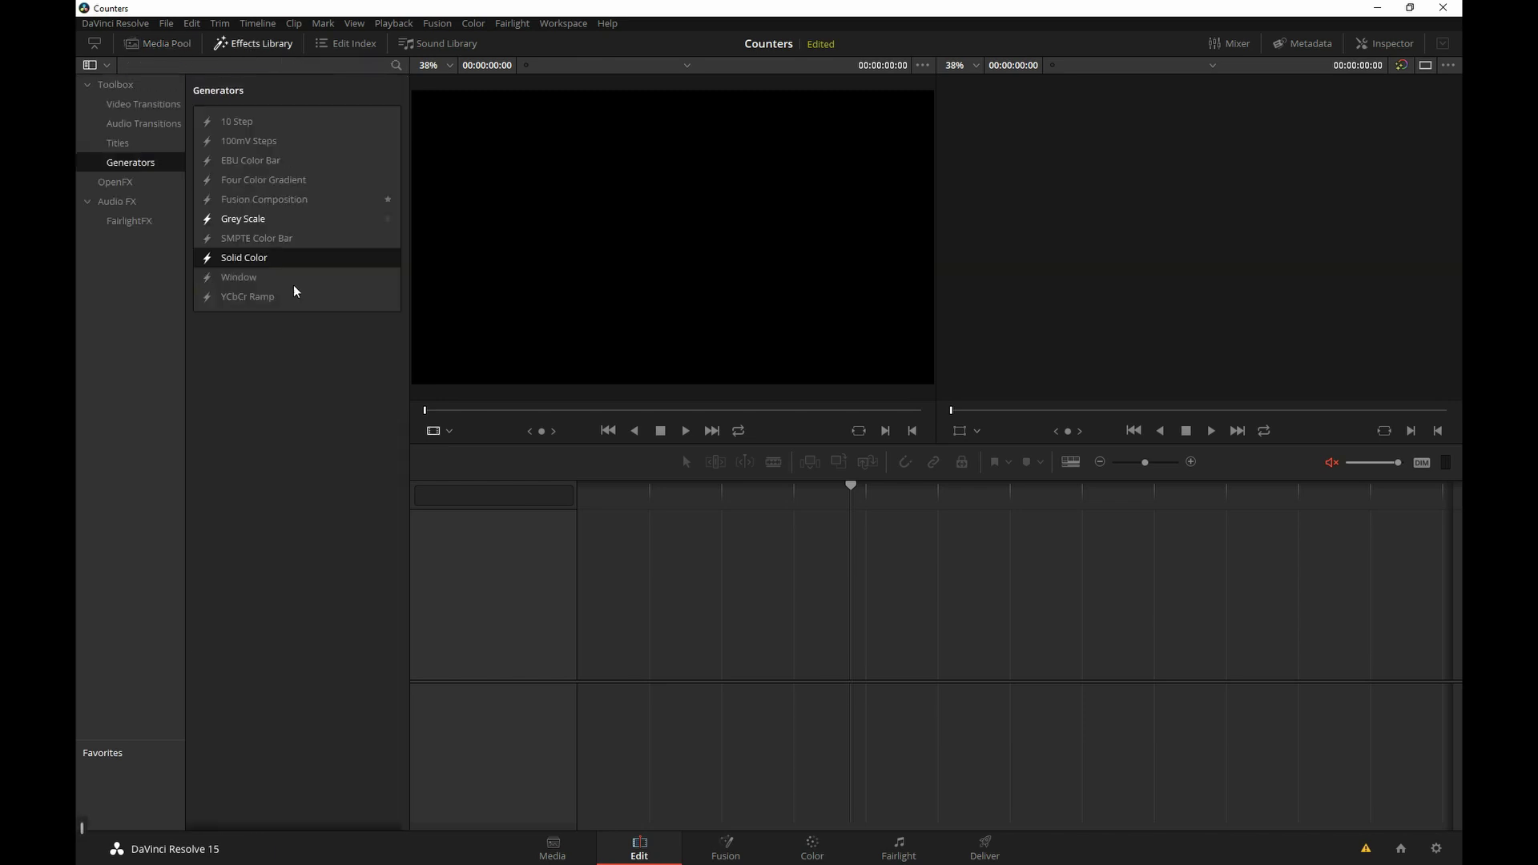
{"action": "left_click_drag", "start_coordinate": [270, 257], "coordinate": [590, 686]}
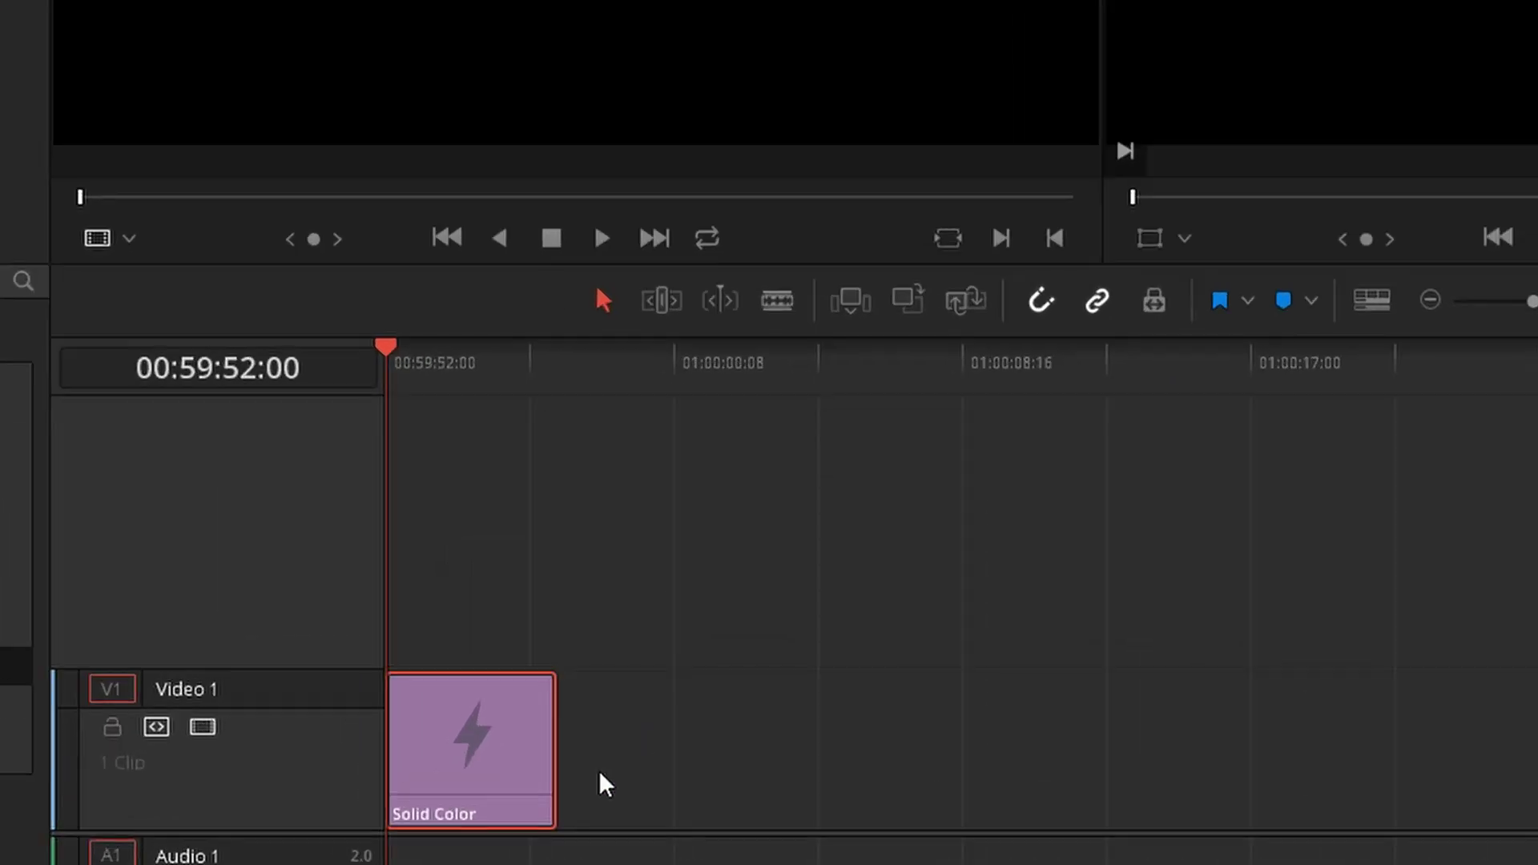
- Convert the Solid Color clip into a compound clip and open it in Fusion
{"action": "right_click", "coordinate": [639, 691]}
{"action": "left_click", "coordinate": [716, 496]}
{"action": "left_click", "coordinate": [965, 308]}
{"action": "left_click", "coordinate": [681, 829]}
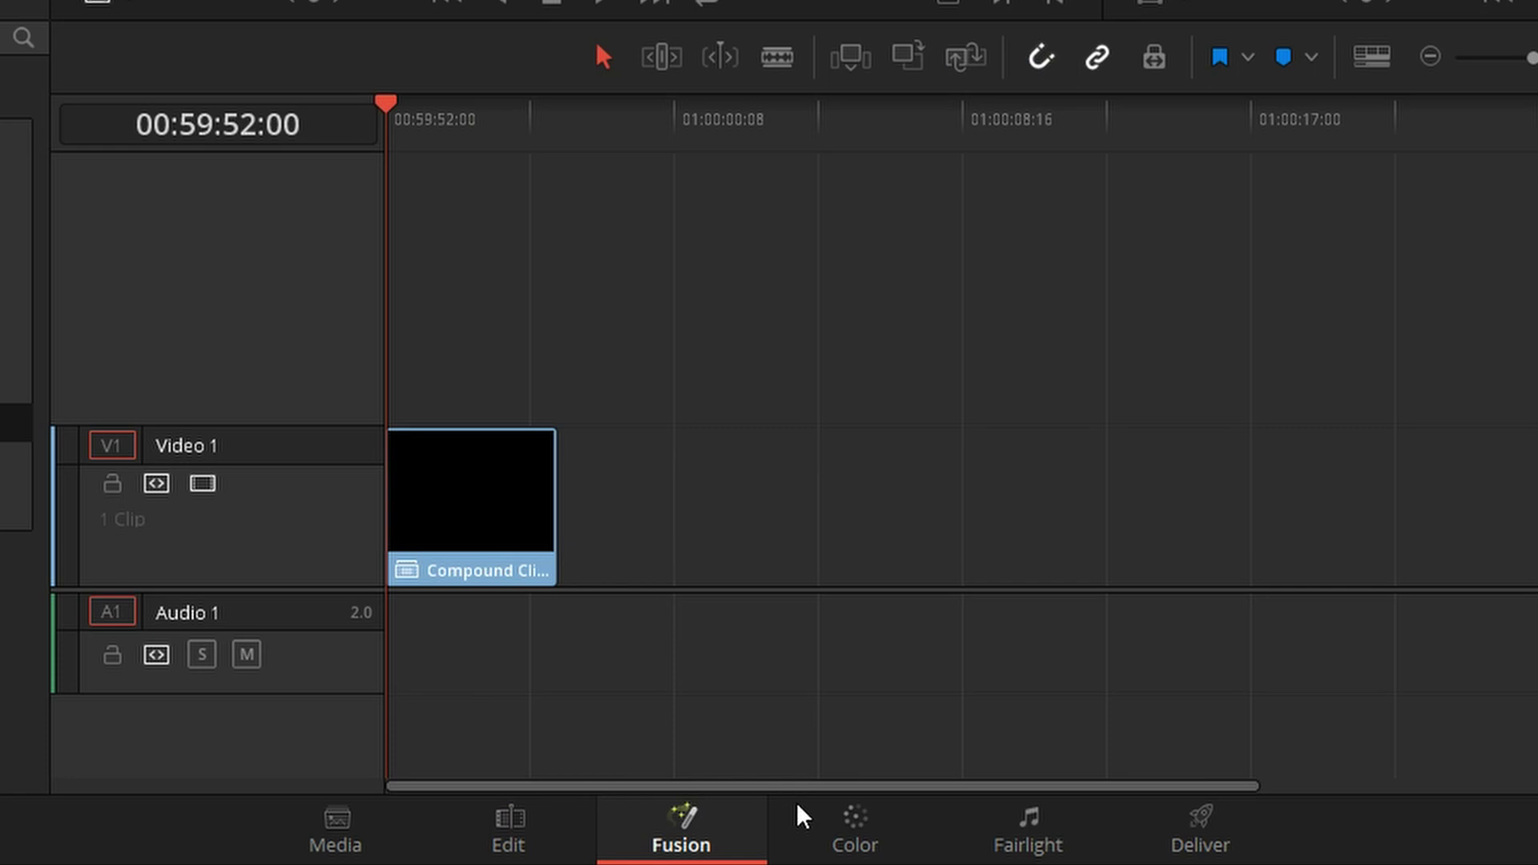
- Merge a new Text node over MediaIn1 and select the Text1 node for editing
{"action": "left_click_drag", "start_coordinate": [163, 370], "coordinate": [190, 387]}
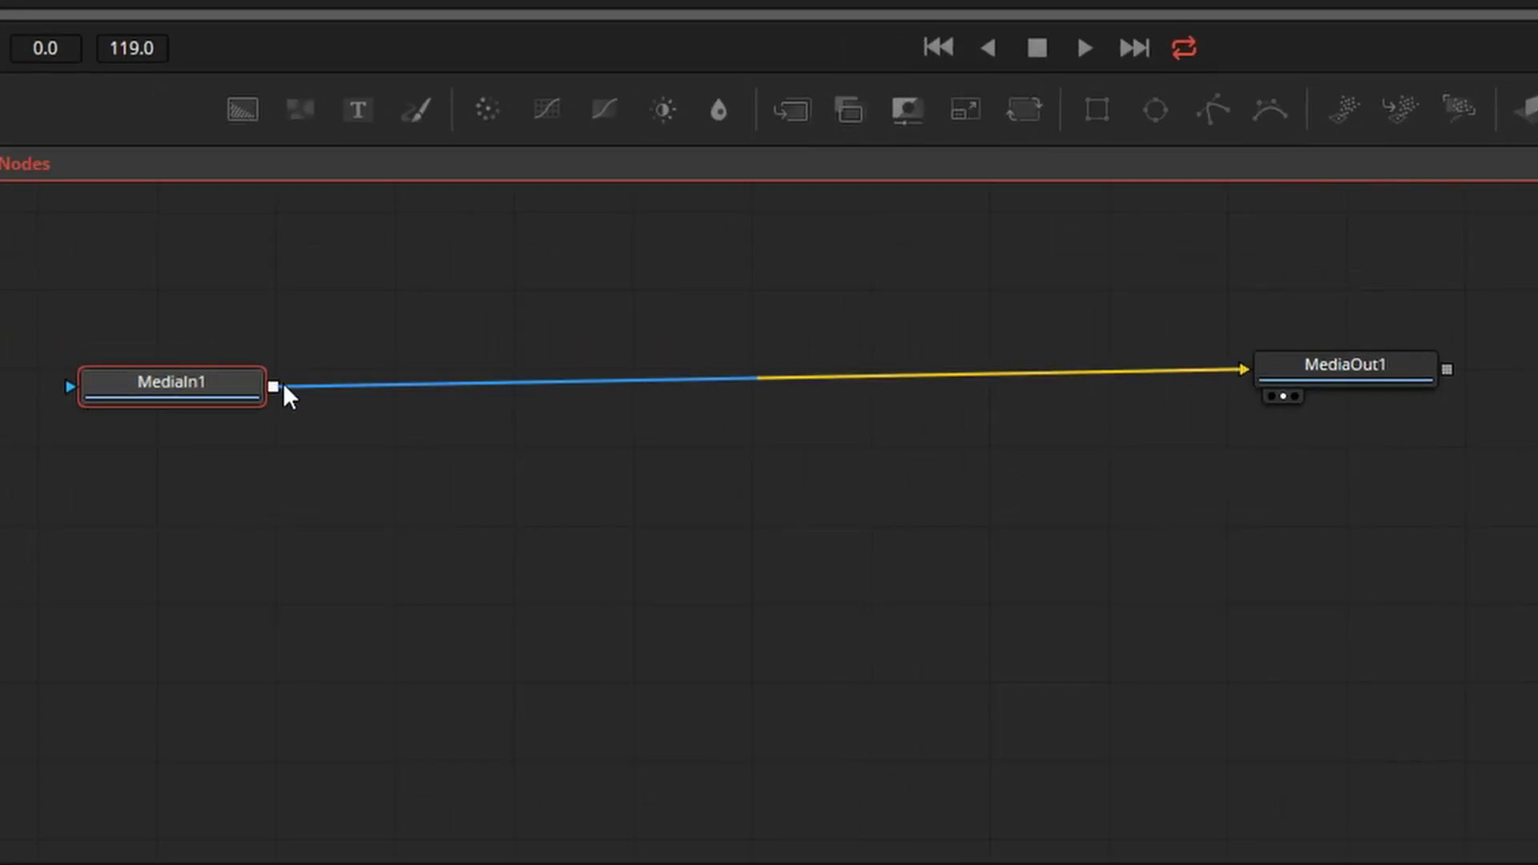
{"action": "left_click_drag", "start_coordinate": [358, 110], "coordinate": [505, 353]}
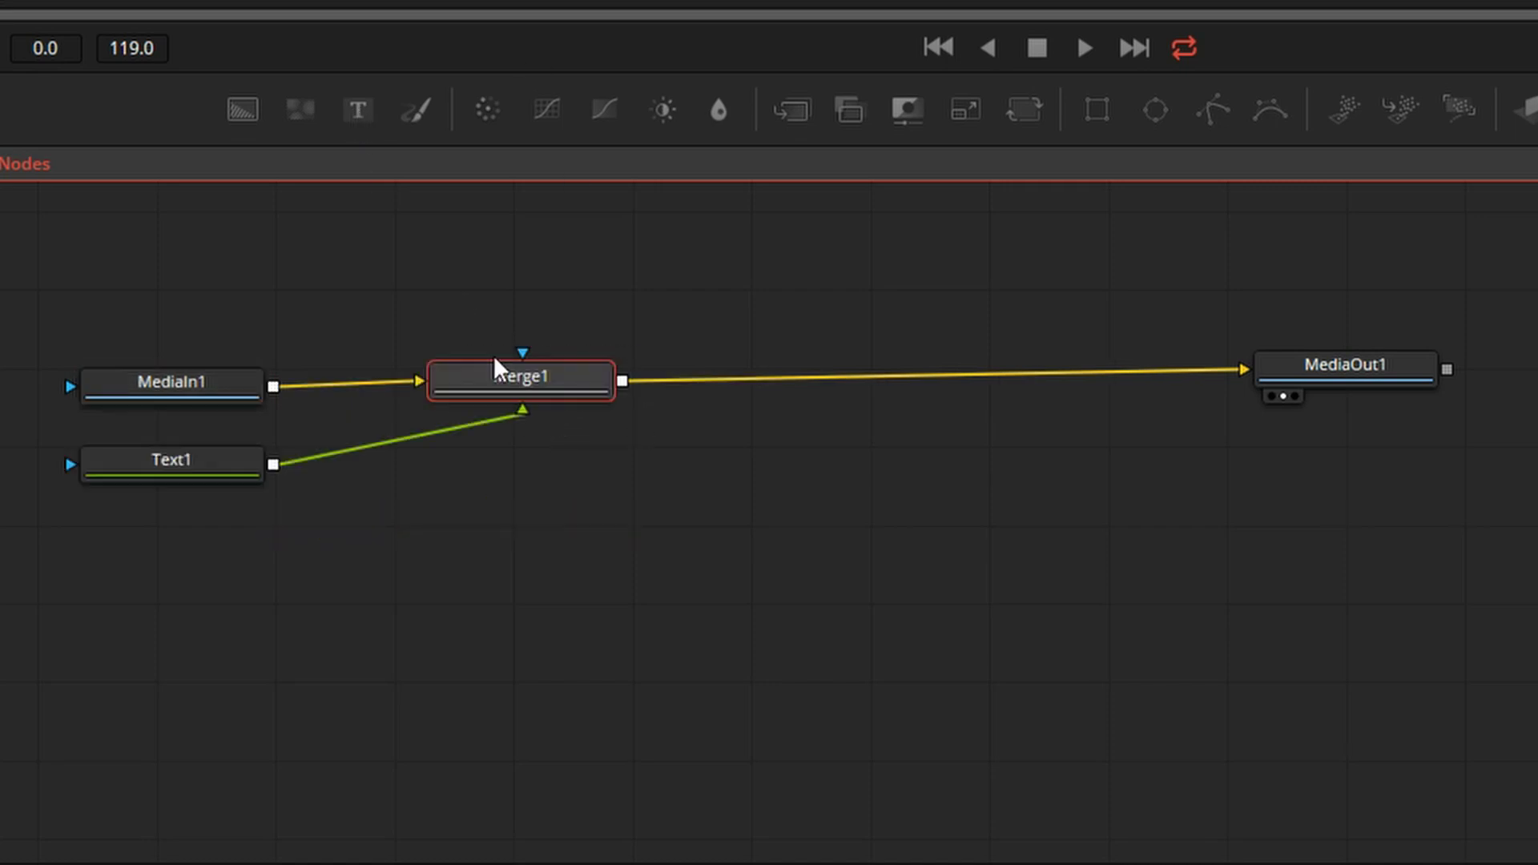
{"action": "left_click", "coordinate": [199, 473]}
{"action": "type", "text": "vg"}
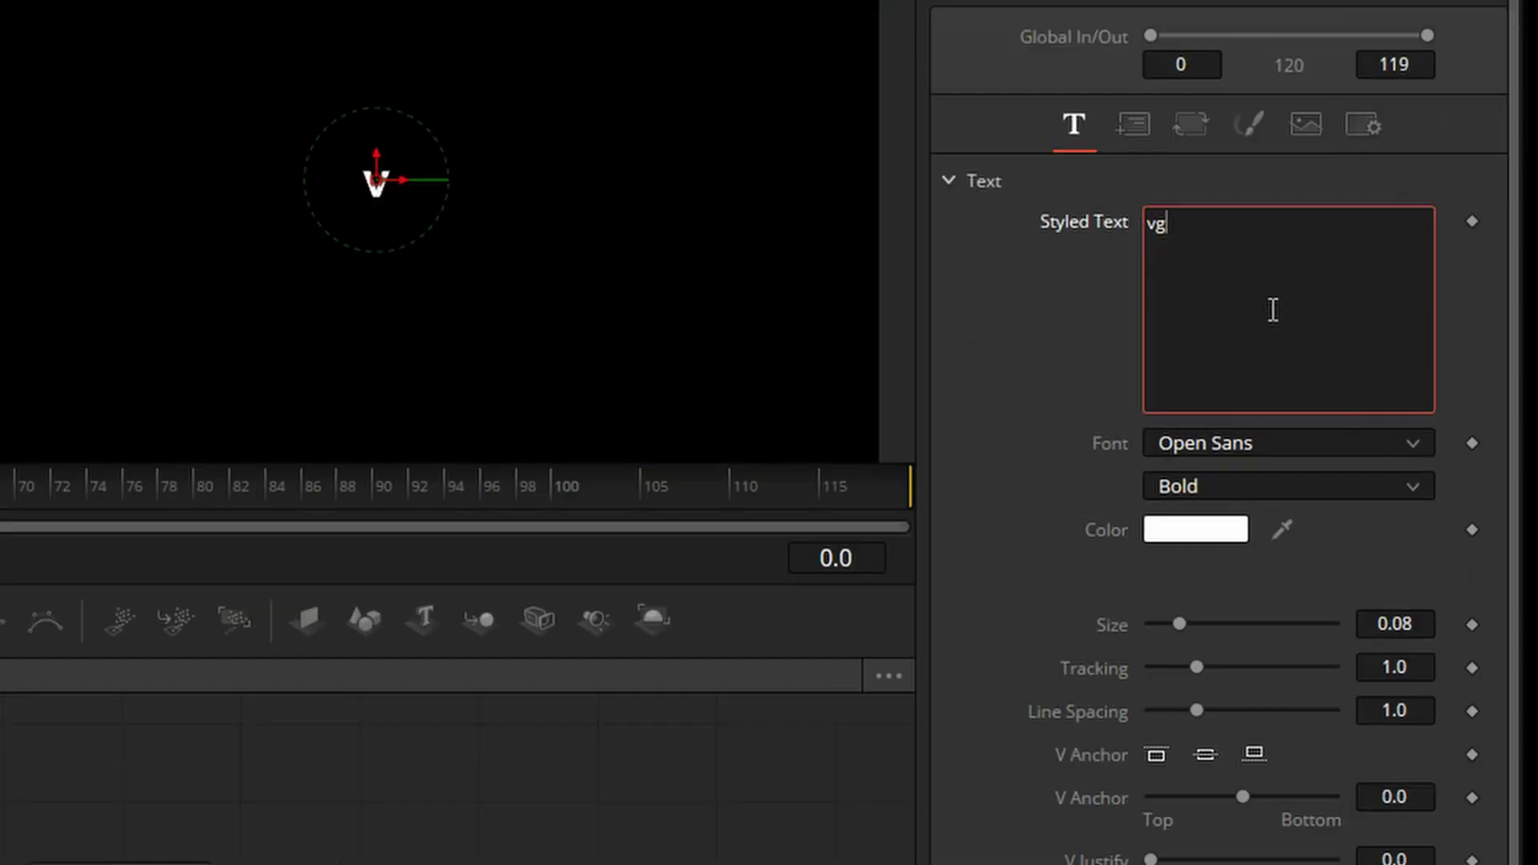
{"action": "type", "text": "dfg"}
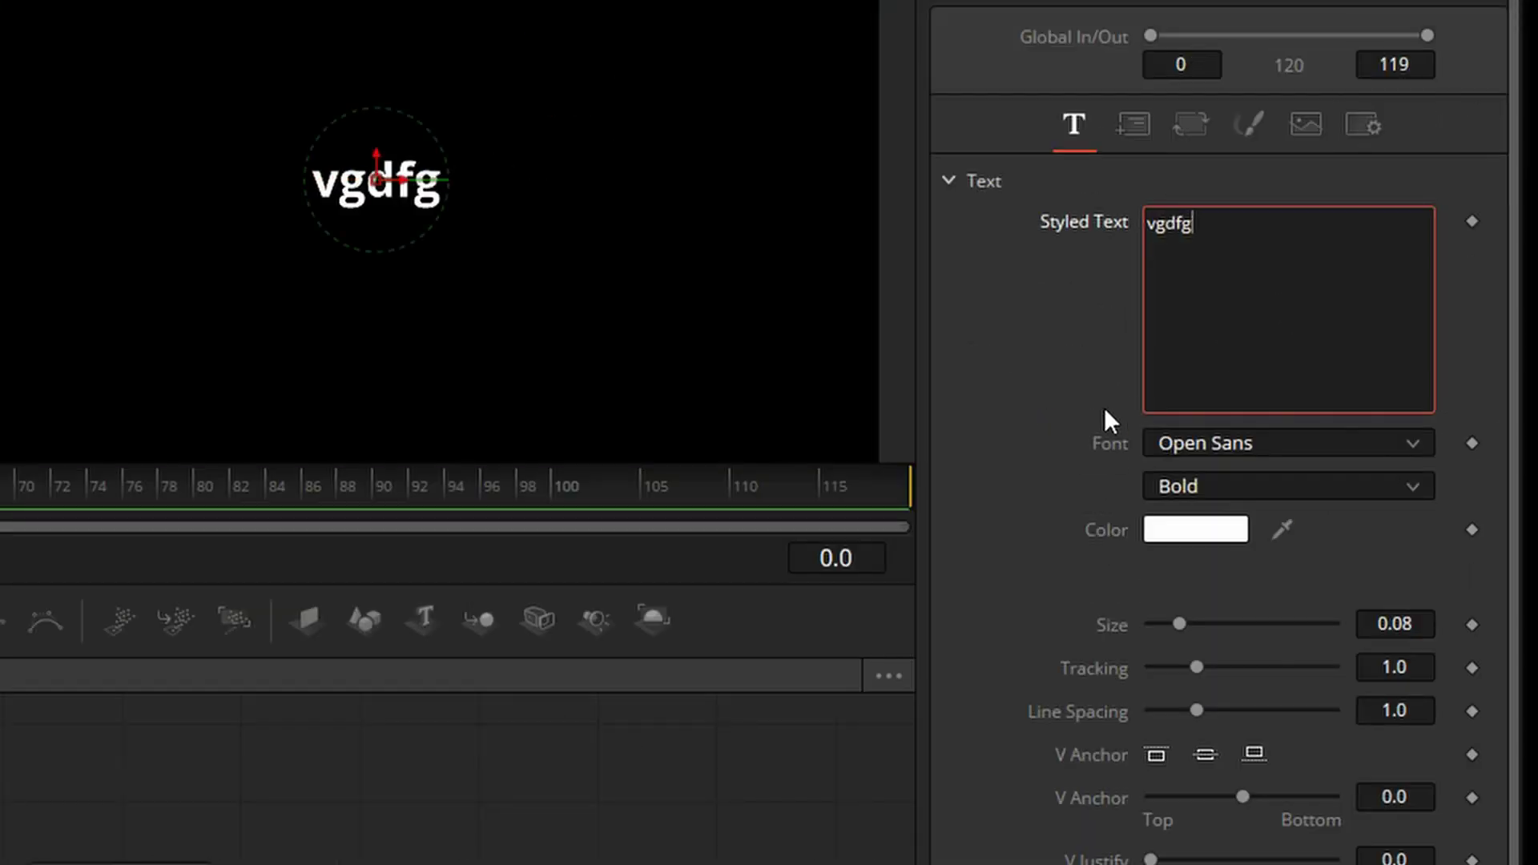
{"action": "key", "text": "BackSpace"}
{"action": "key", "text": "BackSpace"}
{"action": "key", "text": "BackSpace"}
{"action": "key", "text": "BackSpace"}
{"action": "key", "text": "BackSpace"}
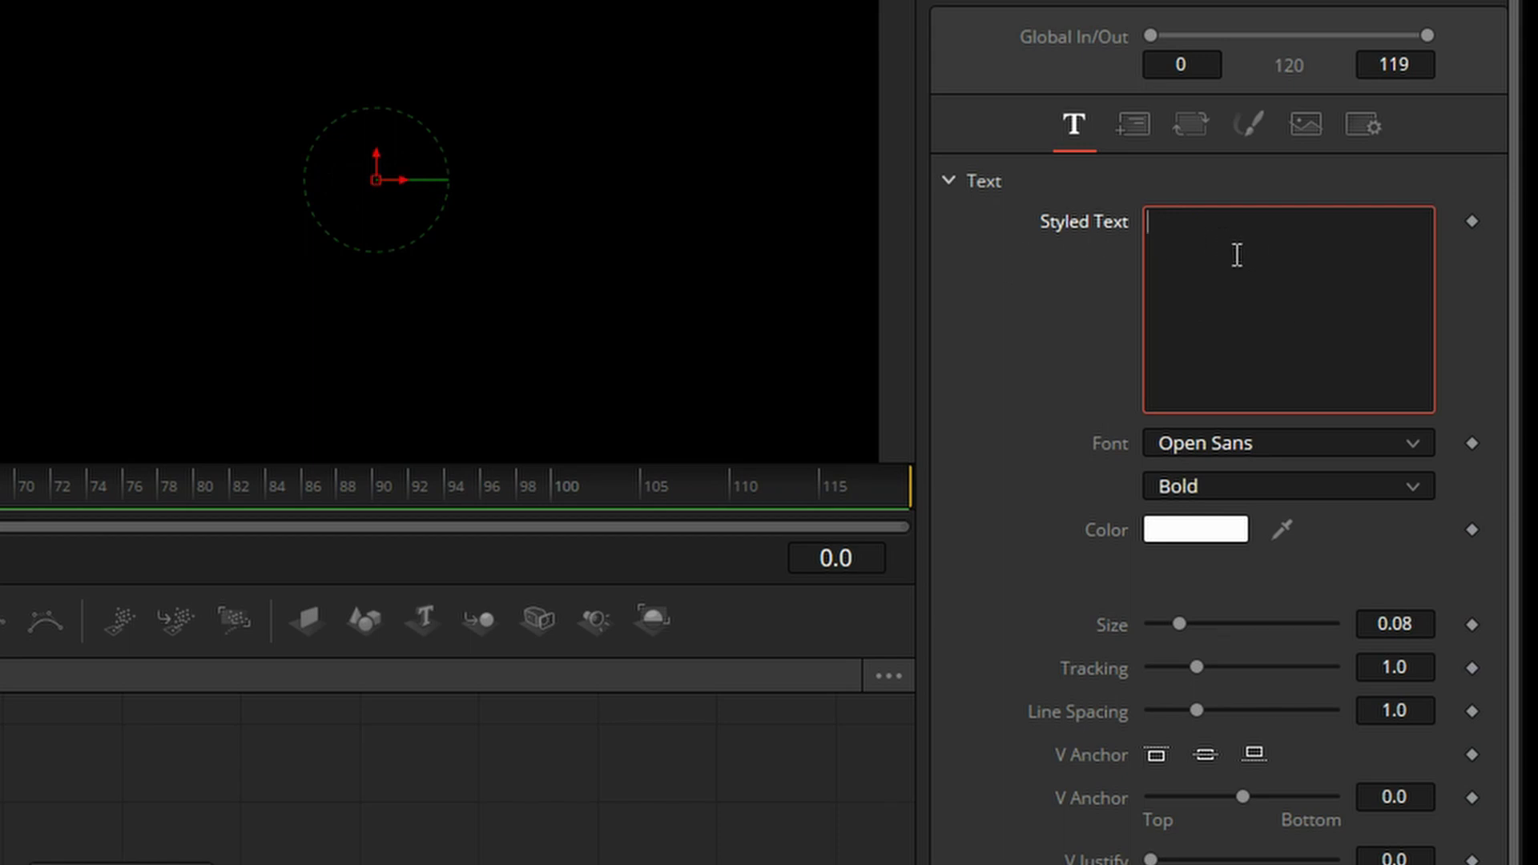
- Apply the TimeCode modifier to Text1's styled text, play the running timecode and return to the first frame
{"action": "right_click", "coordinate": [1236, 255]}
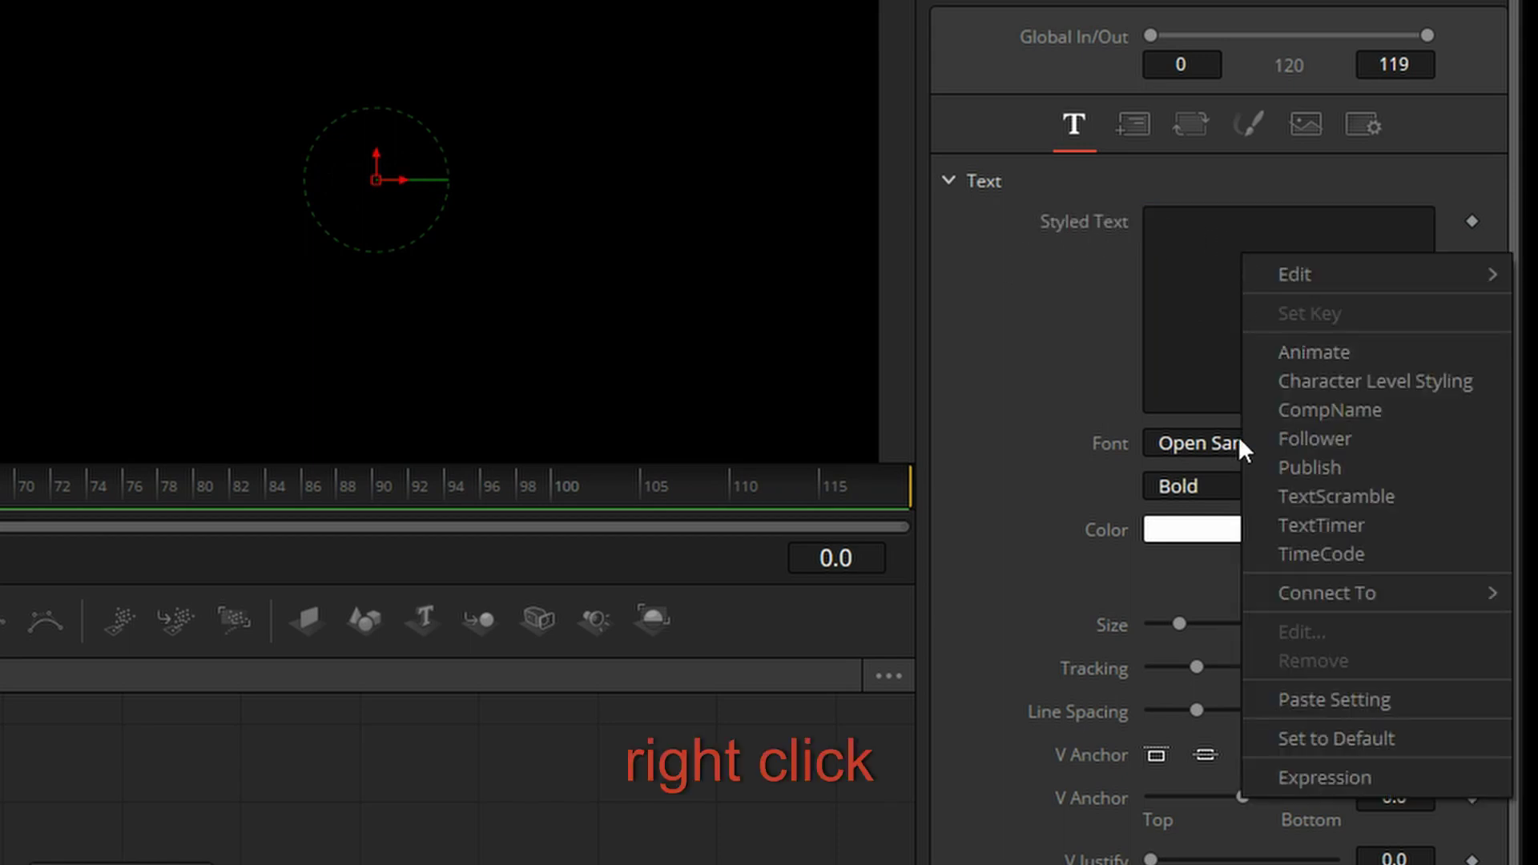
{"action": "left_click", "coordinate": [1343, 555]}
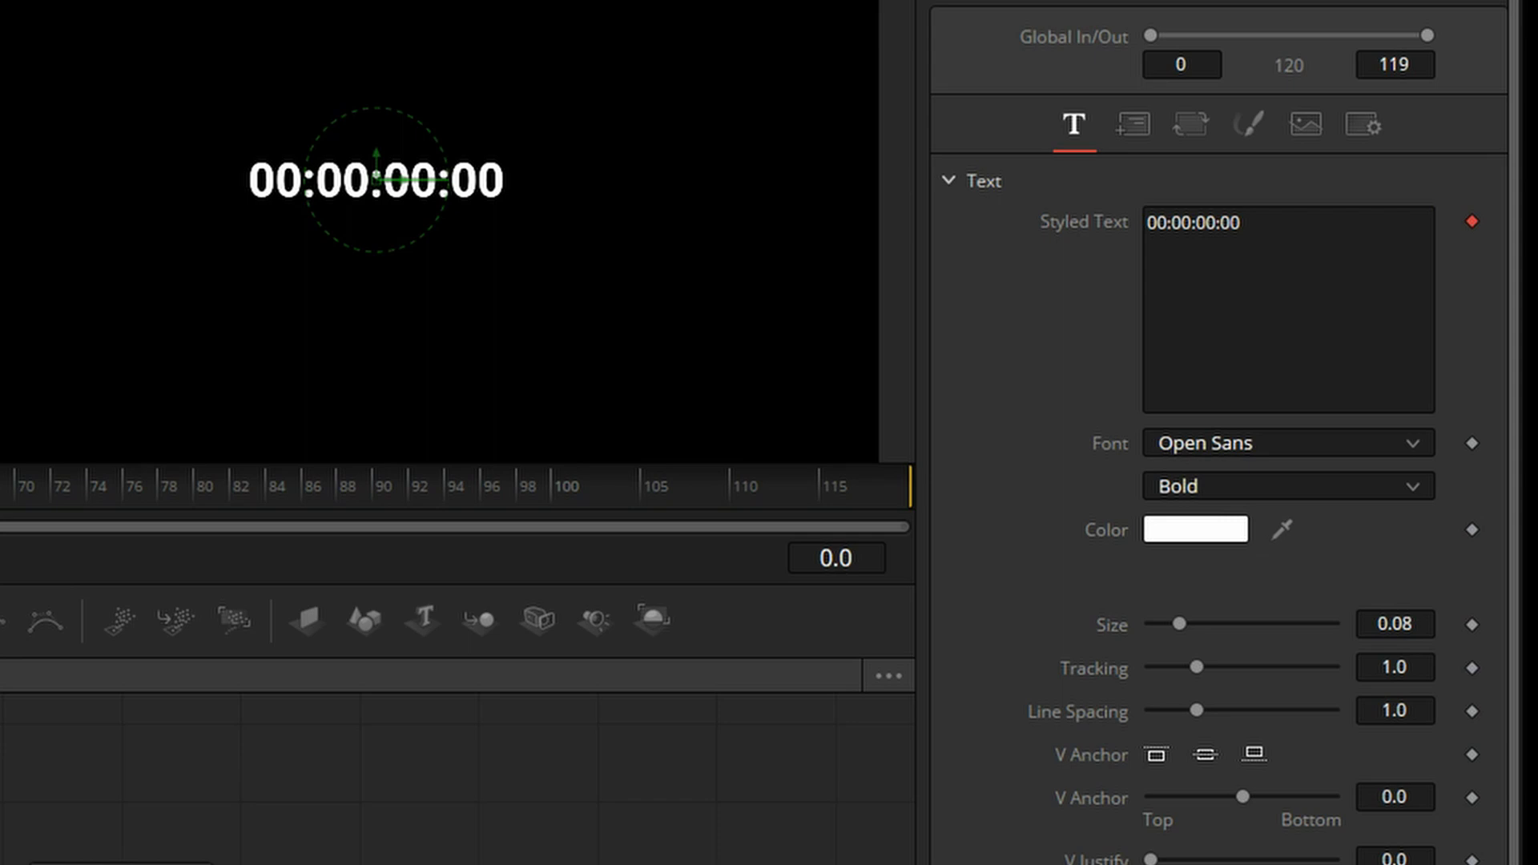
{"action": "key", "text": "space"}
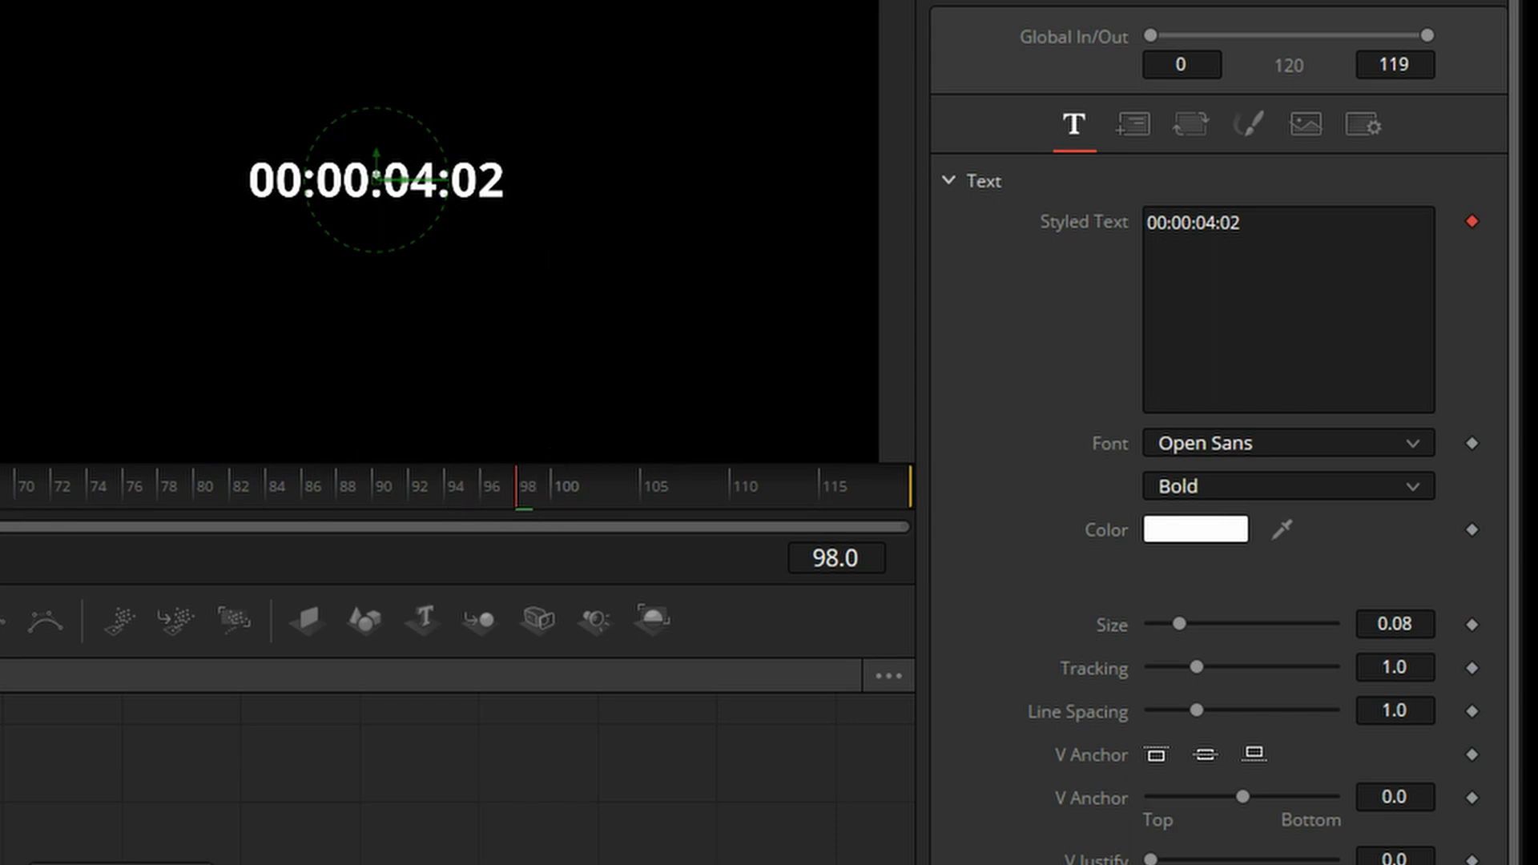
{"action": "key", "text": "Home"}
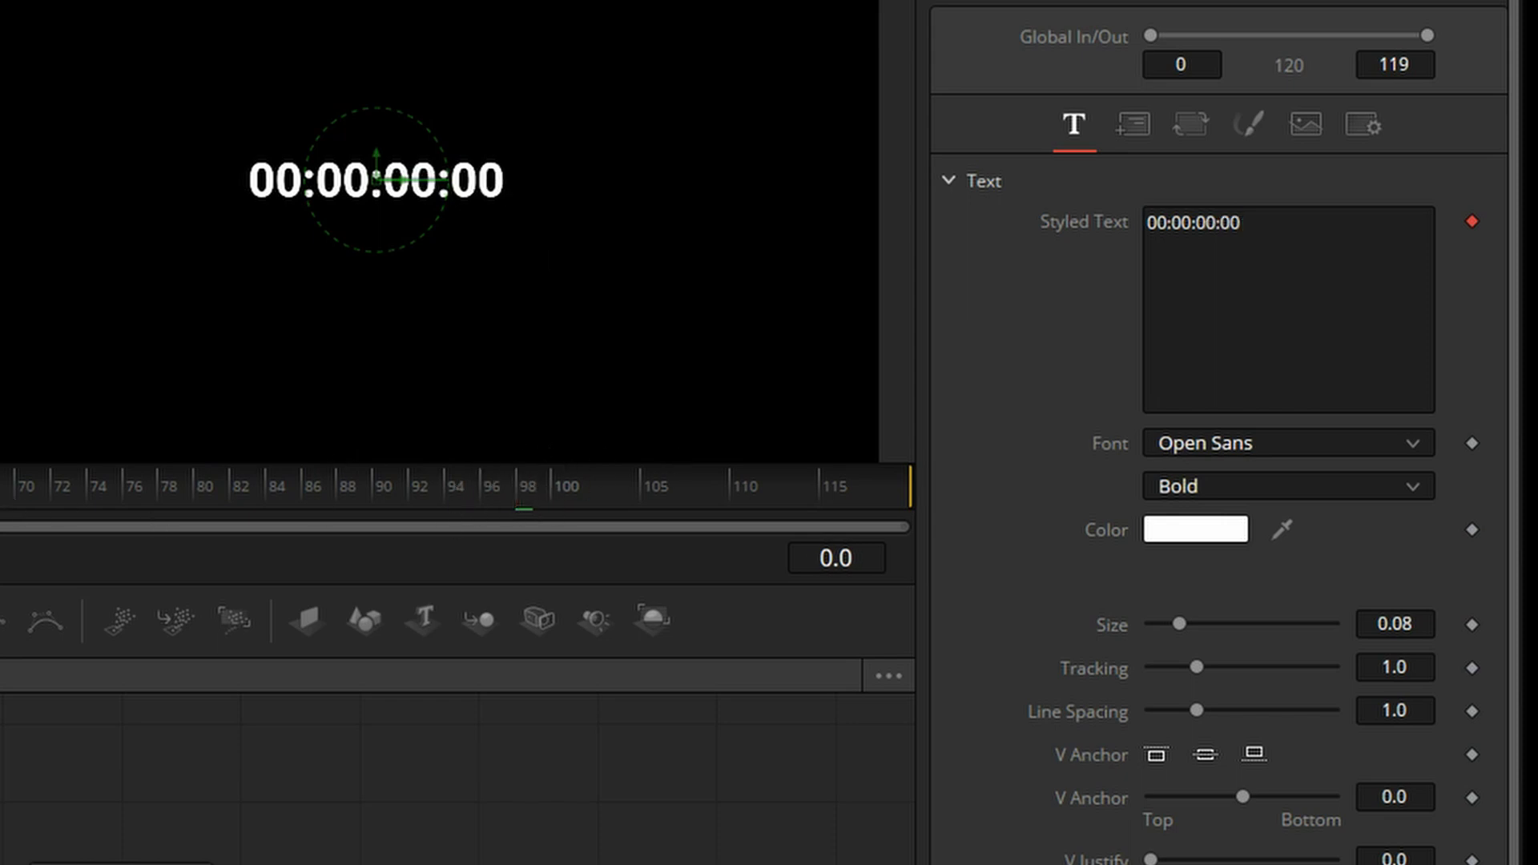
- Remove the TimeCode1 modifier from the styled text and delete the leftover timecode text
{"action": "right_click", "coordinate": [1192, 290]}
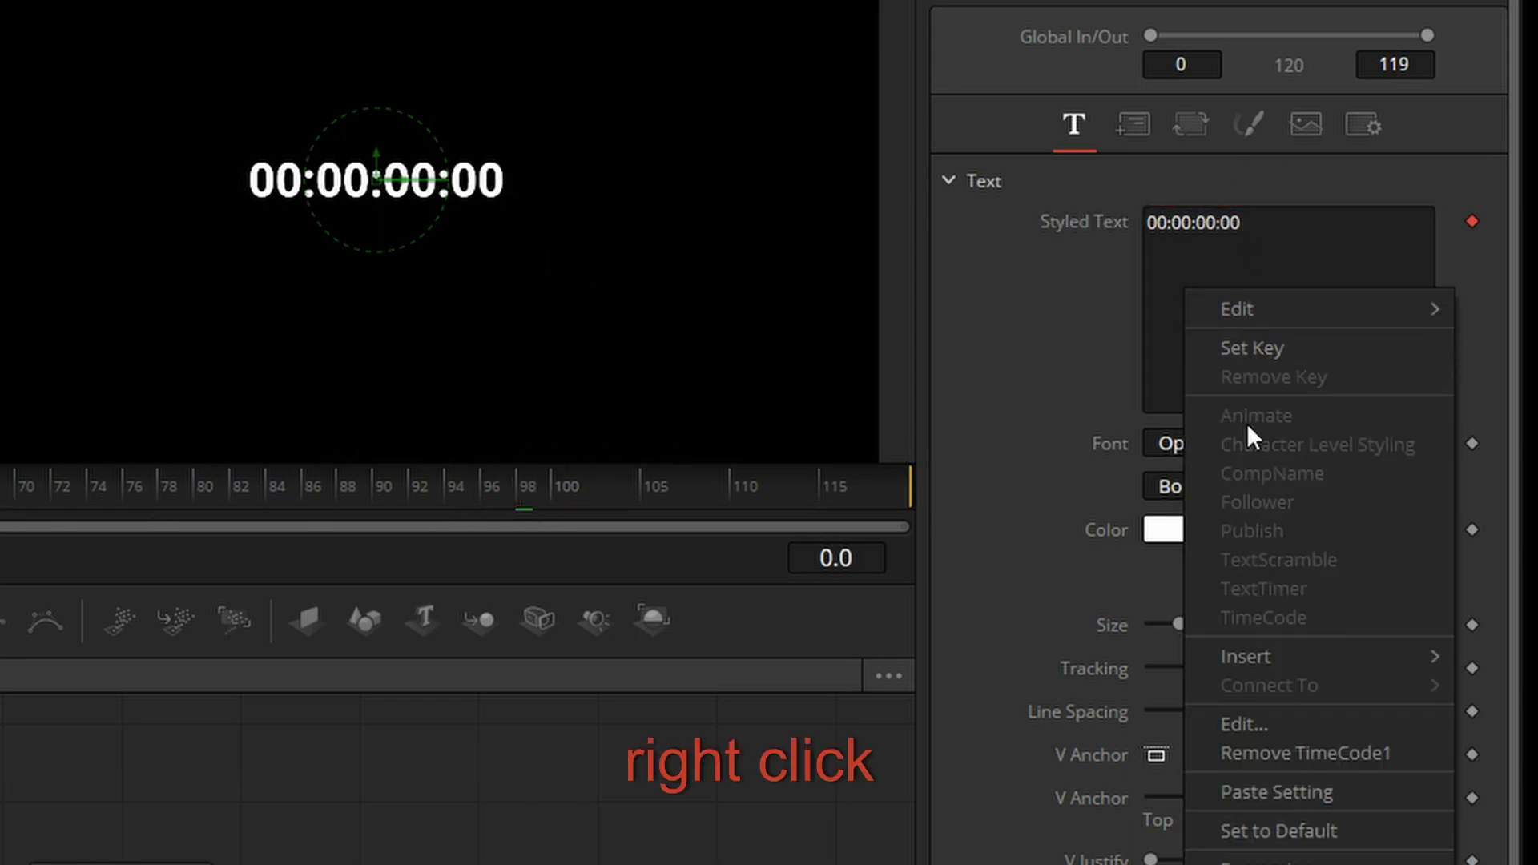
{"action": "left_click", "coordinate": [1310, 753]}
{"action": "left_click_drag", "start_coordinate": [1327, 268], "coordinate": [1065, 194]}
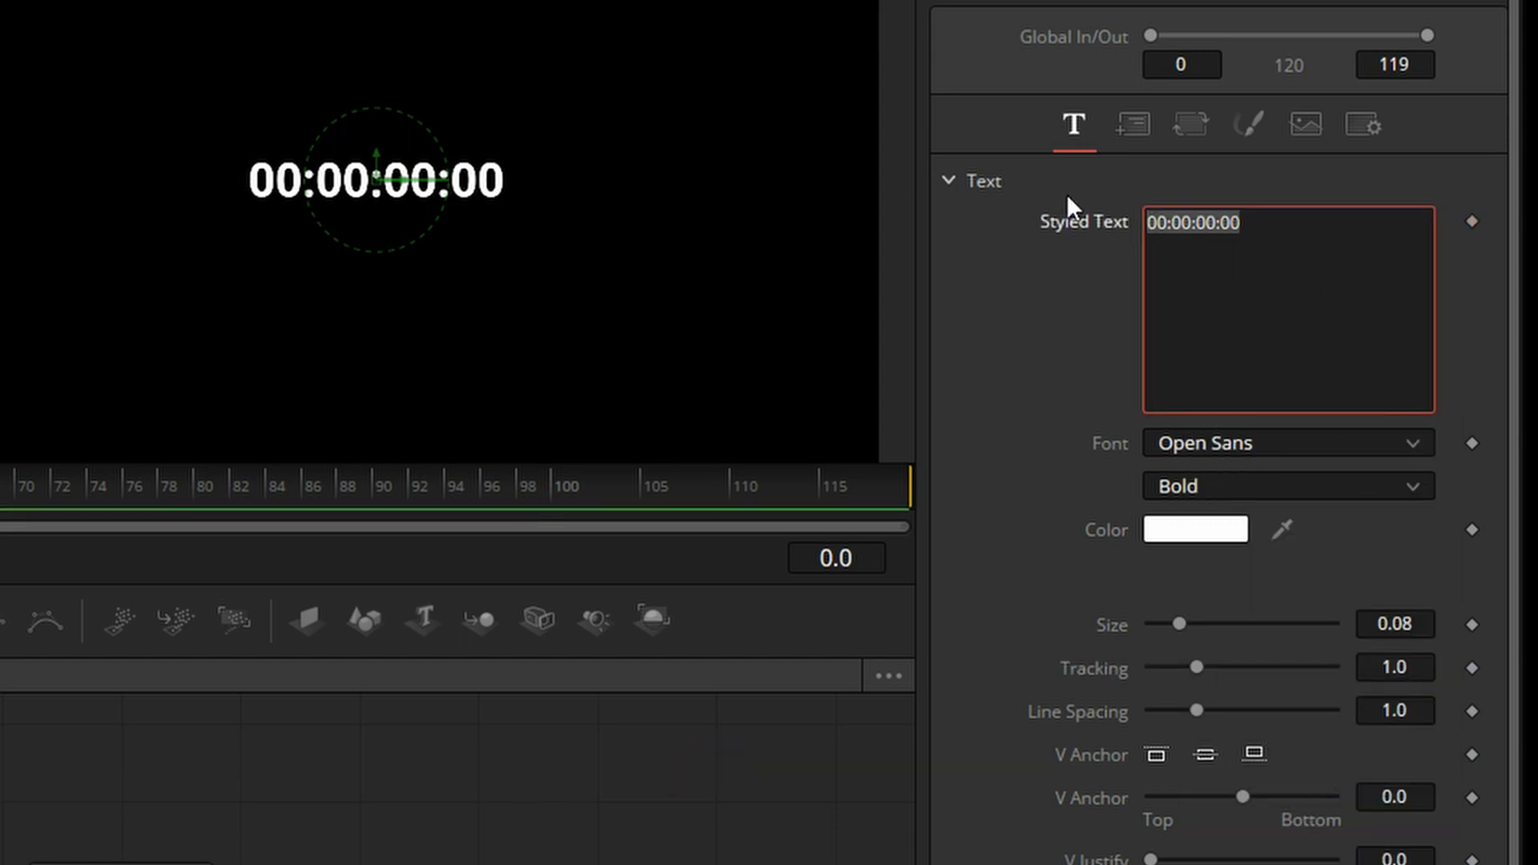
{"action": "key", "text": "BackSpace"}
- Drive Text1's styled text with the expression time
{"action": "right_click", "coordinate": [1202, 248]}
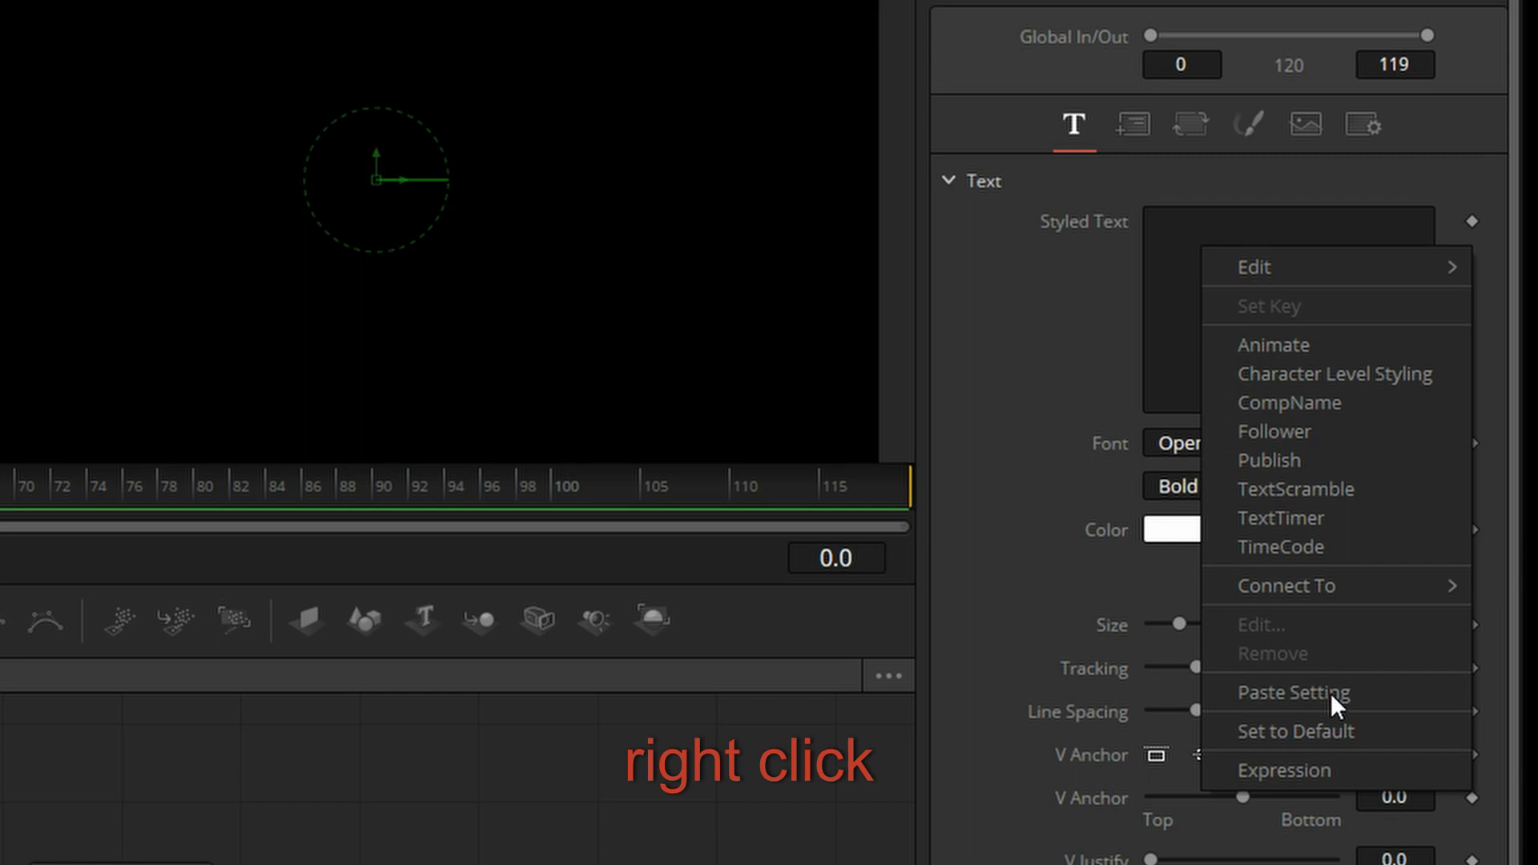
{"action": "left_click", "coordinate": [1357, 770]}
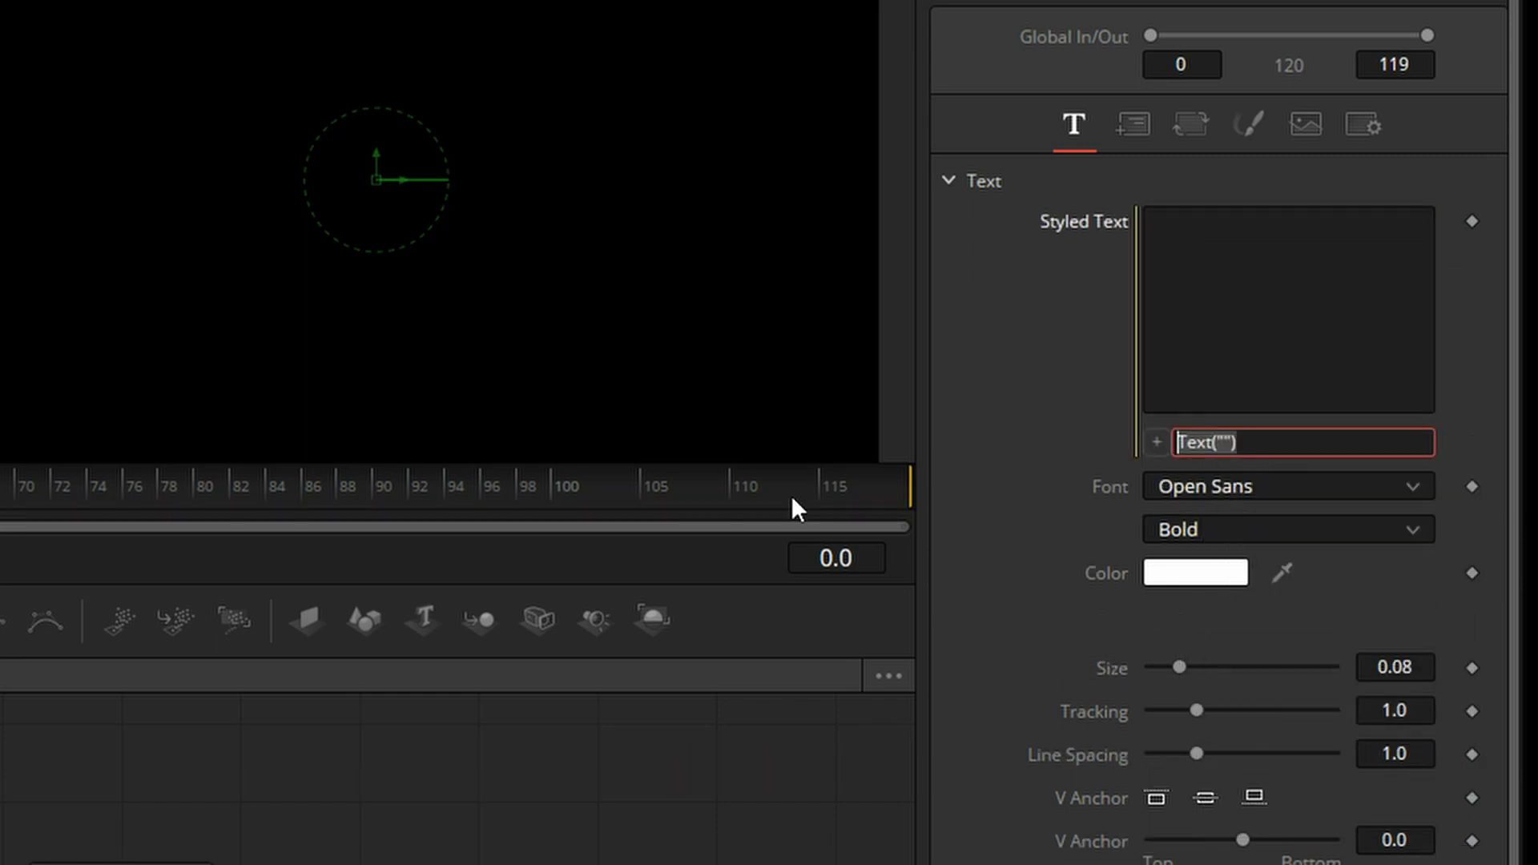
{"action": "type", "text": "tie"}
{"action": "key", "text": "BackSpace"}
{"action": "type", "text": "me"}
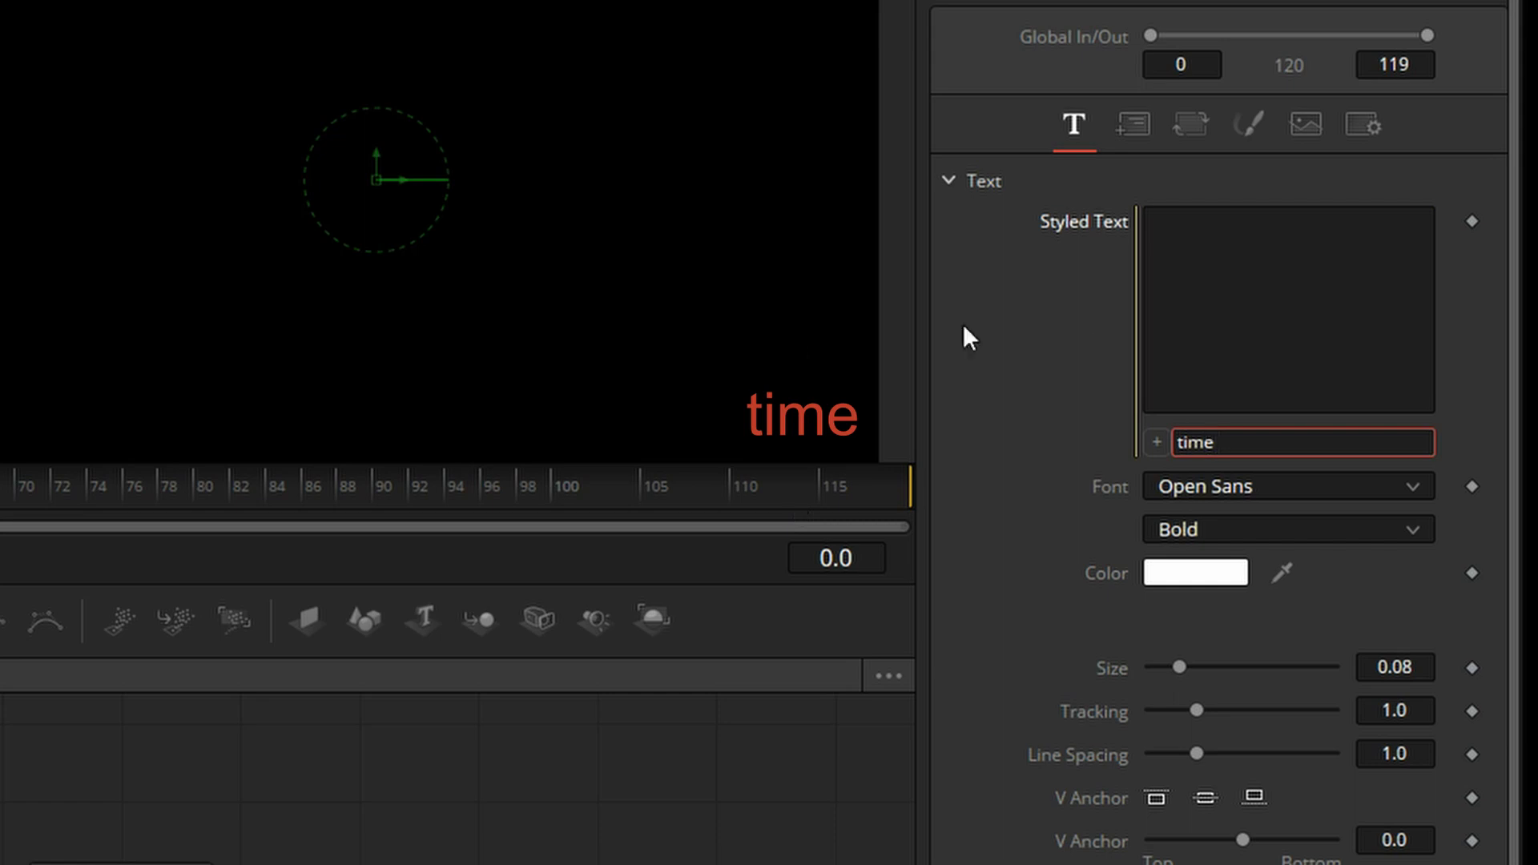
{"action": "left_click", "coordinate": [1291, 340]}
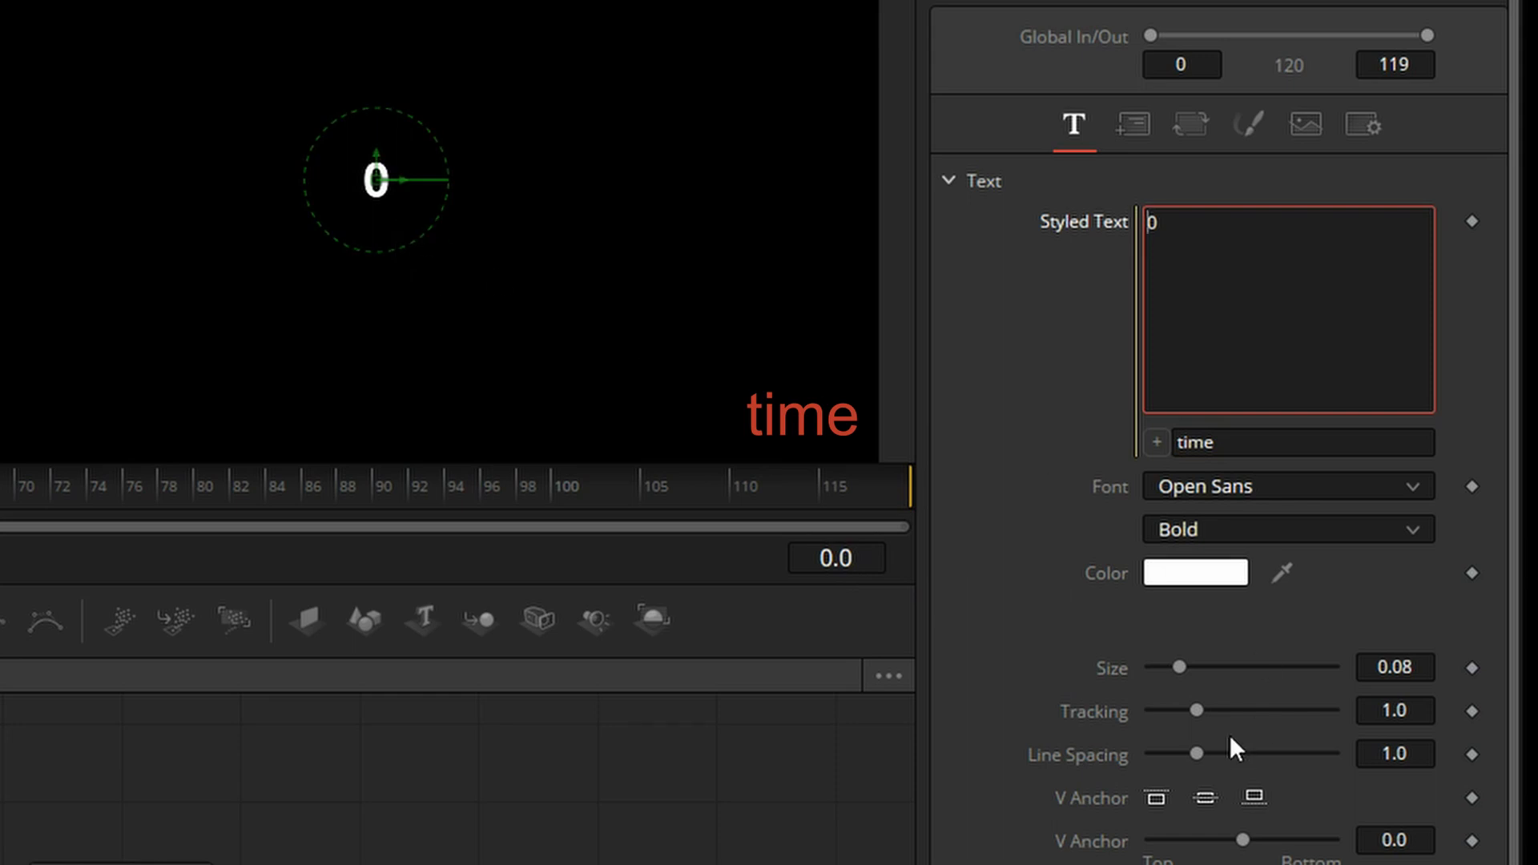
- Set the text size to 0.5 and preview the frame counter through to frame 119
{"action": "left_click_drag", "start_coordinate": [1179, 666], "coordinate": [1359, 657]}
{"action": "left_click_drag", "start_coordinate": [333, 309], "coordinate": [606, 299]}
{"action": "key", "text": "space"}
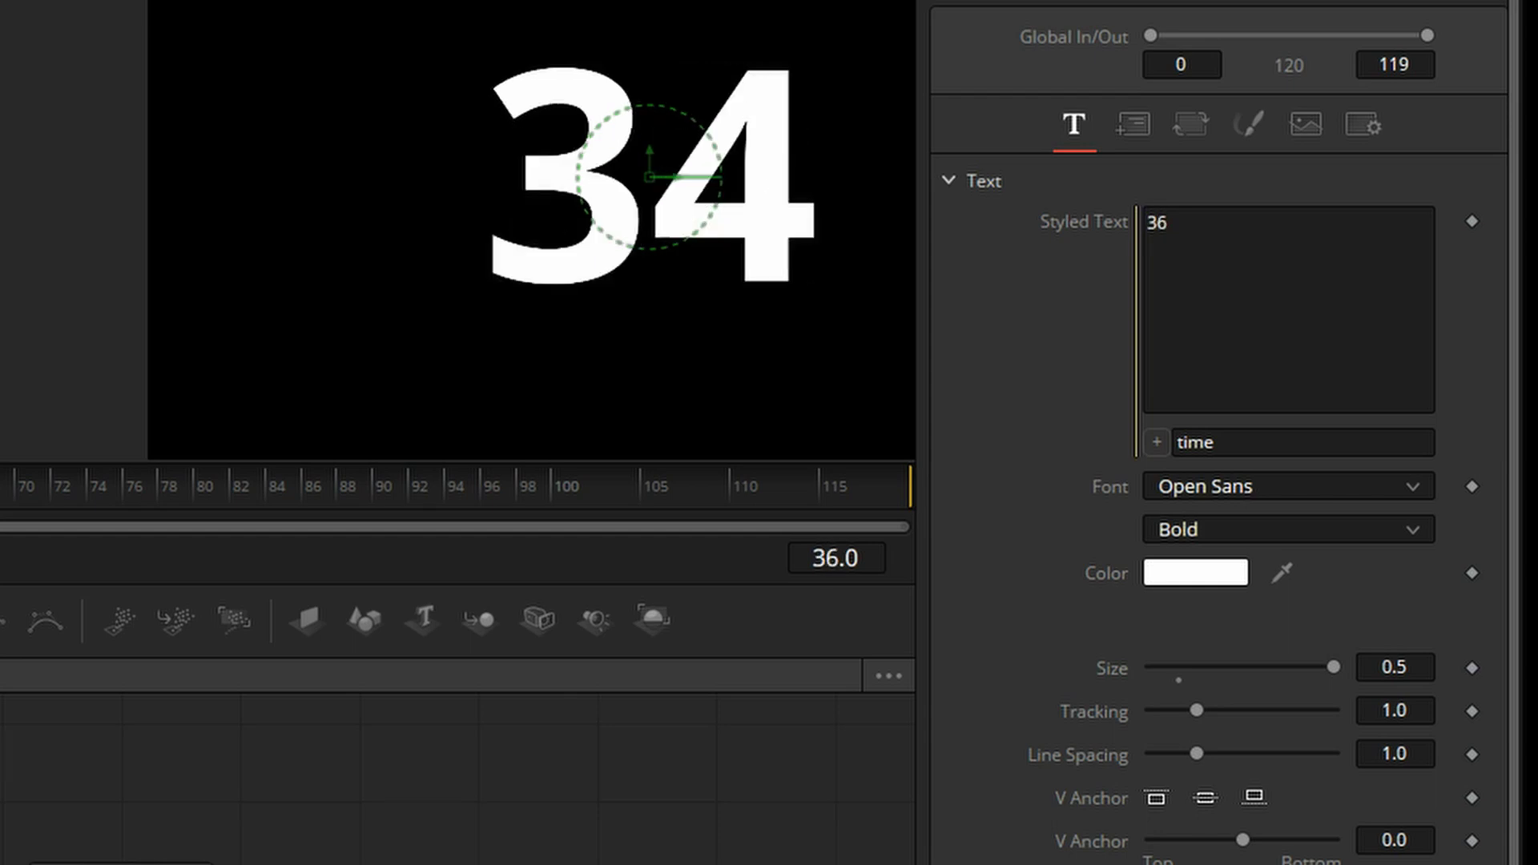
{"action": "left_click_drag", "start_coordinate": [0, 532], "coordinate": [0, 532]}
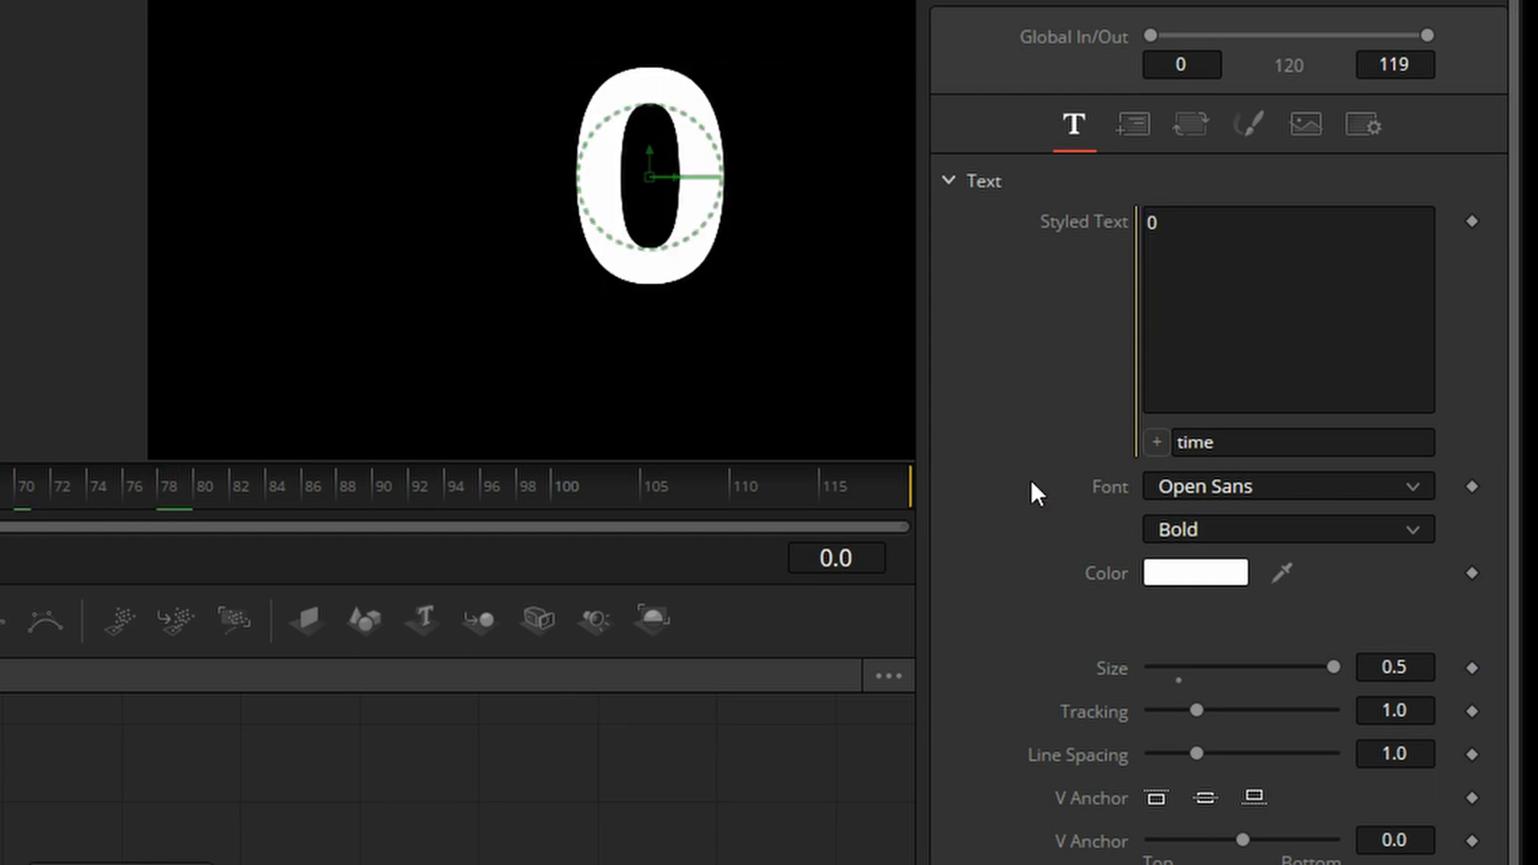
{"action": "left_click_drag", "start_coordinate": [847, 564], "coordinate": [974, 491]}
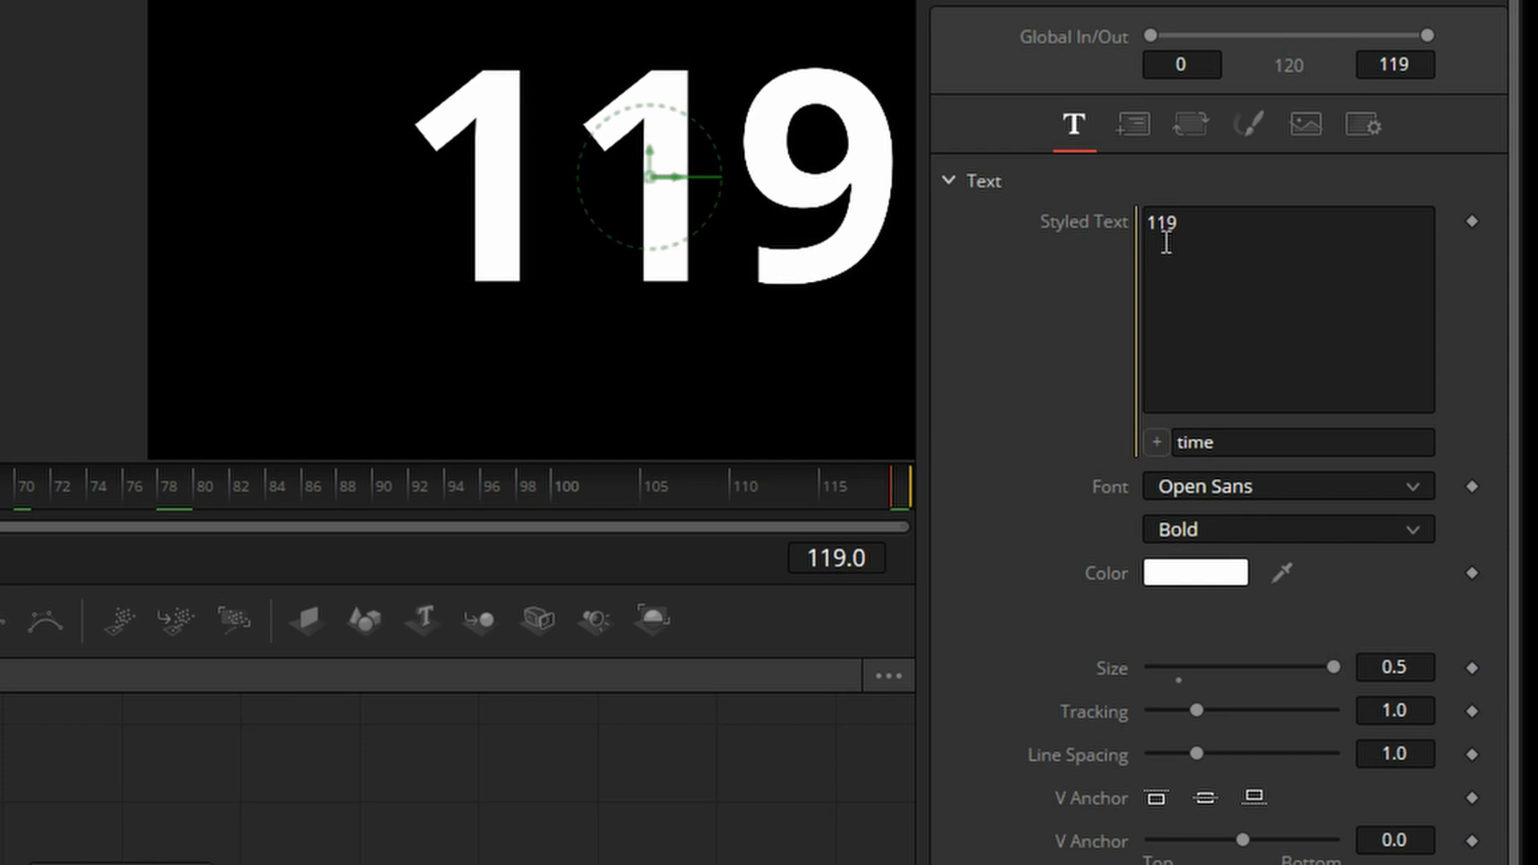
- Change the styled text expression to 199-time and check the countdown value at frame 0
{"action": "left_click", "coordinate": [1184, 445]}
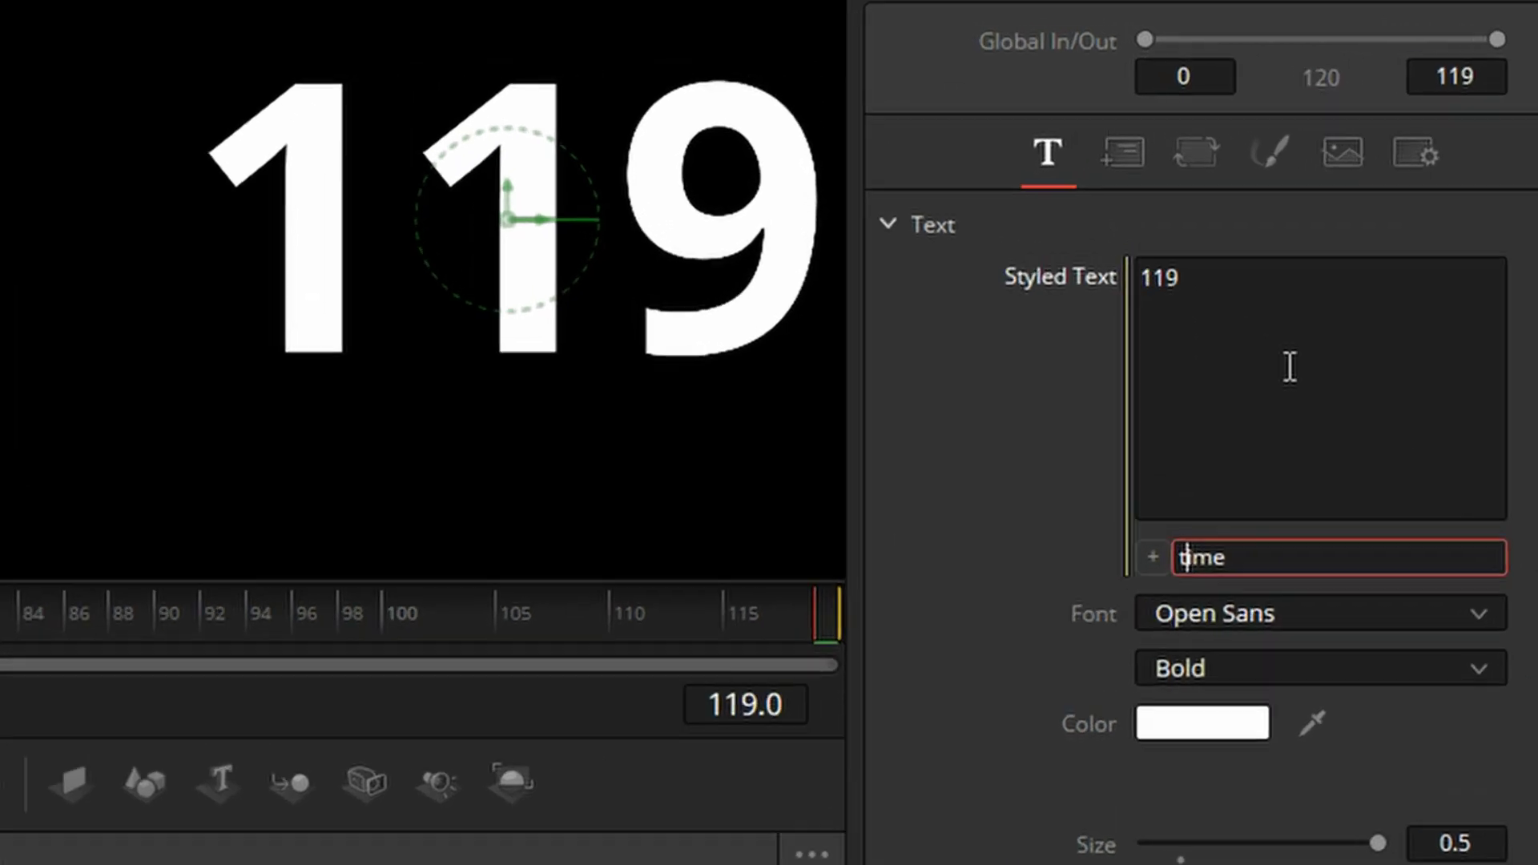
{"action": "type", "text": "11"}
{"action": "key", "text": "BackSpace"}
{"action": "key", "text": "BackSpace"}
{"action": "key", "text": "BackSpace"}
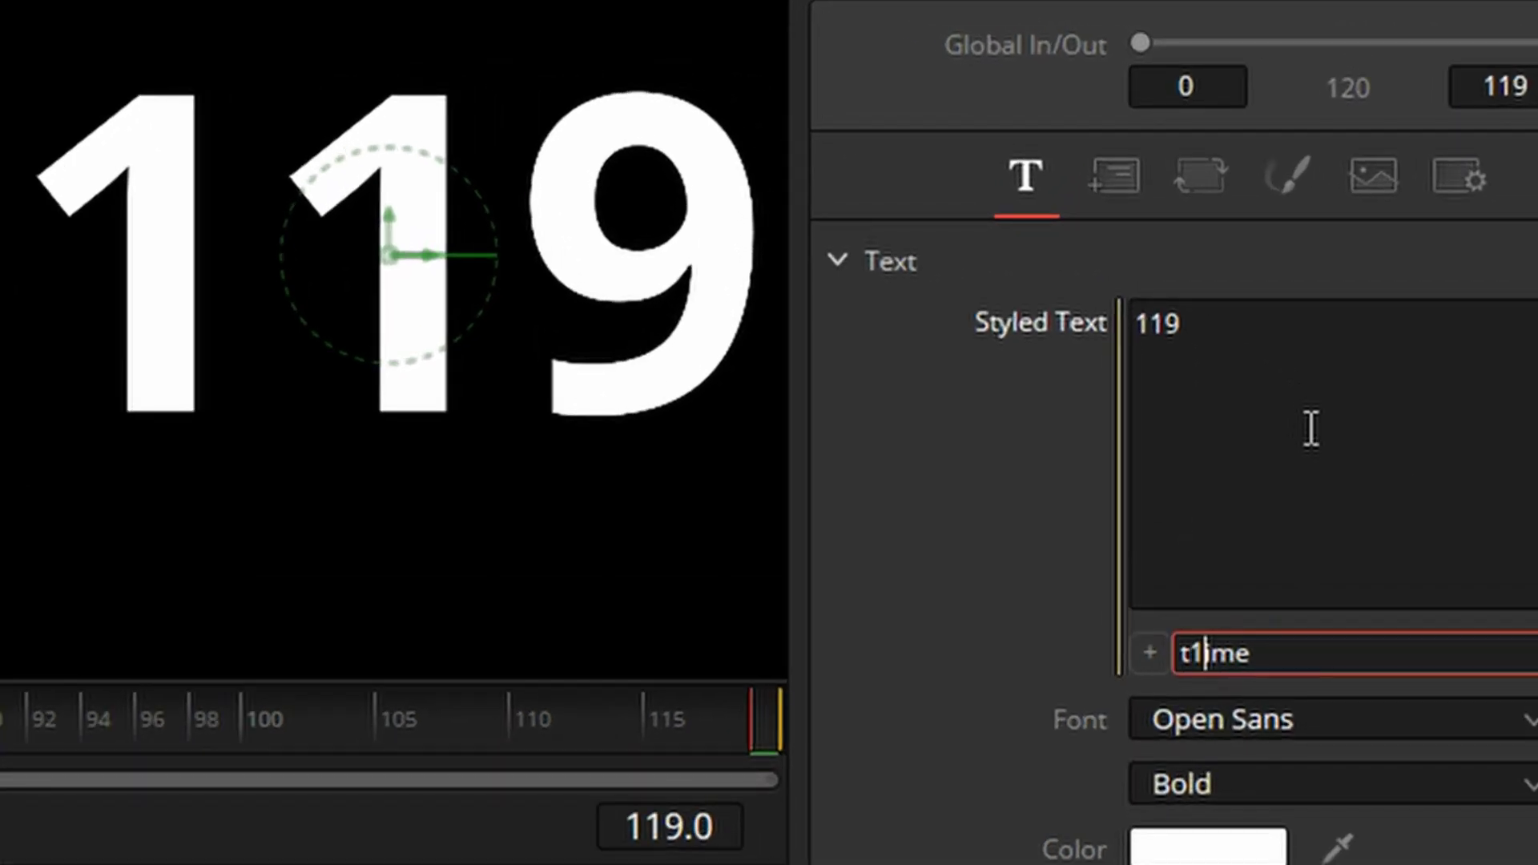
{"action": "type", "text": "199"}
{"action": "type", "text": "-t"}
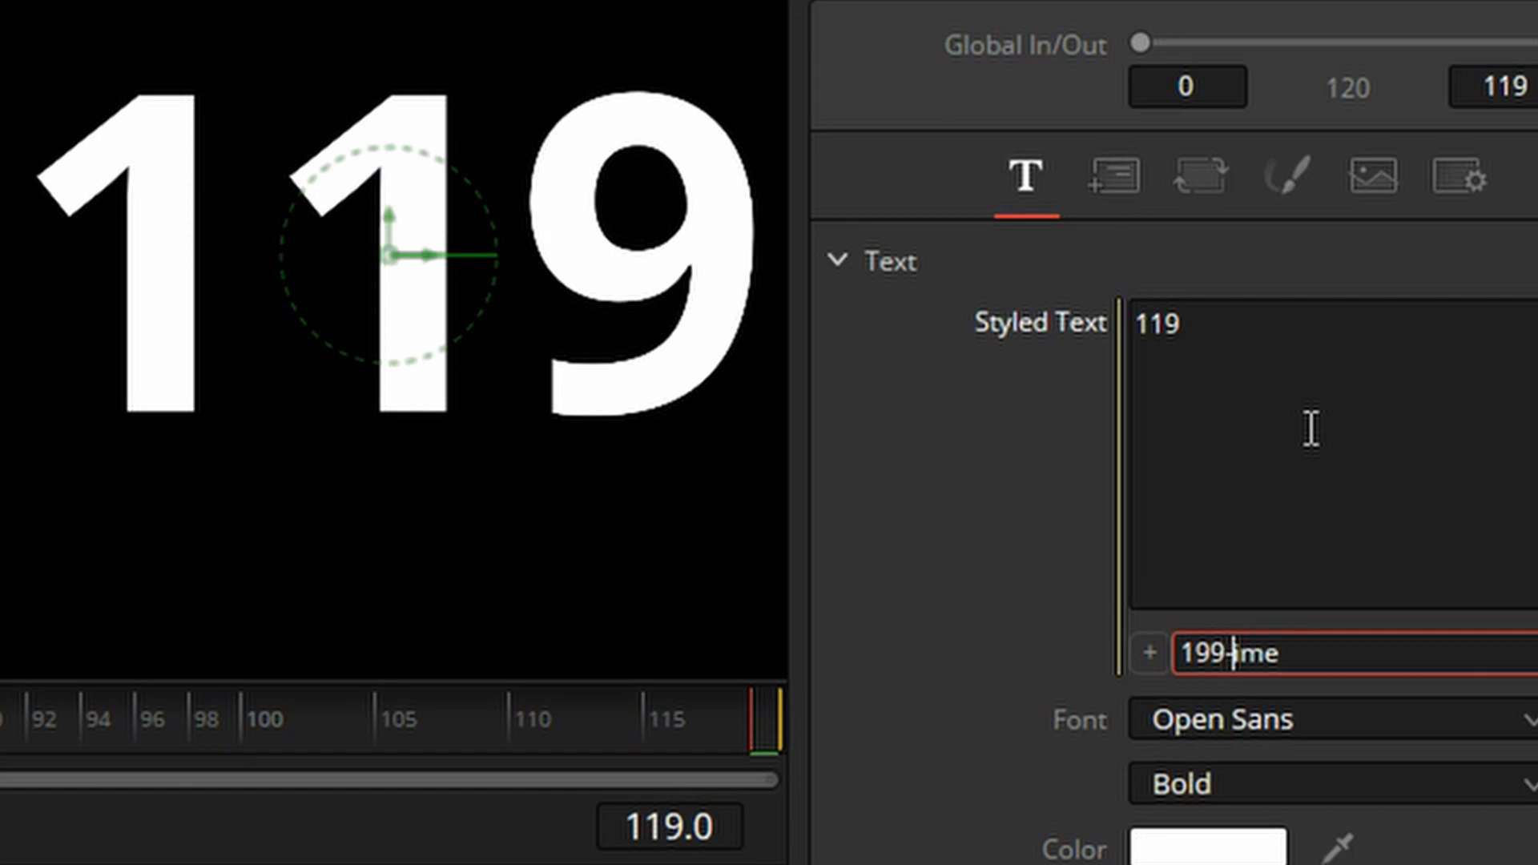
{"action": "key", "text": "Return"}
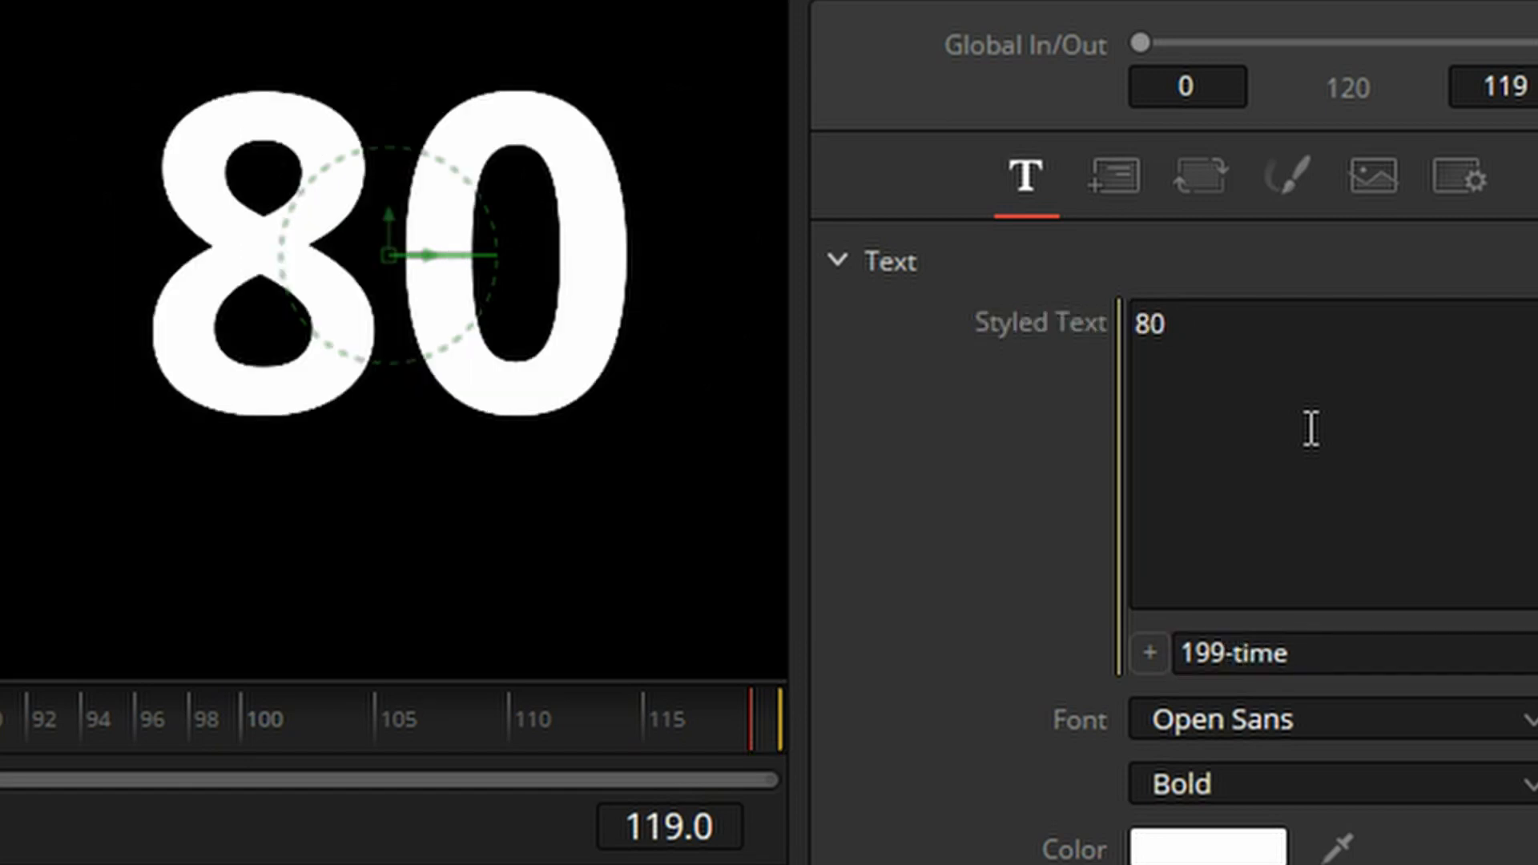
{"action": "key", "text": "Home"}
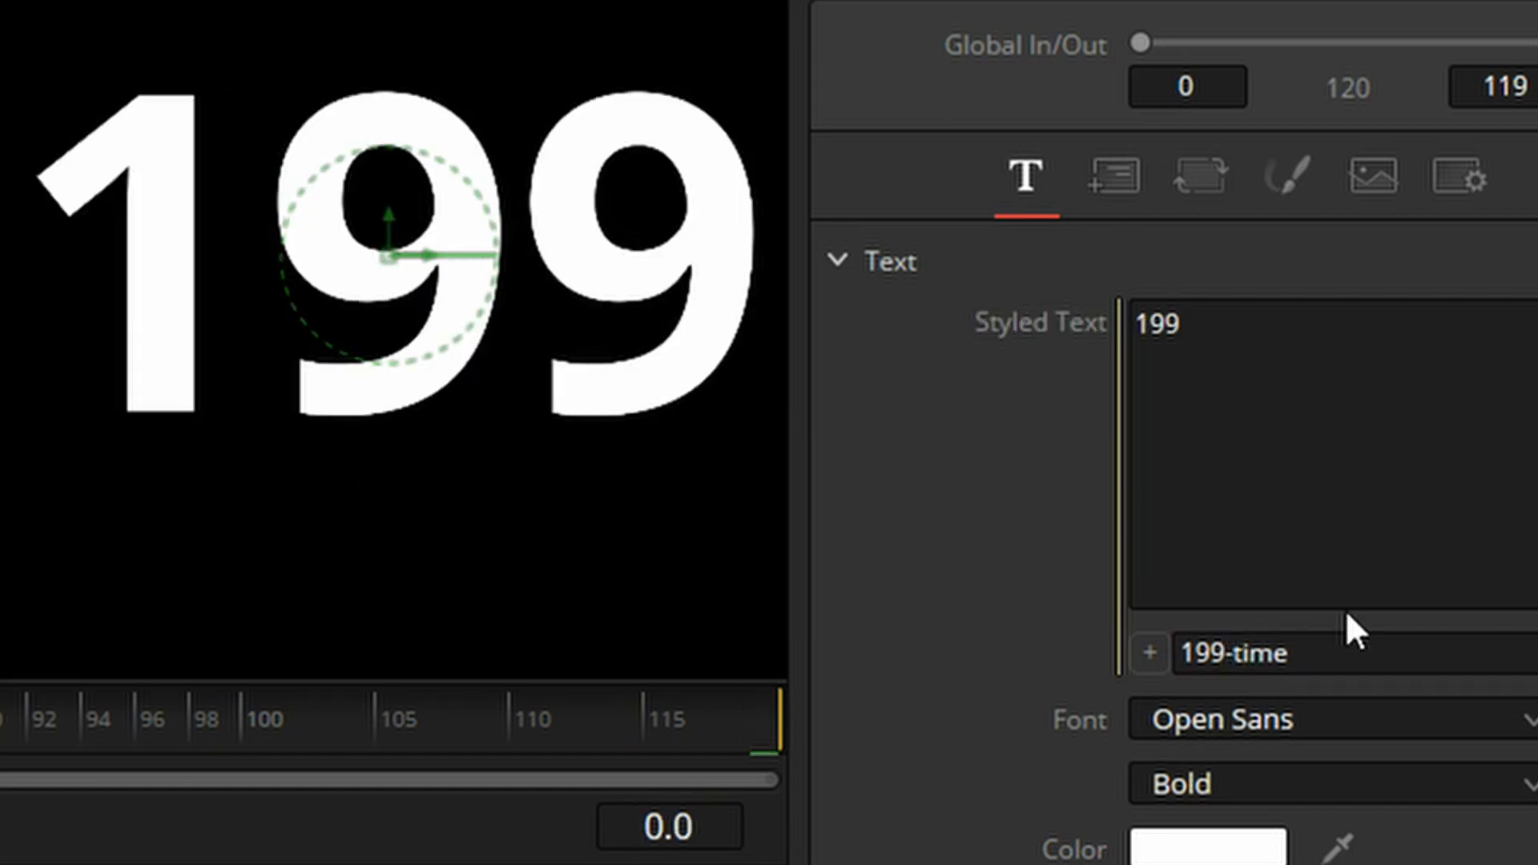
- Correct the constant in the countdown expression so that it subtracts time from 119
{"action": "left_click", "coordinate": [1234, 657]}
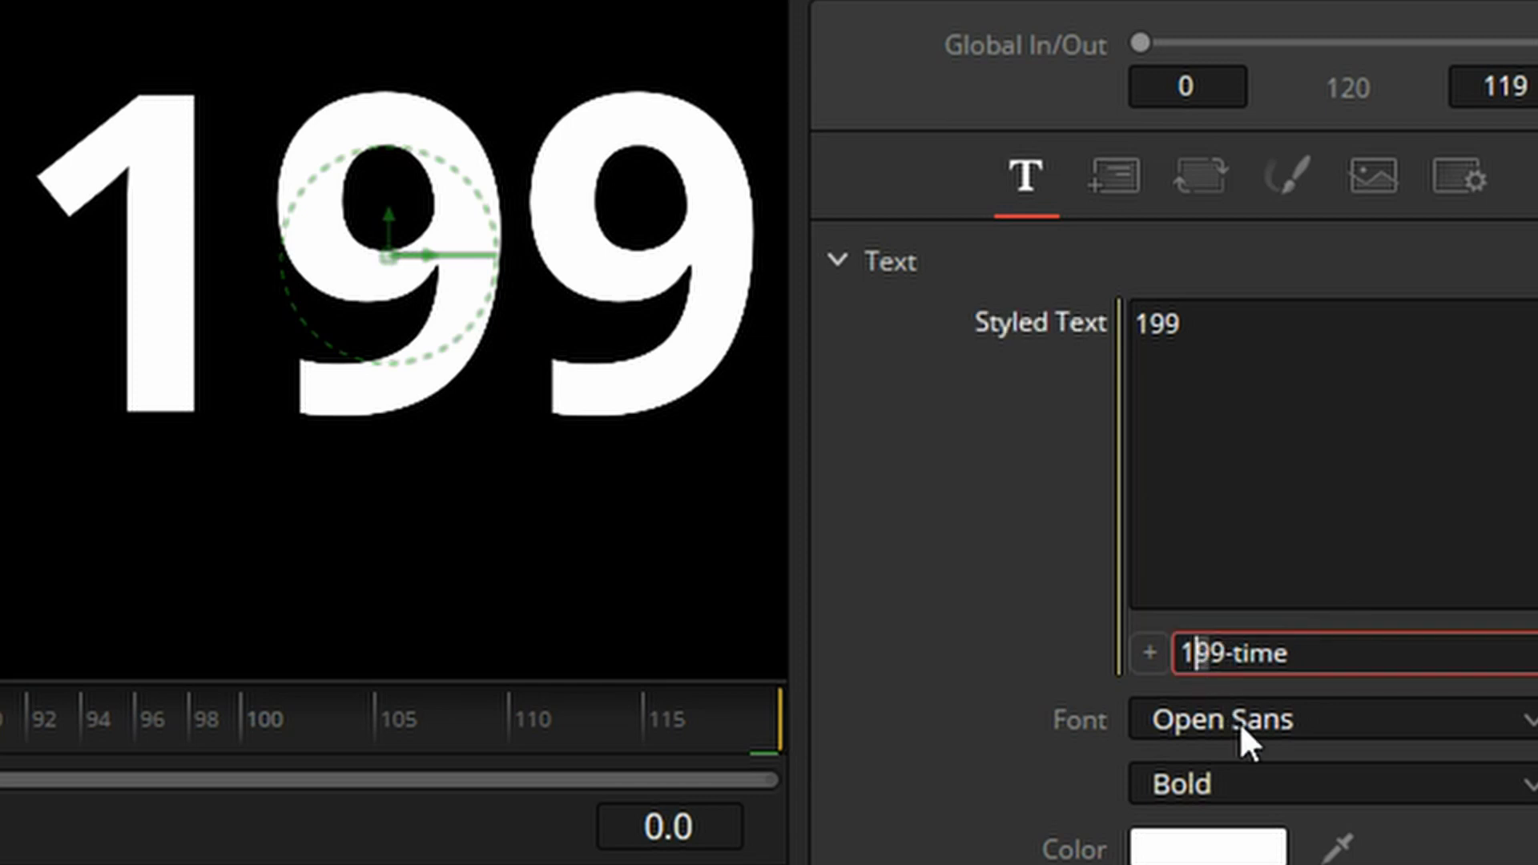
{"action": "key", "text": "Right"}
{"action": "key", "text": "Right"}
{"action": "key", "text": "BackSpace"}
{"action": "key", "text": "BackSpace"}
{"action": "type", "text": "19"}
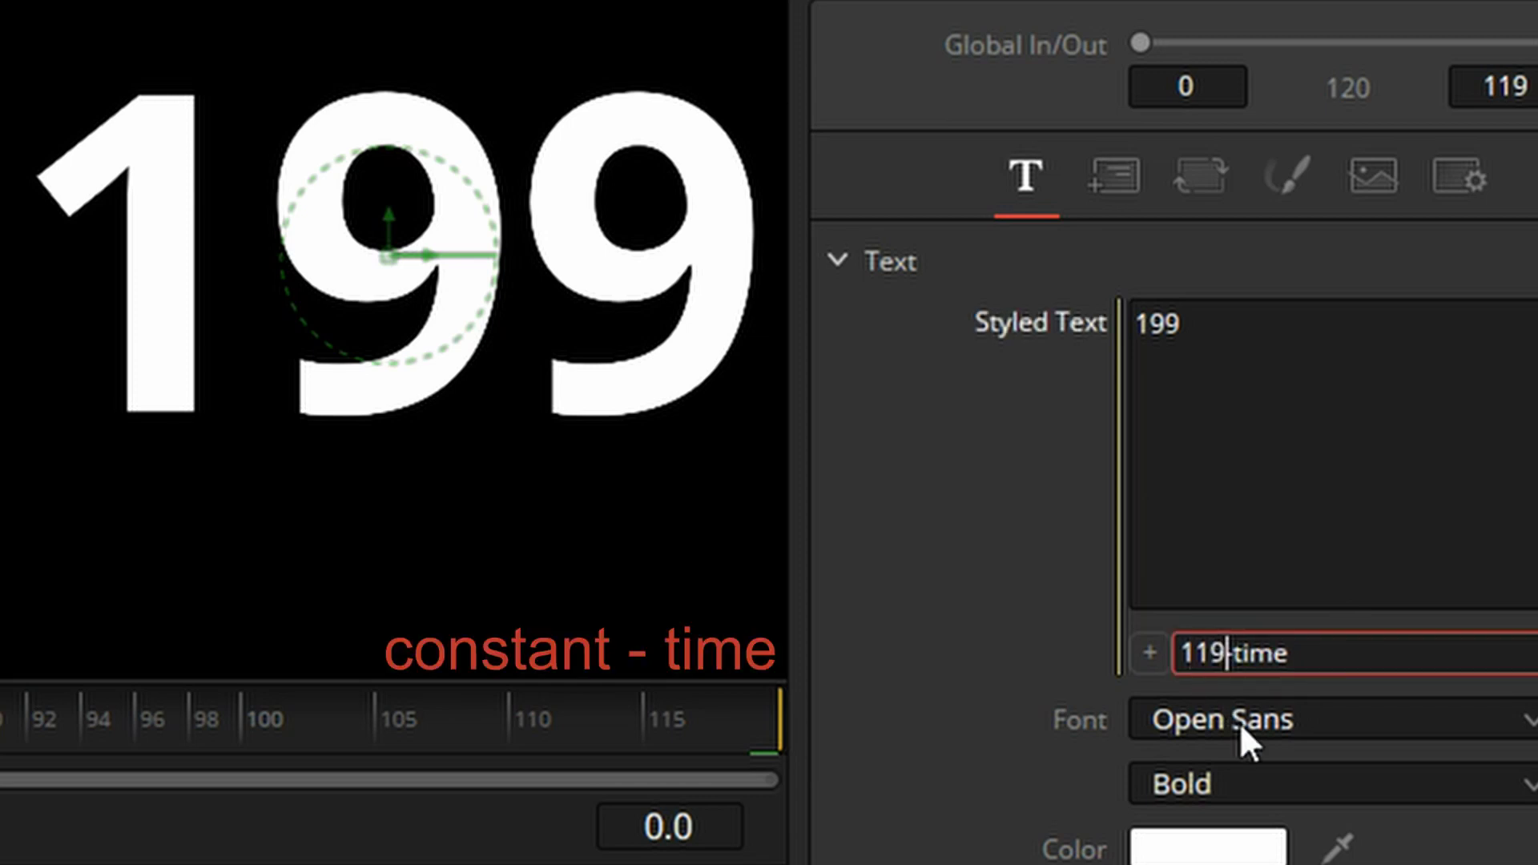
{"action": "key", "text": "Return"}
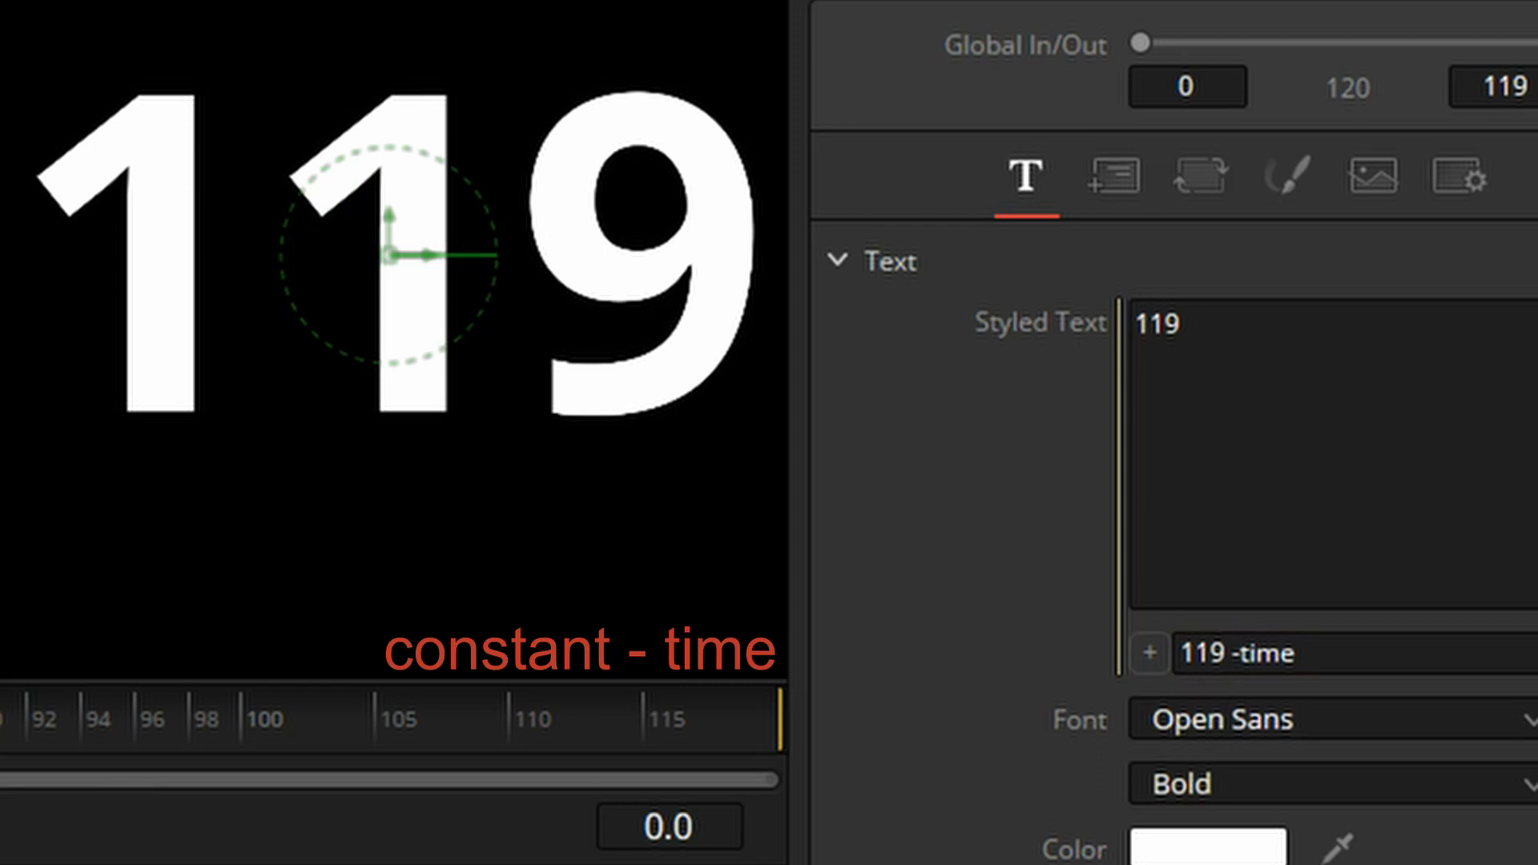
- Play the countdown, scrub to the last frame and return to frame 0
{"action": "key", "text": "space"}
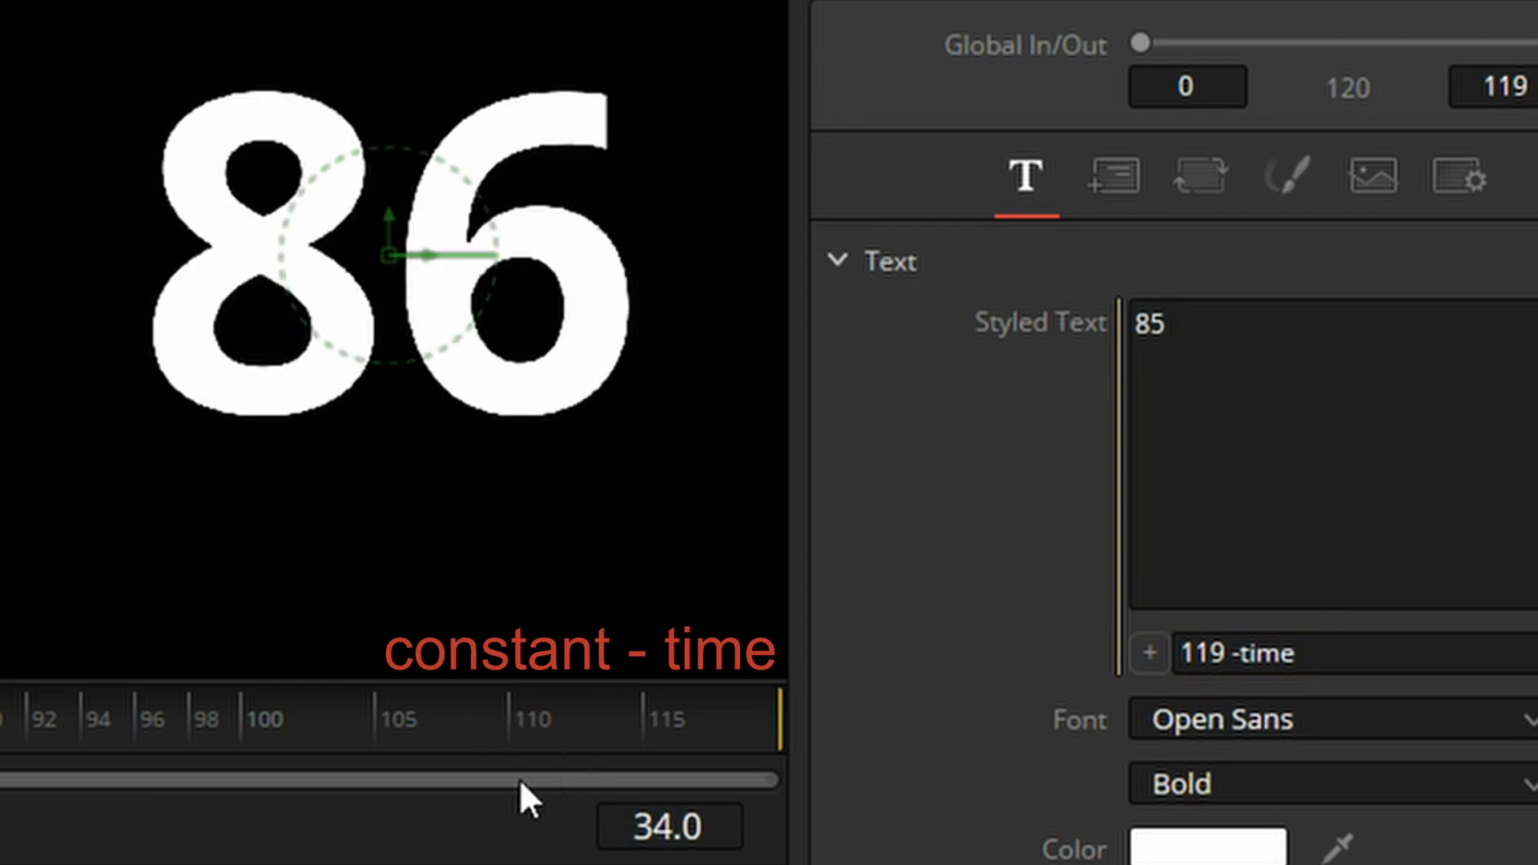
{"action": "left_click_drag", "start_coordinate": [596, 743], "coordinate": [654, 729]}
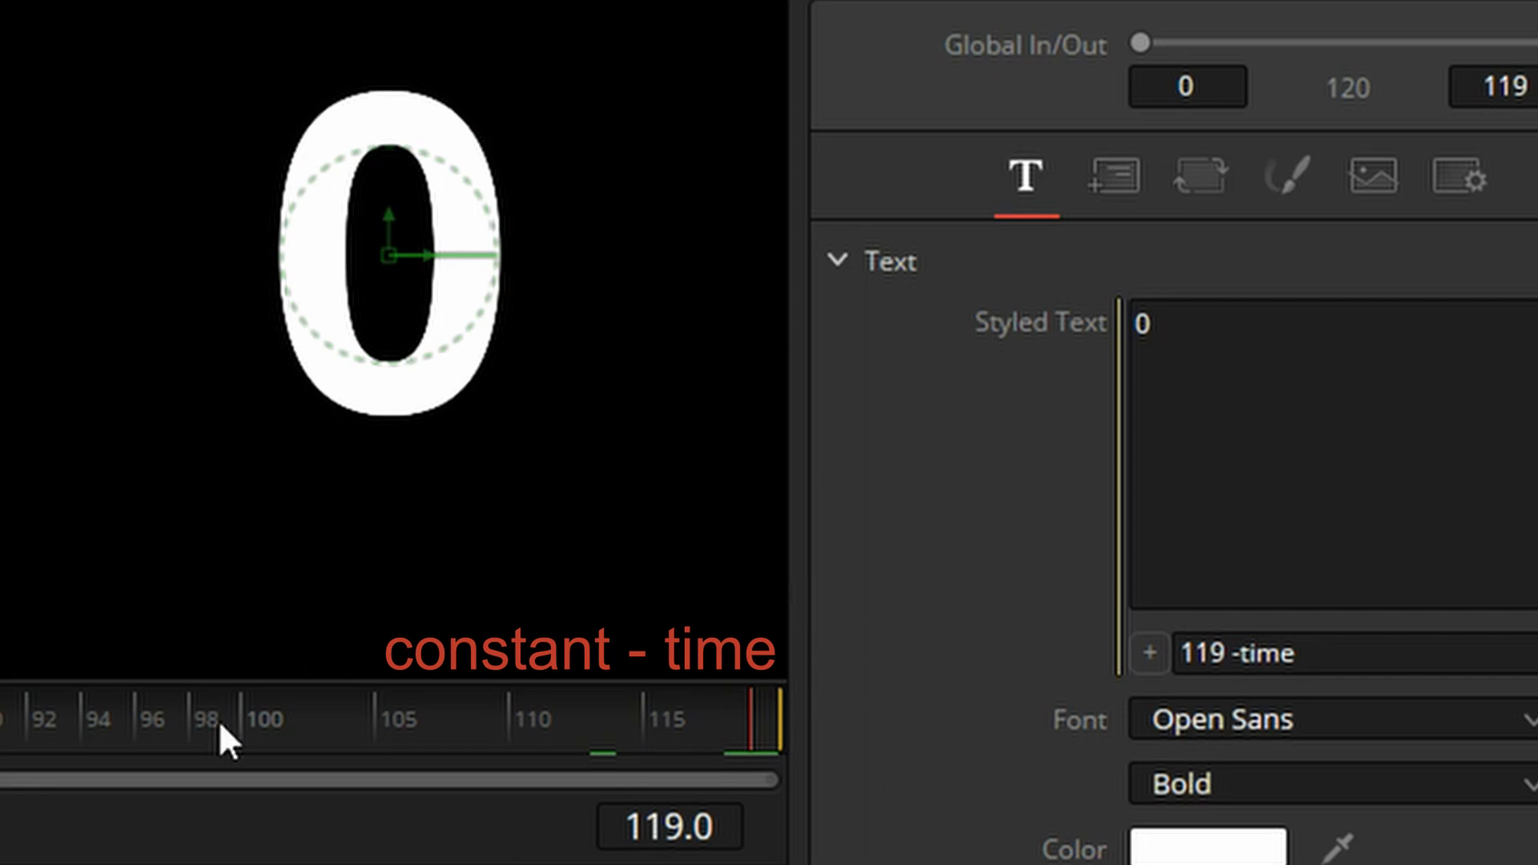
{"action": "left_click_drag", "start_coordinate": [252, 708], "coordinate": [0, 709]}
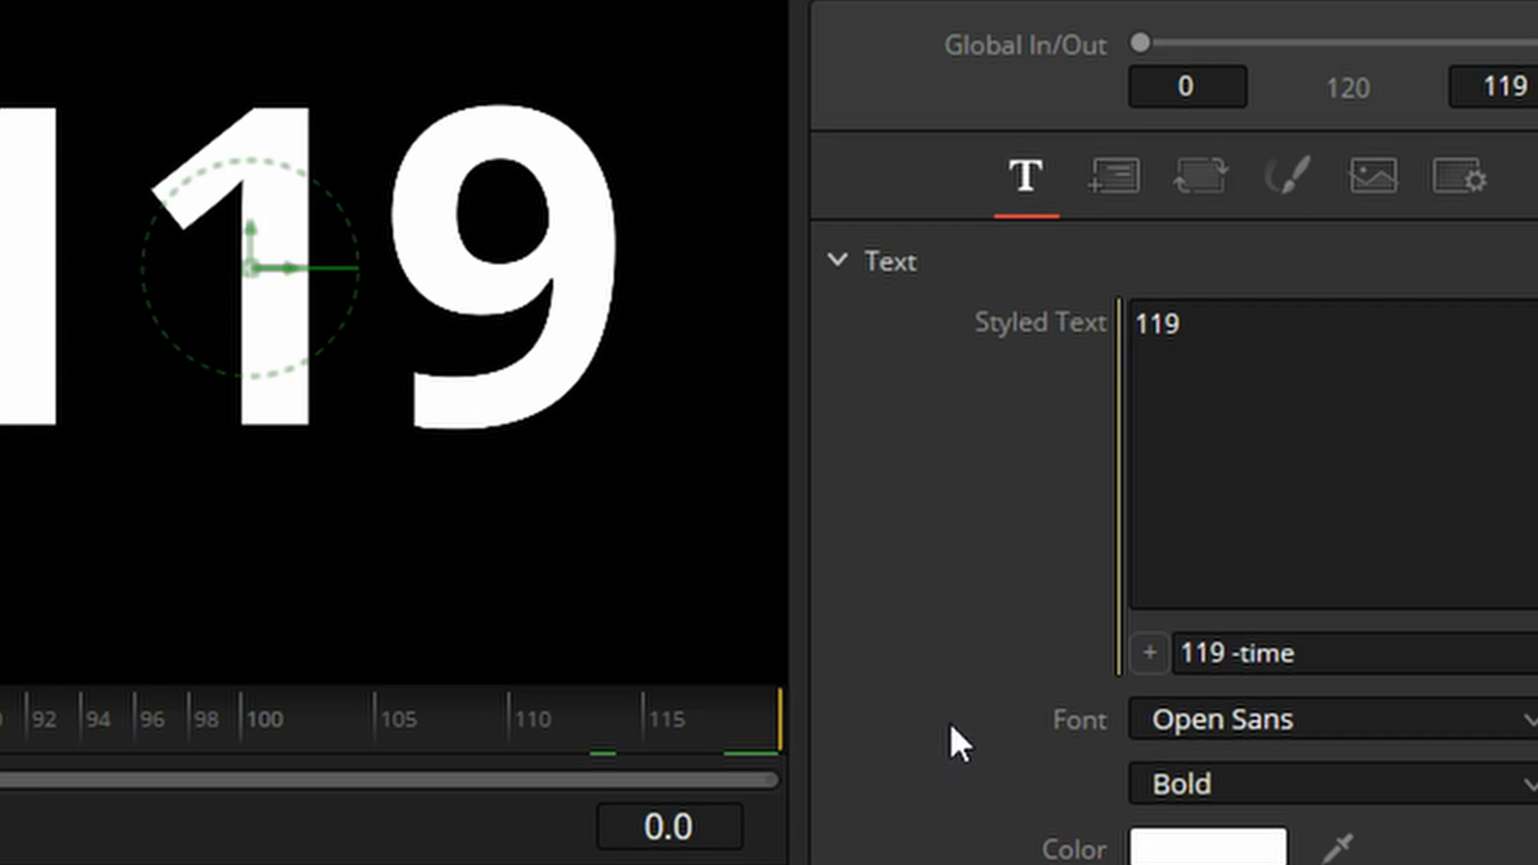
- Replace the countdown expression on the styled text with time and play the counter
{"action": "left_click_drag", "start_coordinate": [1346, 652], "coordinate": [939, 649]}
{"action": "type", "text": "time"}
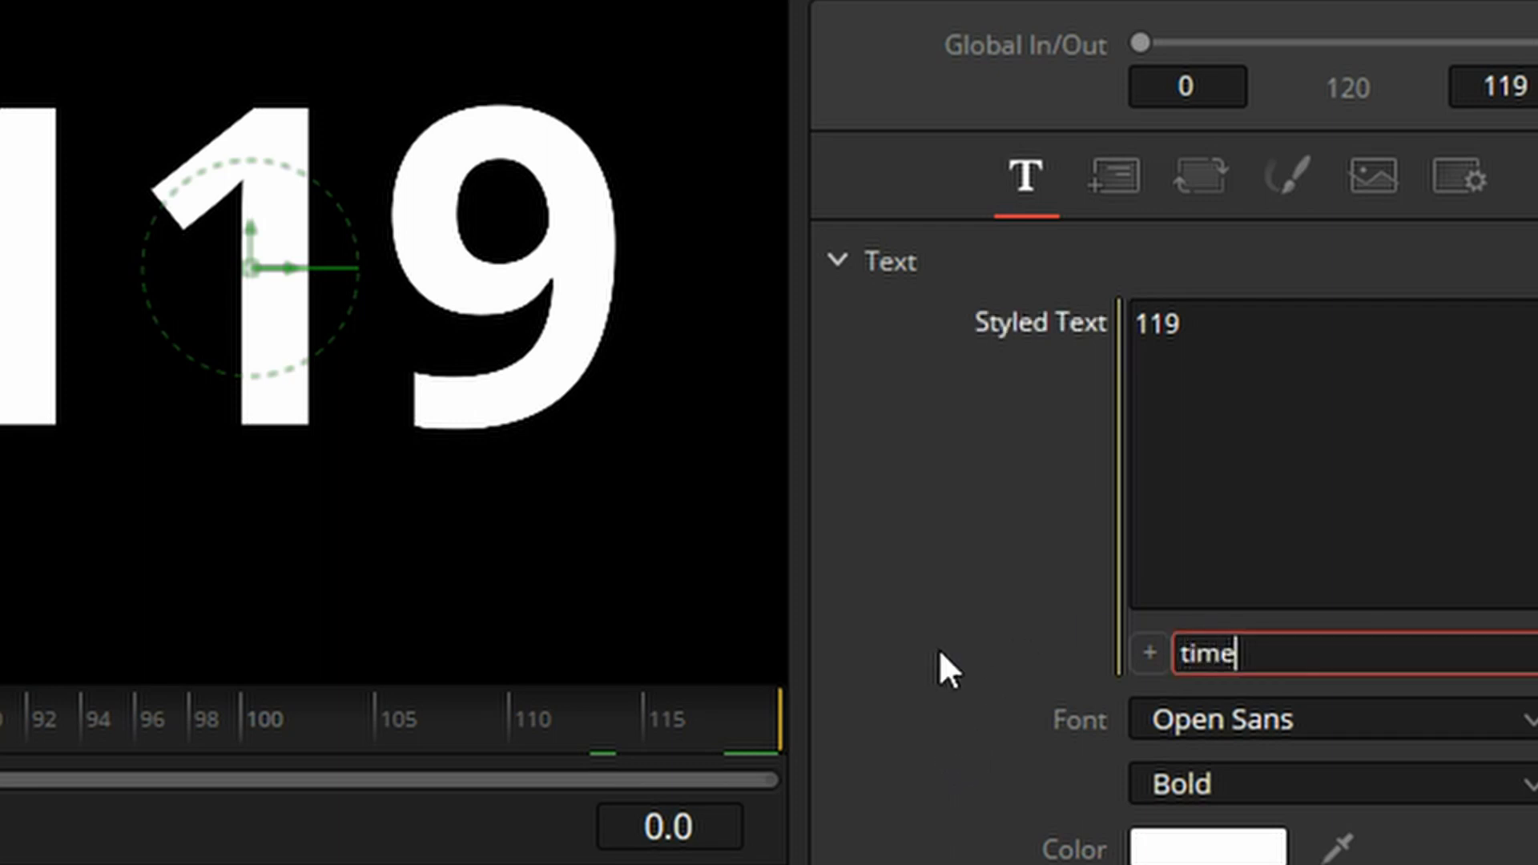
{"action": "key", "text": "Return"}
{"action": "key", "text": "space"}
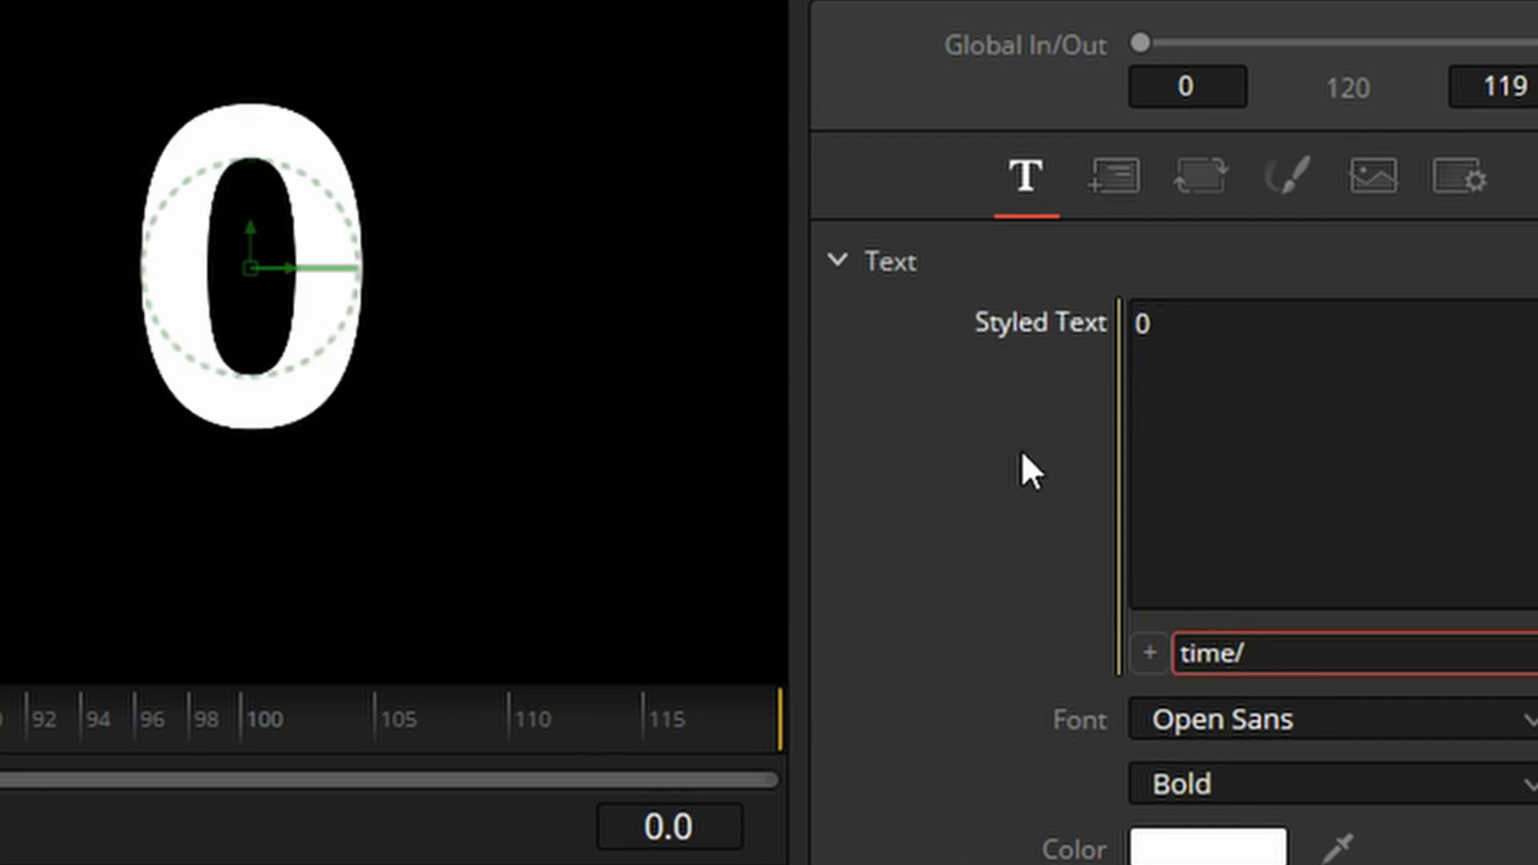
- Set the styled text expression to time/24 and play the counter
{"action": "type", "text": "/24"}
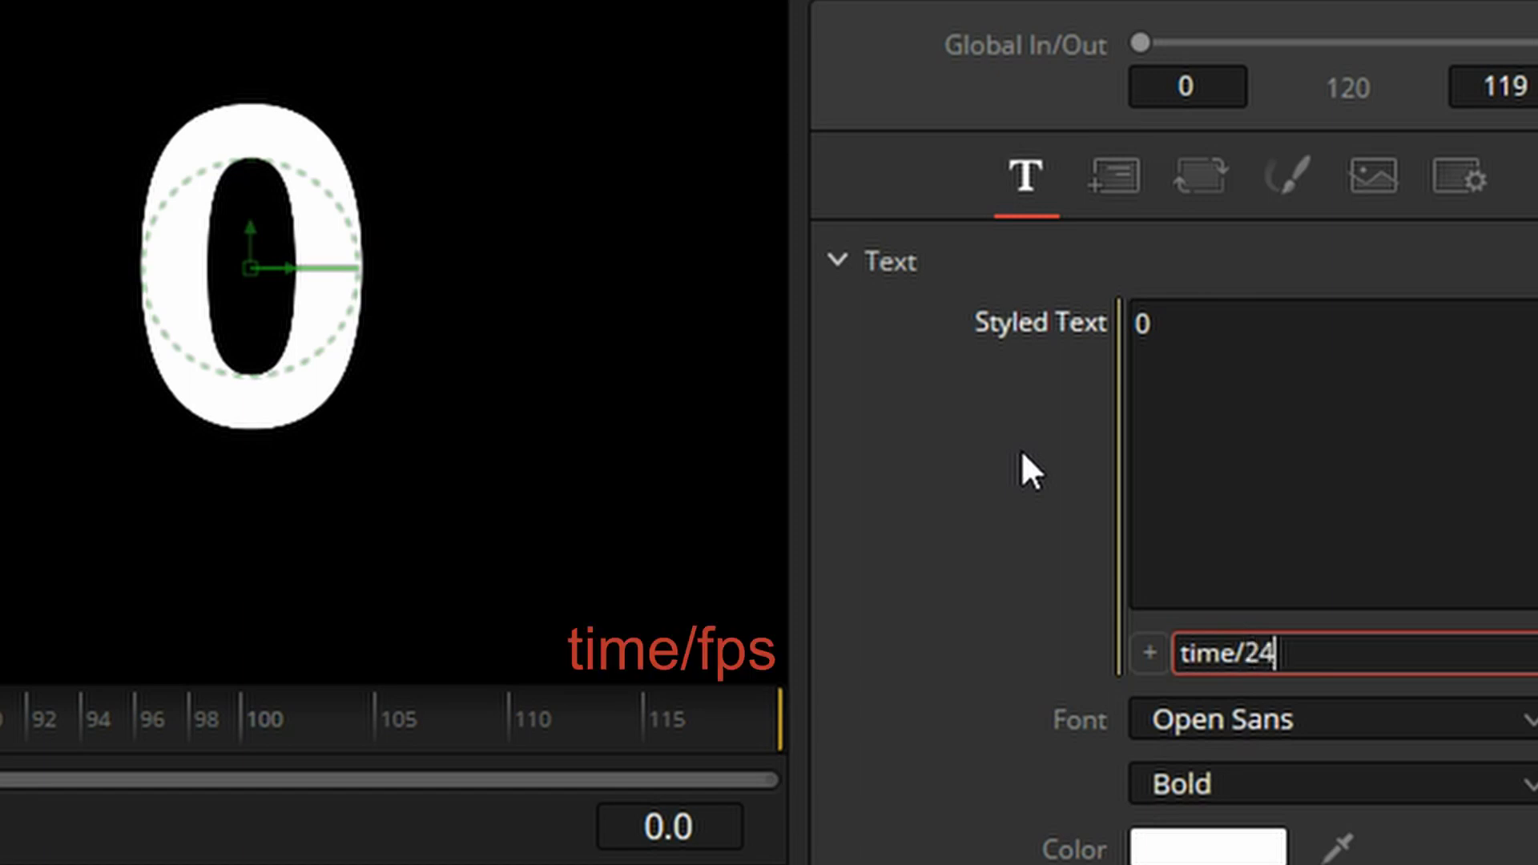
{"action": "key", "text": "Return"}
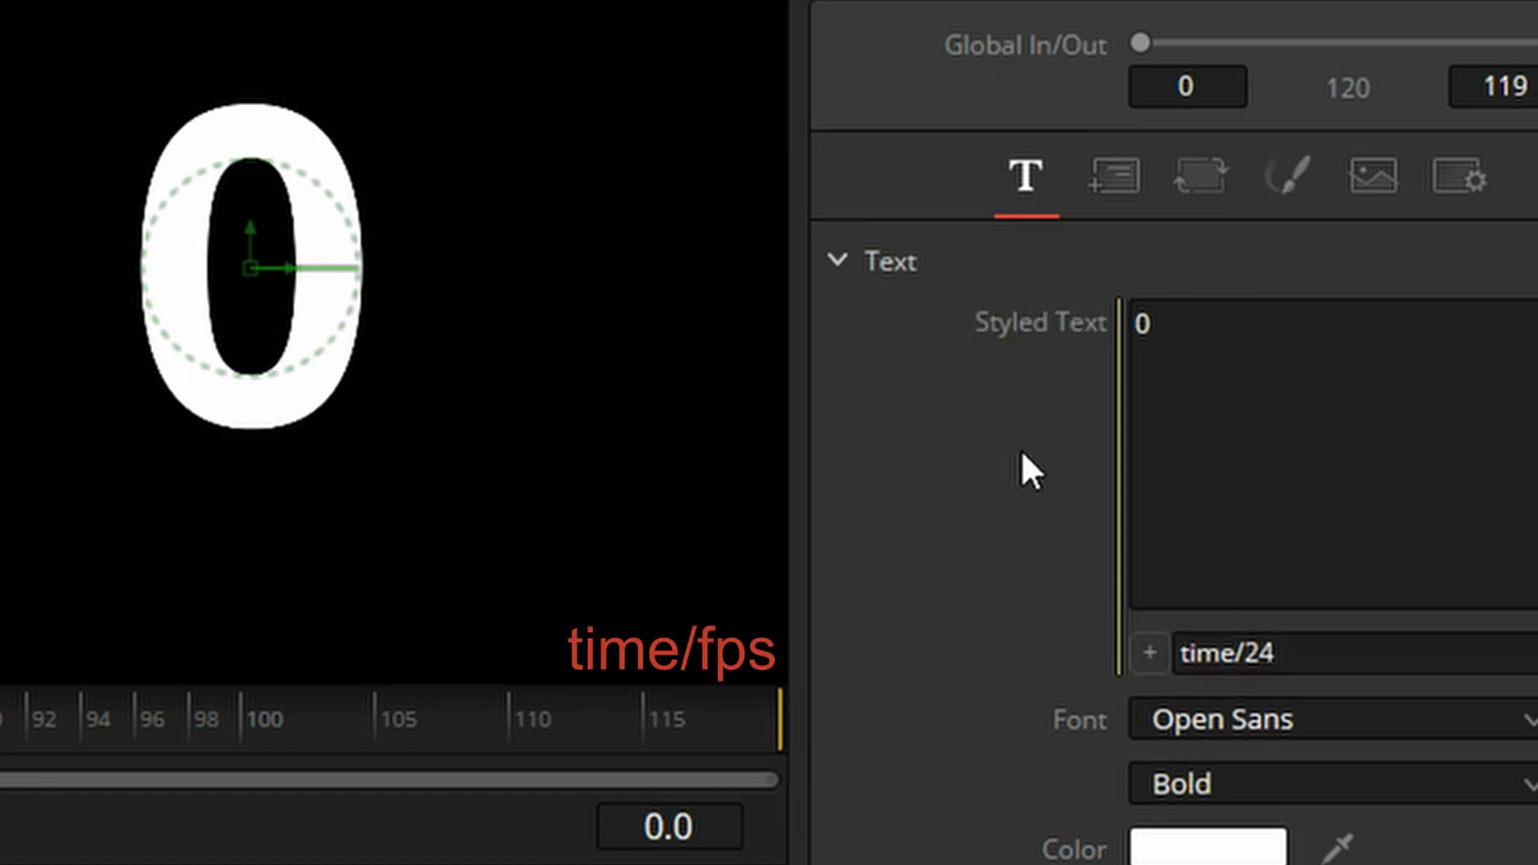
{"action": "key", "text": "space"}
{"action": "key", "text": "space"}
{"action": "key", "text": "space"}
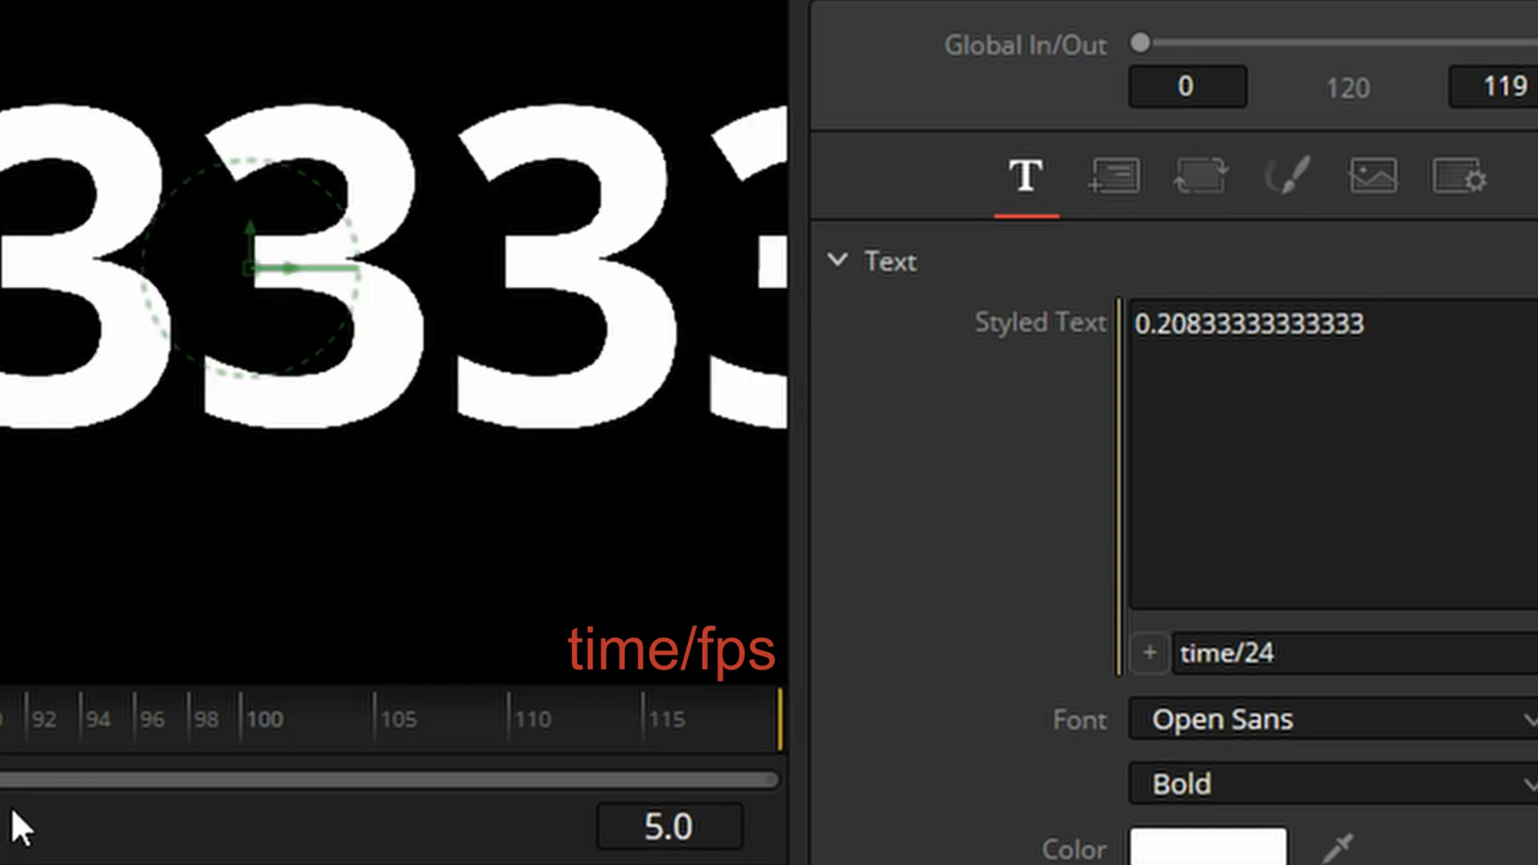
{"action": "key", "text": "space"}
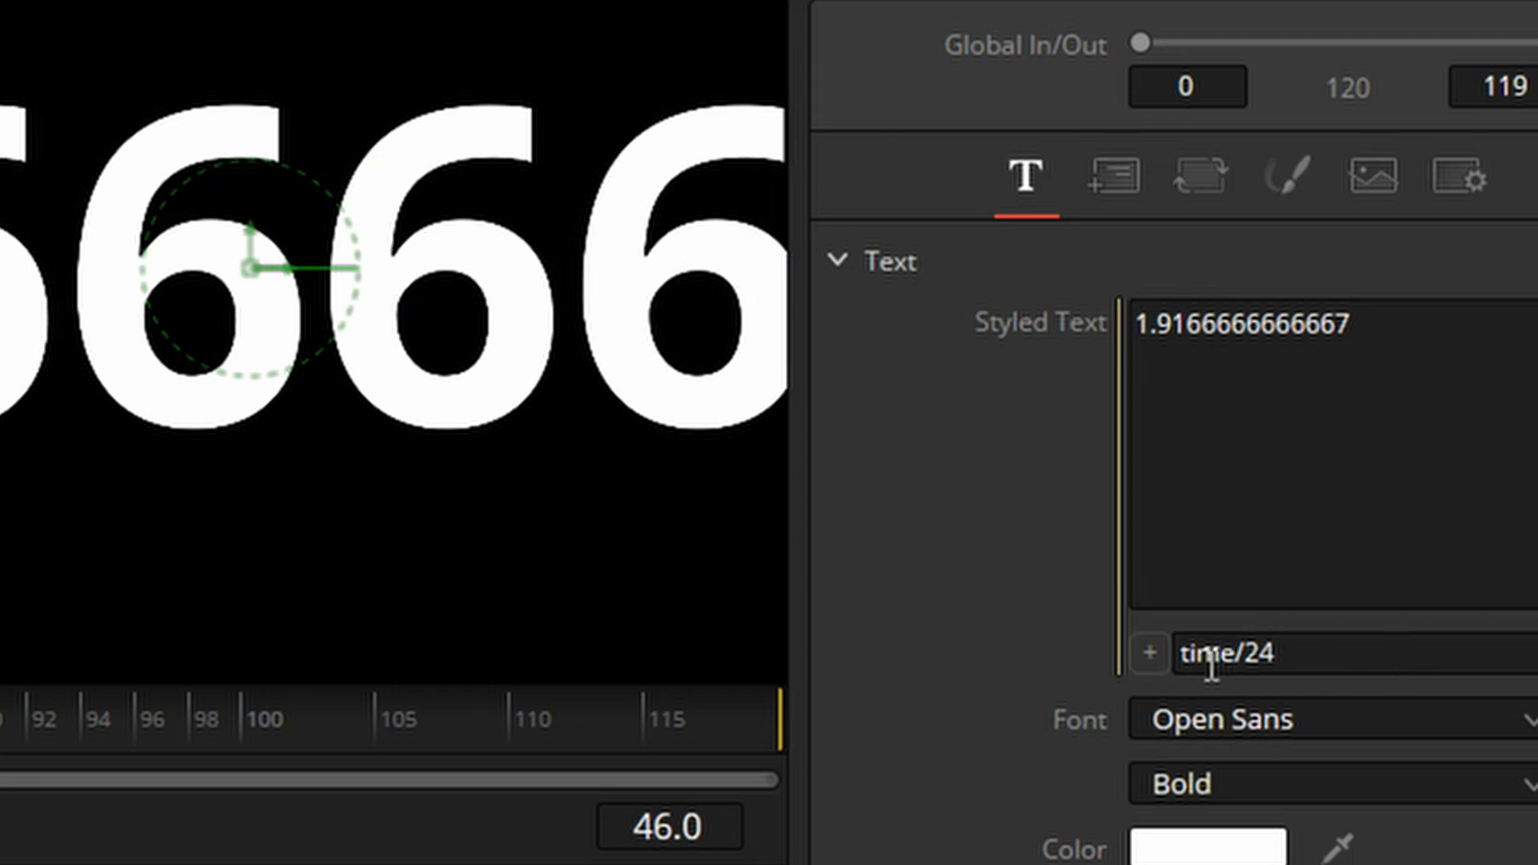
- Wrap the styled text expression in floor so it reads floor(time/24), and play the whole-second counter
{"action": "left_click", "coordinate": [1184, 653]}
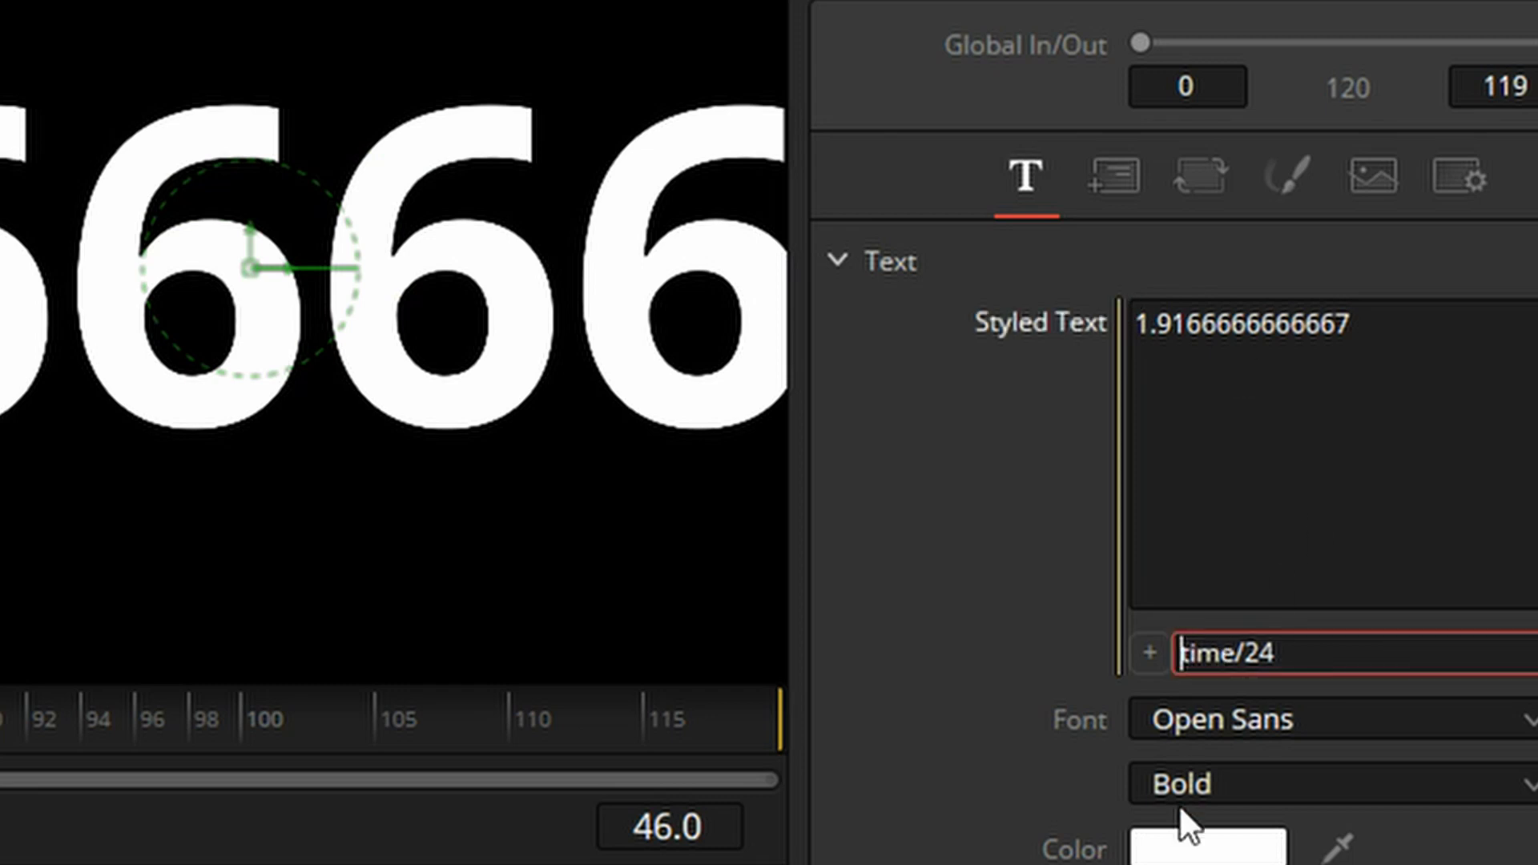
{"action": "type", "text": "floor("}
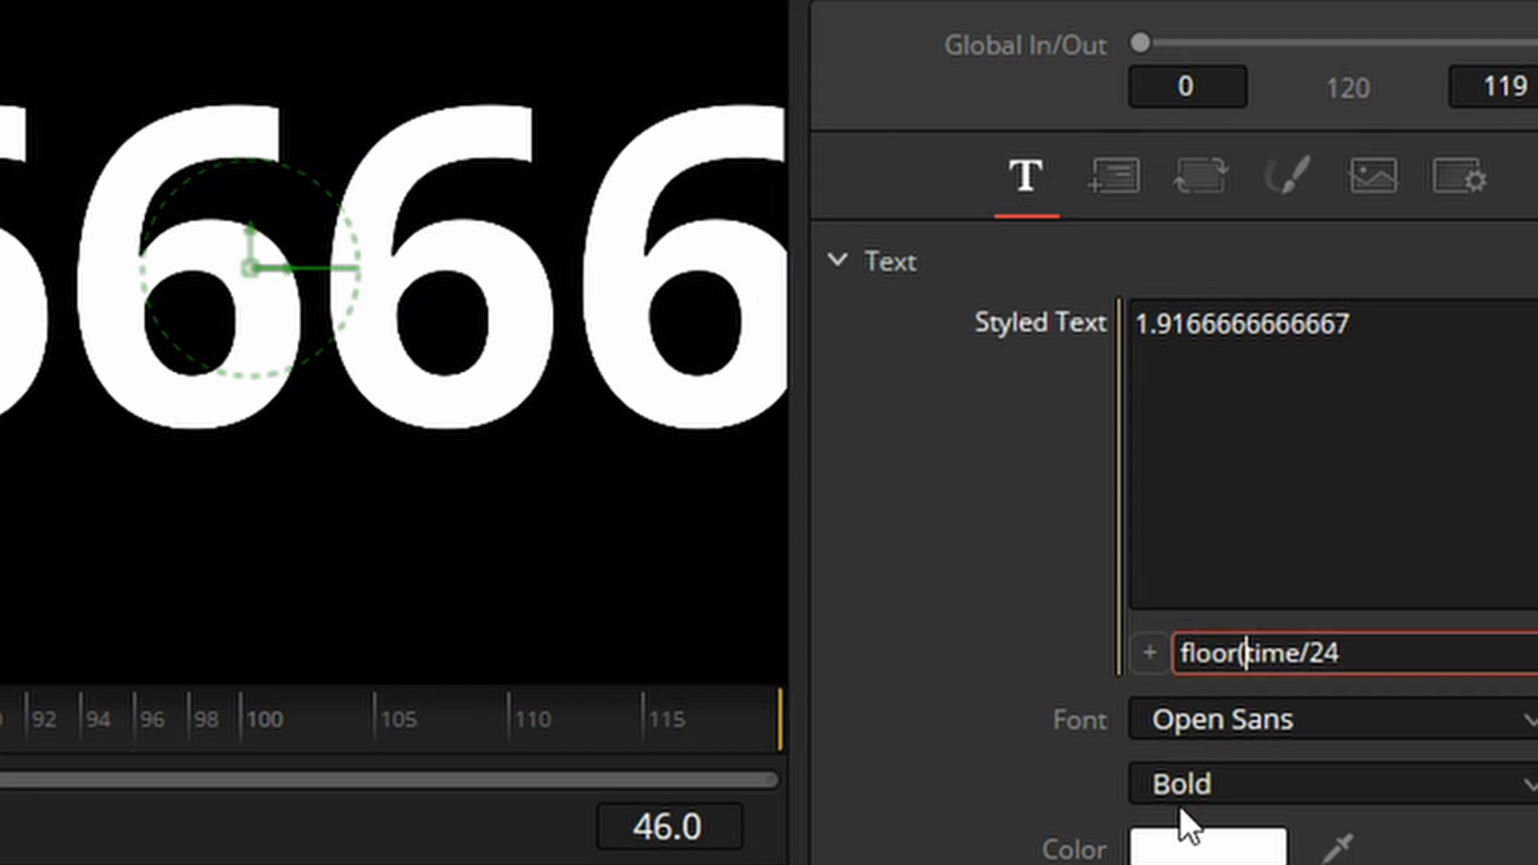
{"action": "left_click", "coordinate": [1407, 665]}
{"action": "type", "text": ")"}
{"action": "key", "text": "Return"}
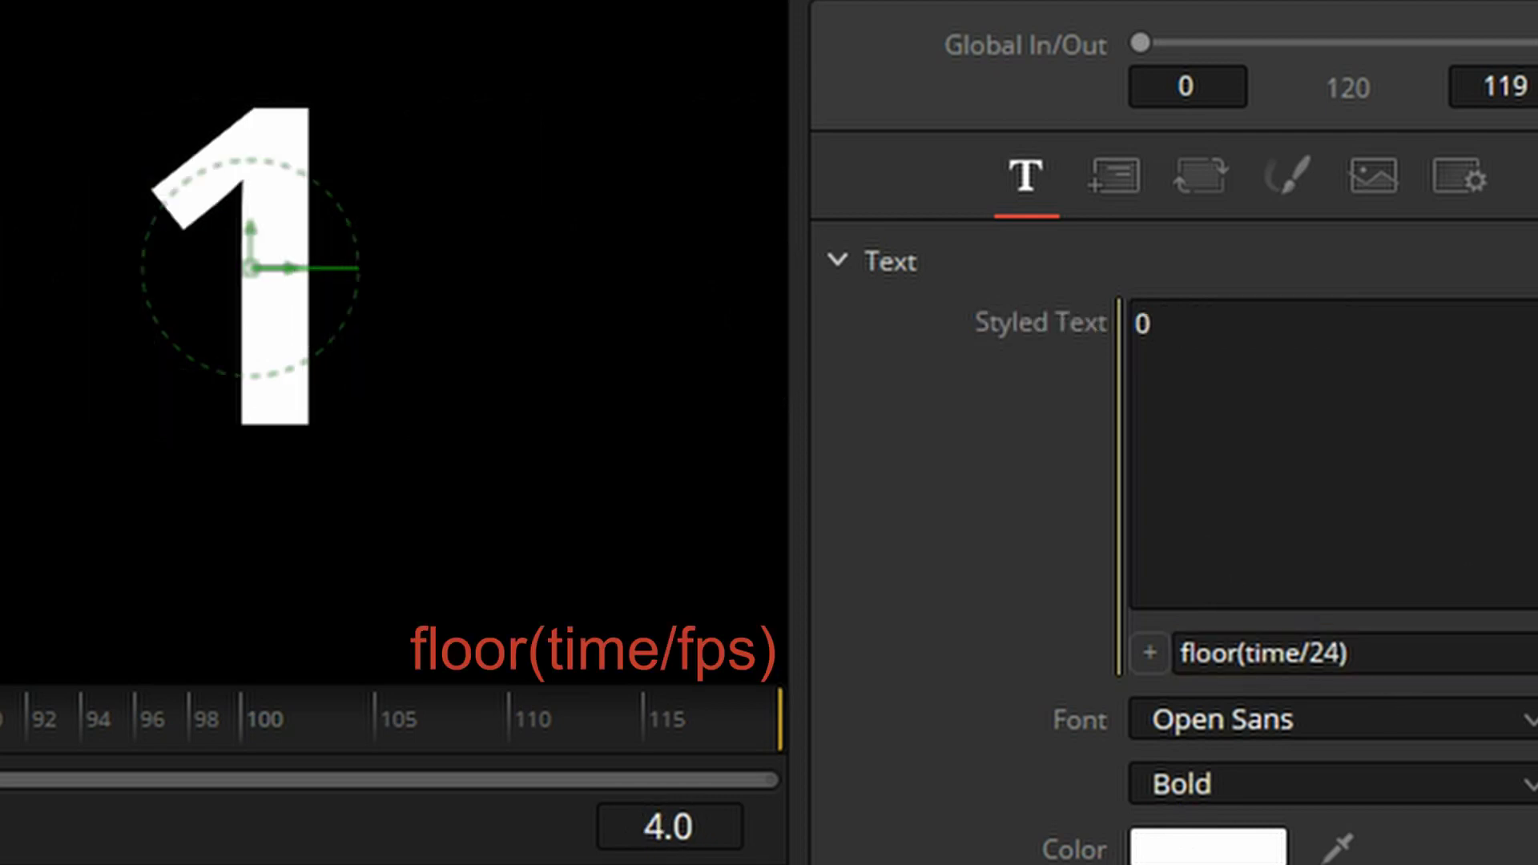
{"action": "key", "text": "space"}
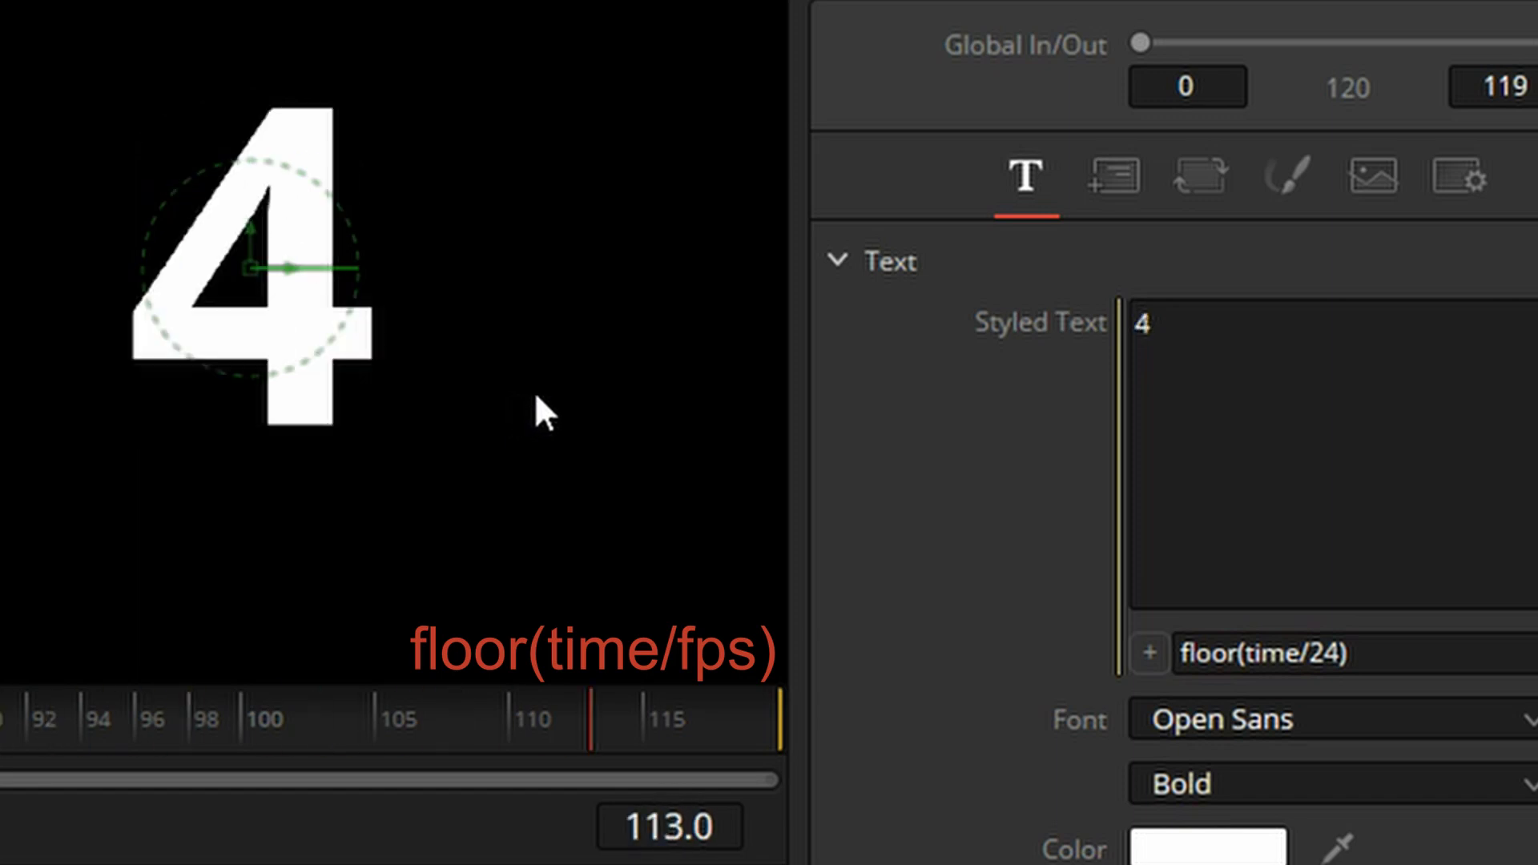
{"action": "key", "text": "space"}
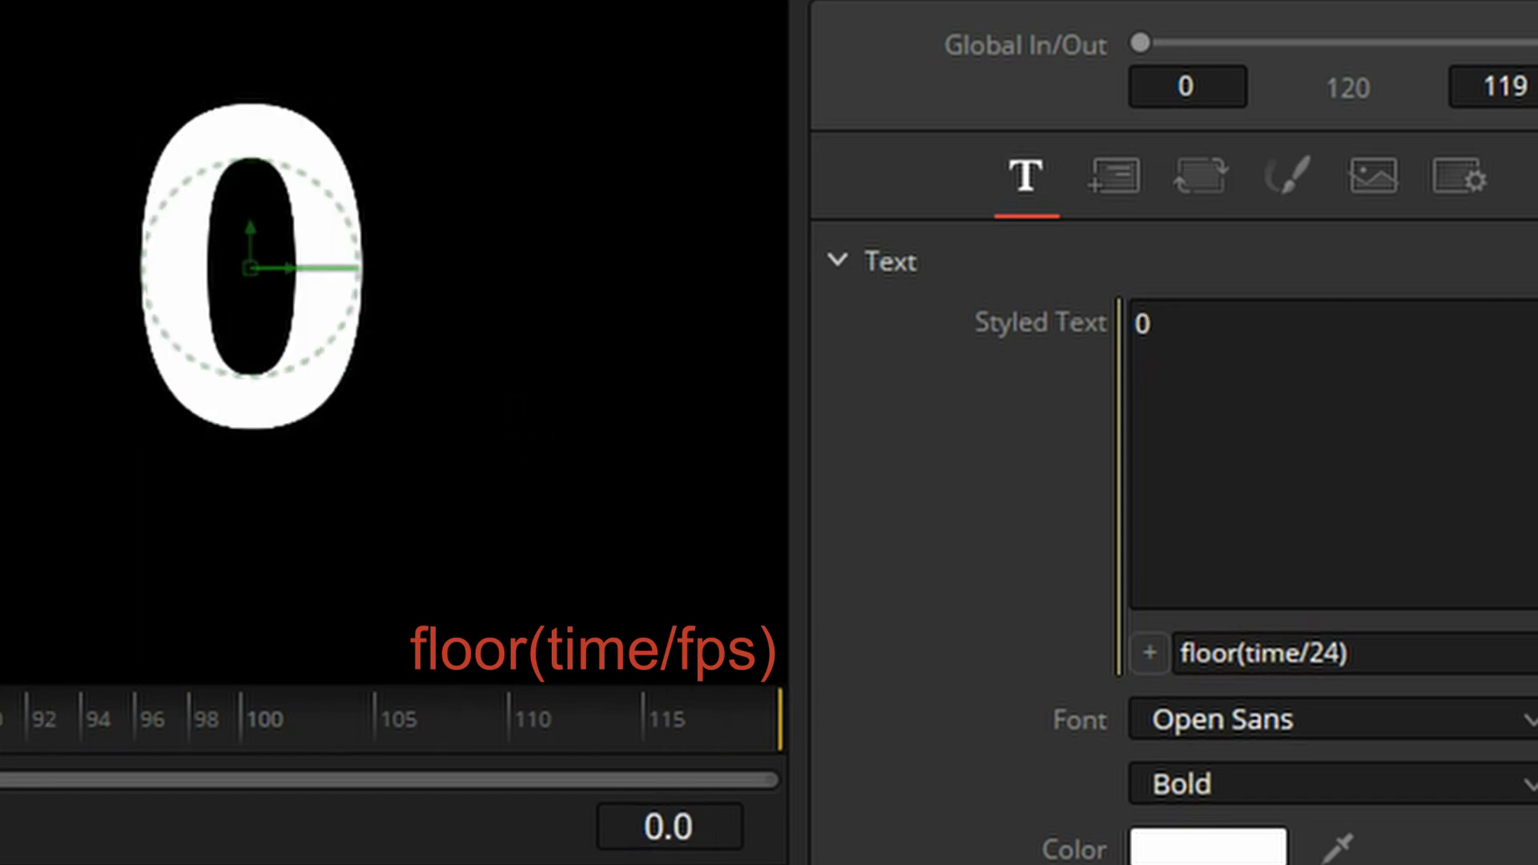
- Add an offset of 6 to the expression, making it floor(time/24) +6, and play the counter
{"action": "left_click", "coordinate": [1362, 653]}
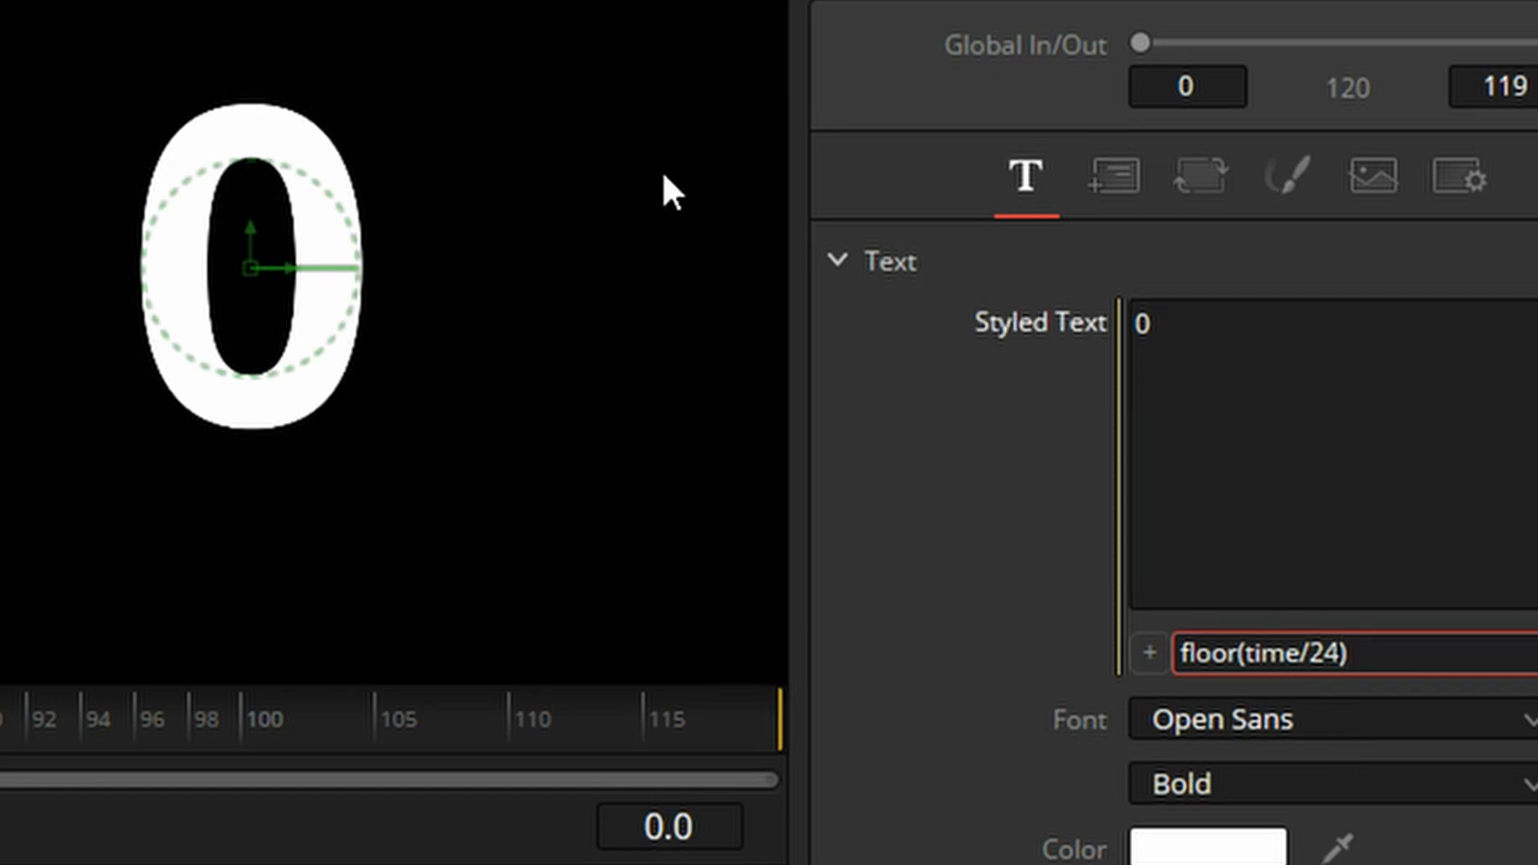
{"action": "type", "text": "+5"}
{"action": "key", "text": "BackSpace"}
{"action": "type", "text": "6"}
{"action": "key", "text": "Return"}
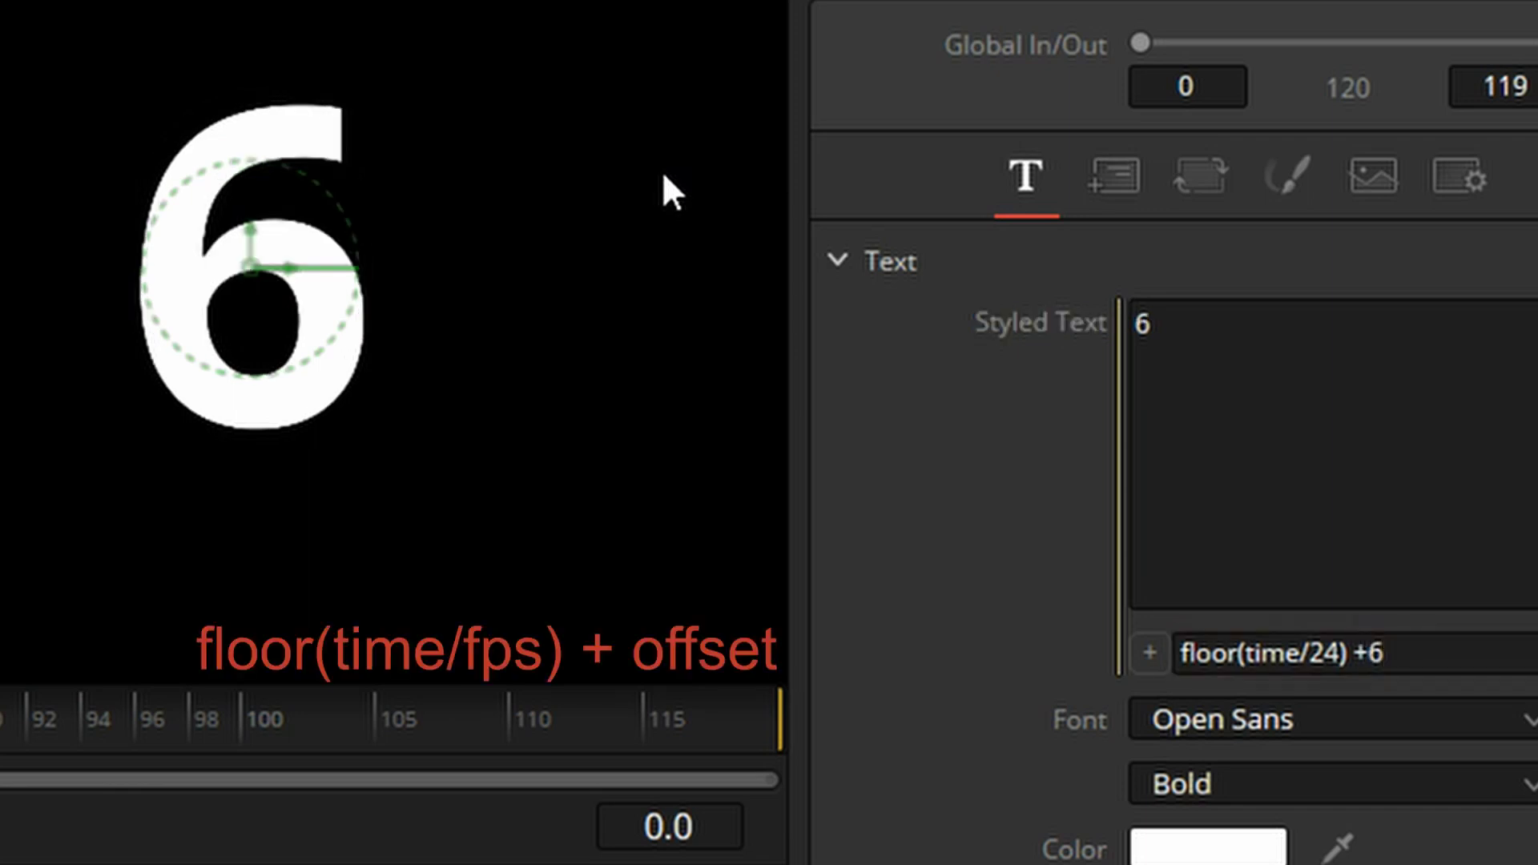
{"action": "key", "text": "space"}
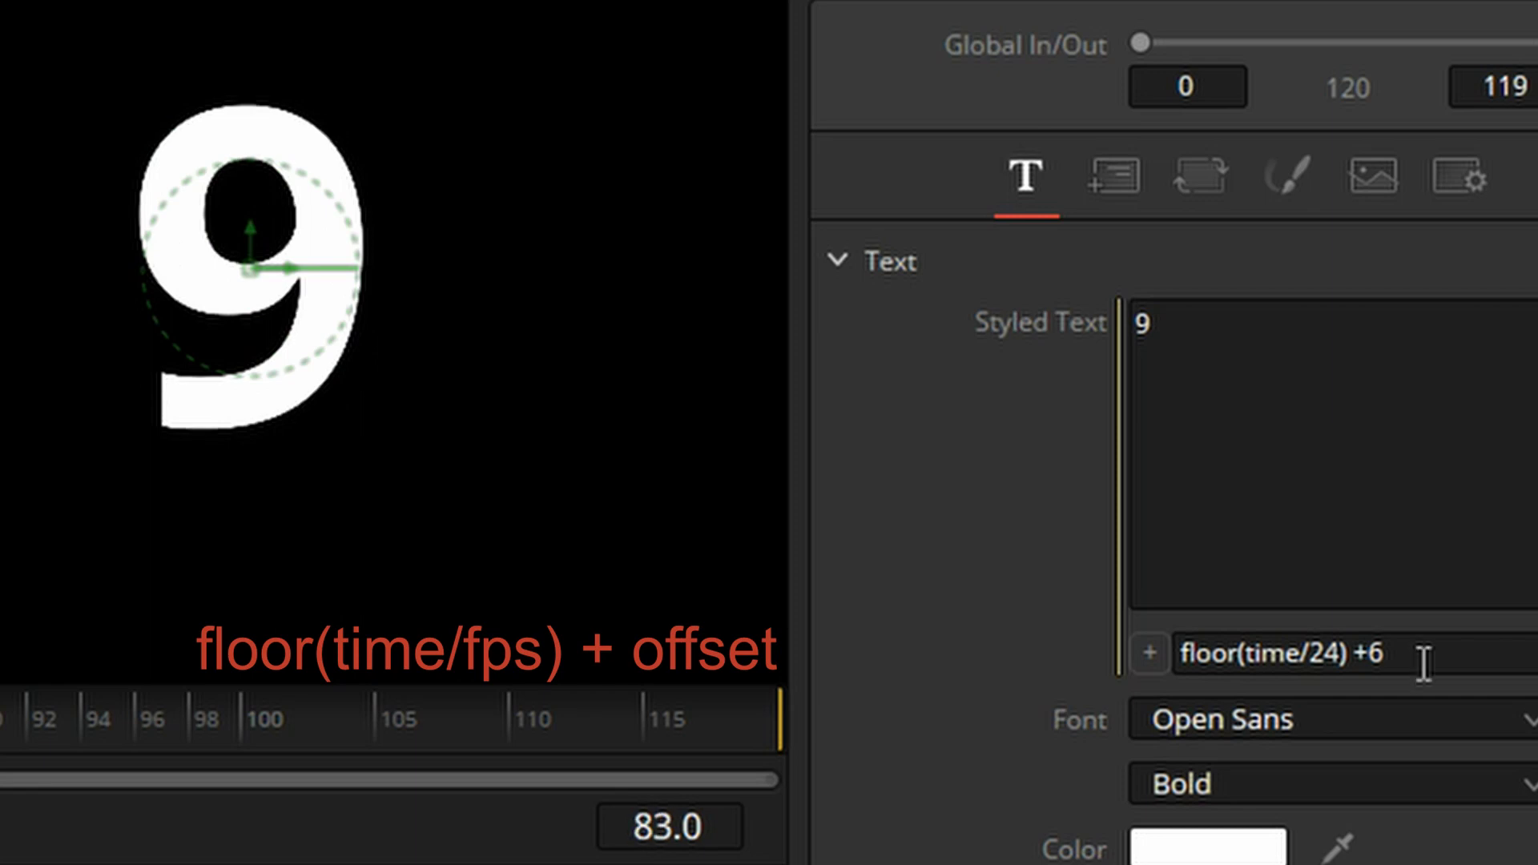
- Replace the division by 24 with a multiplication by 99, making the expression floor(time*99) +6
{"action": "left_click", "coordinate": [1318, 653]}
{"action": "key", "text": "BackSpace"}
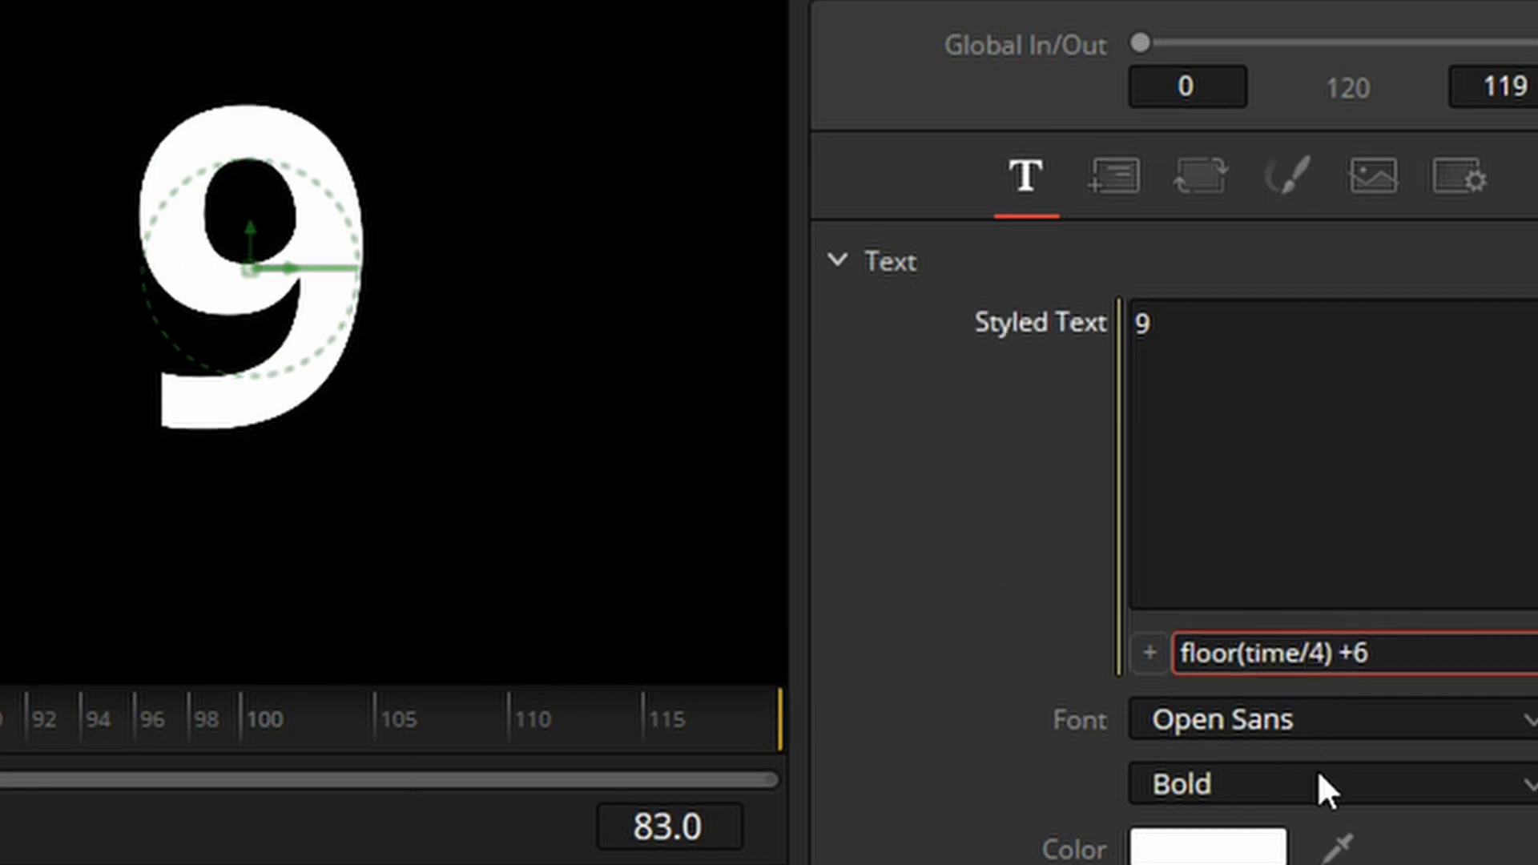
{"action": "key", "text": "BackSpace"}
{"action": "type", "text": "*"}
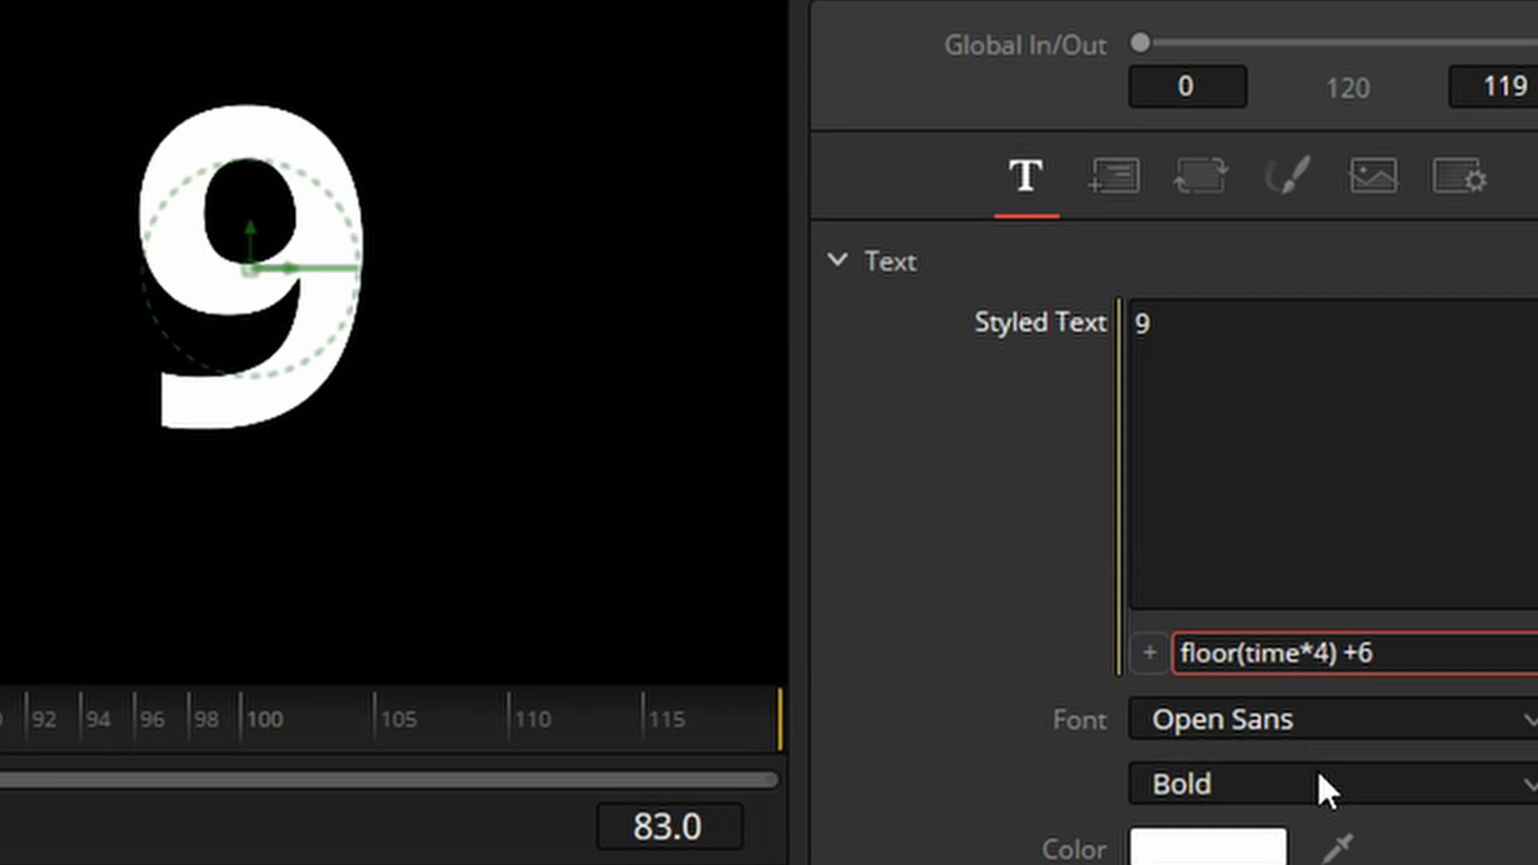
{"action": "key", "text": "Delete"}
{"action": "type", "text": "99"}
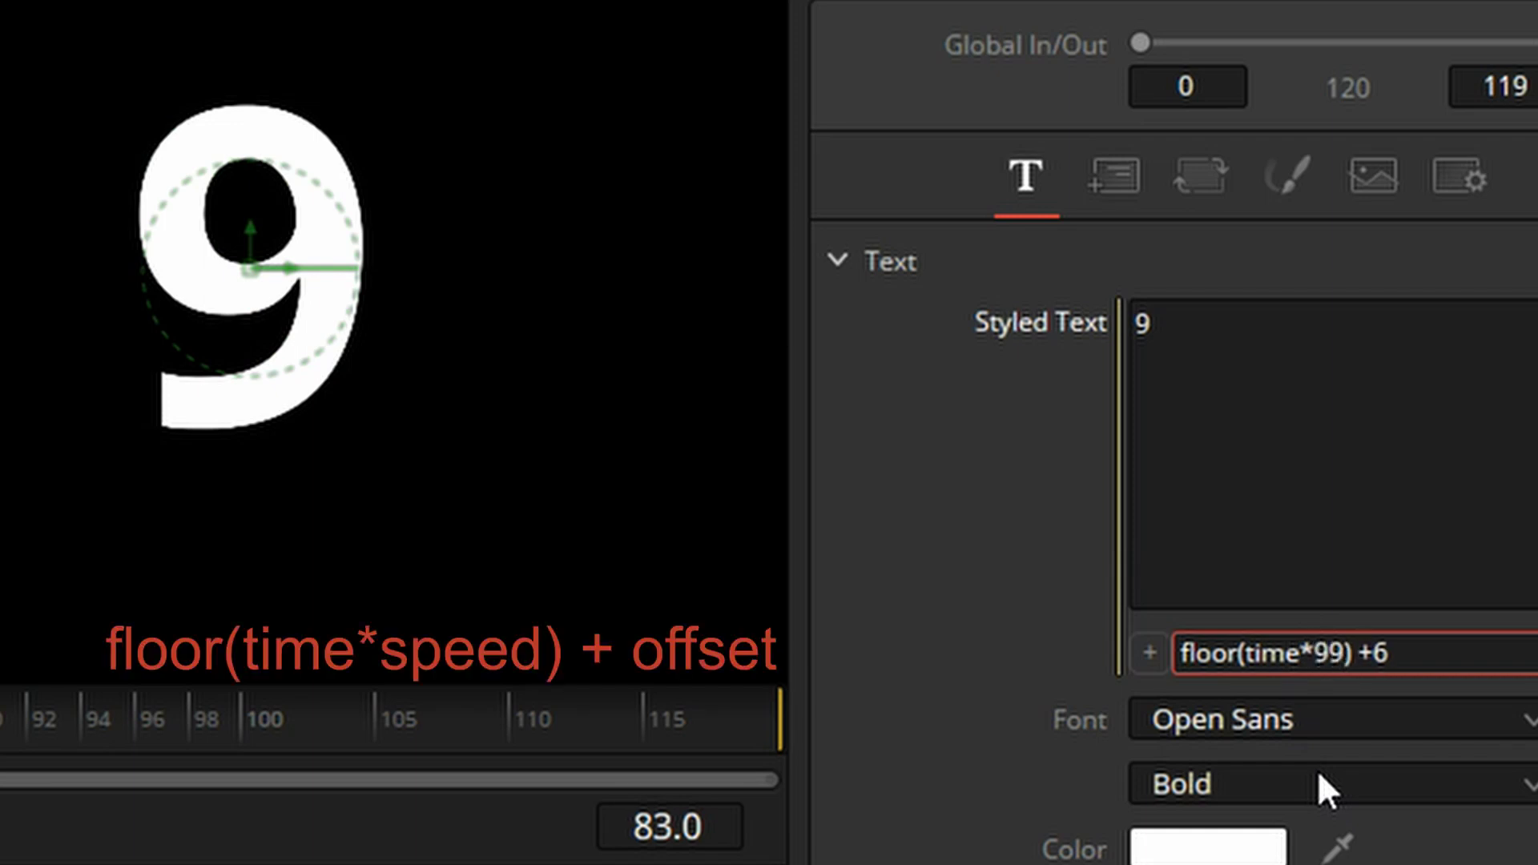
{"action": "key", "text": "Return"}
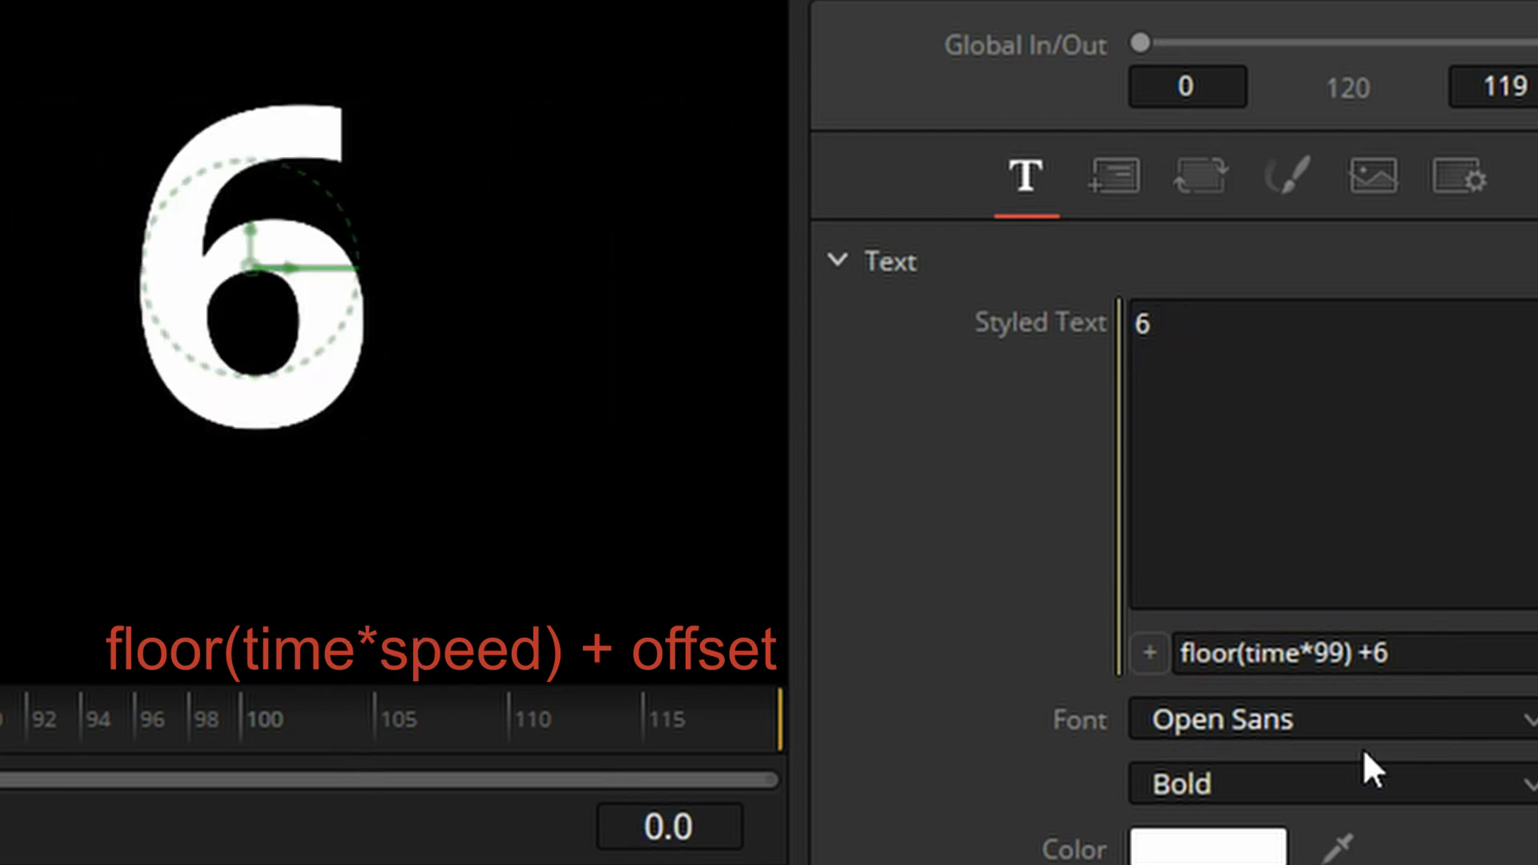
- Replace the whole styled text expression with random(0,9)
{"action": "left_click_drag", "start_coordinate": [1432, 641], "coordinate": [519, 672]}
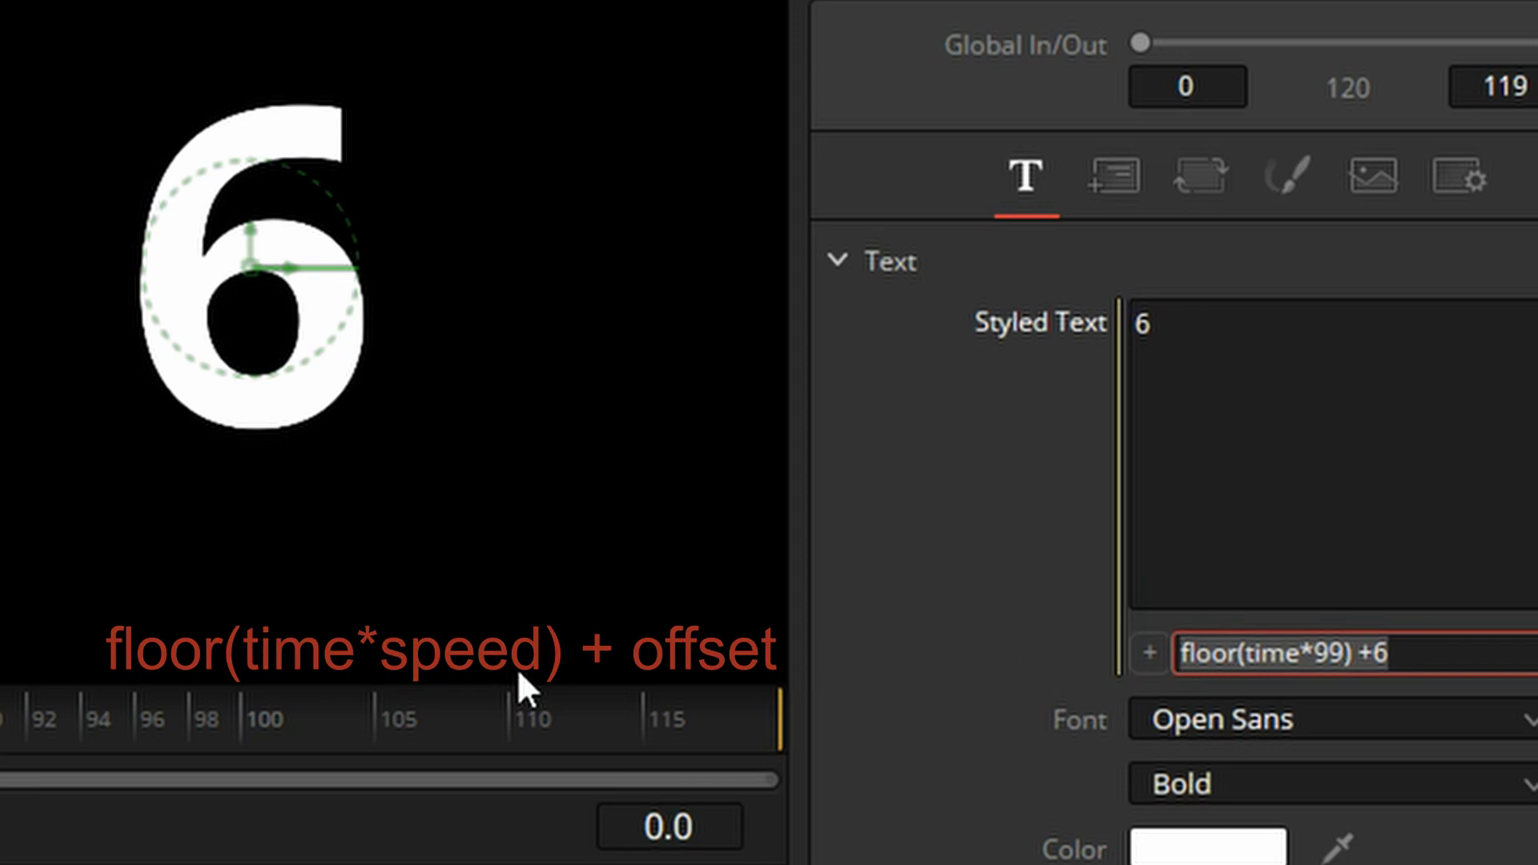
{"action": "key", "text": "BackSpace"}
{"action": "type", "text": "r"}
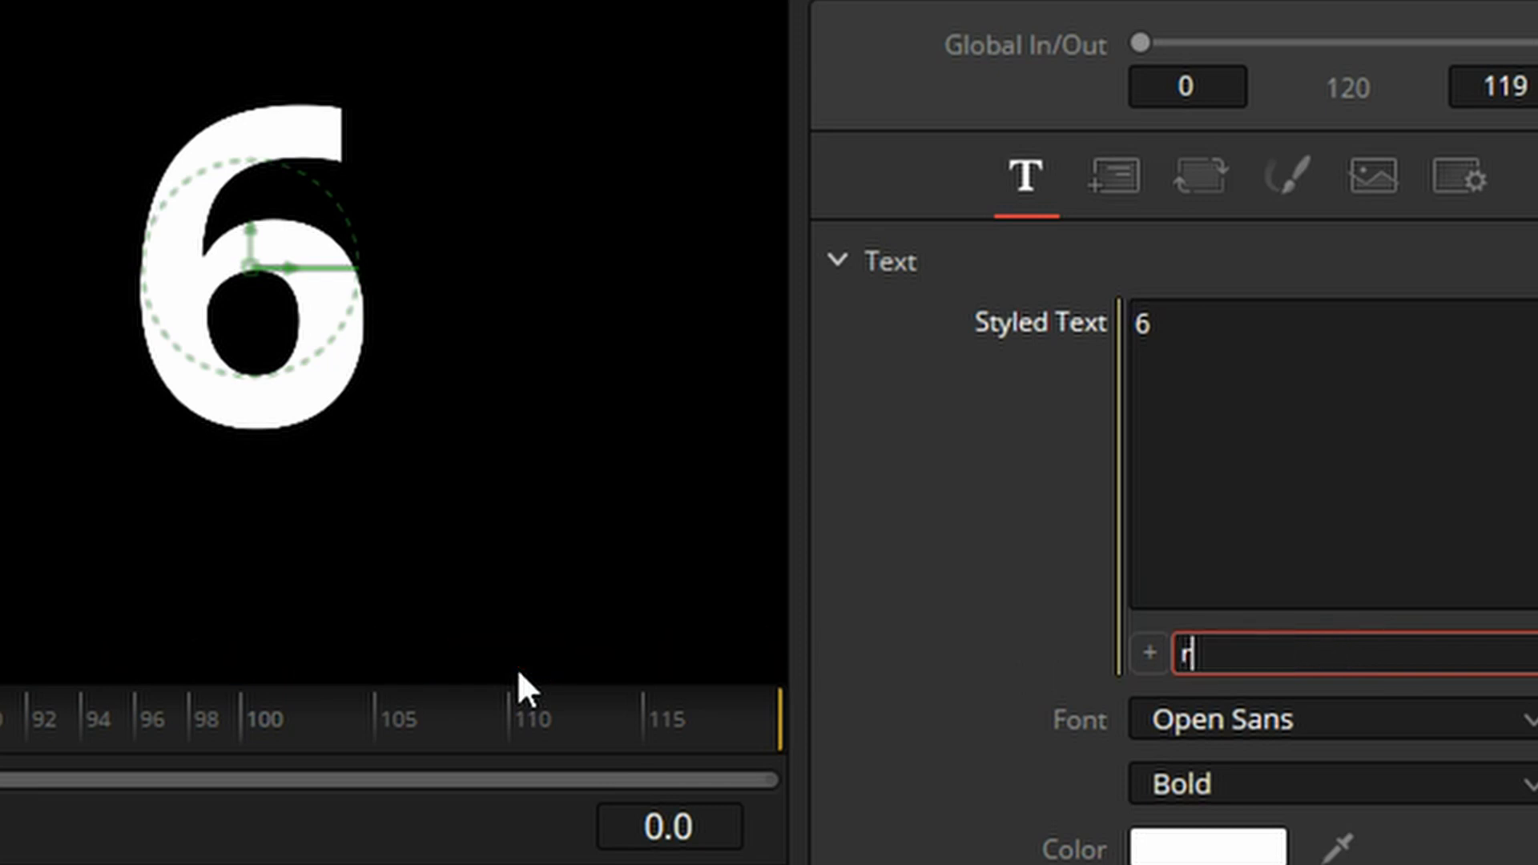
{"action": "type", "text": "andom("}
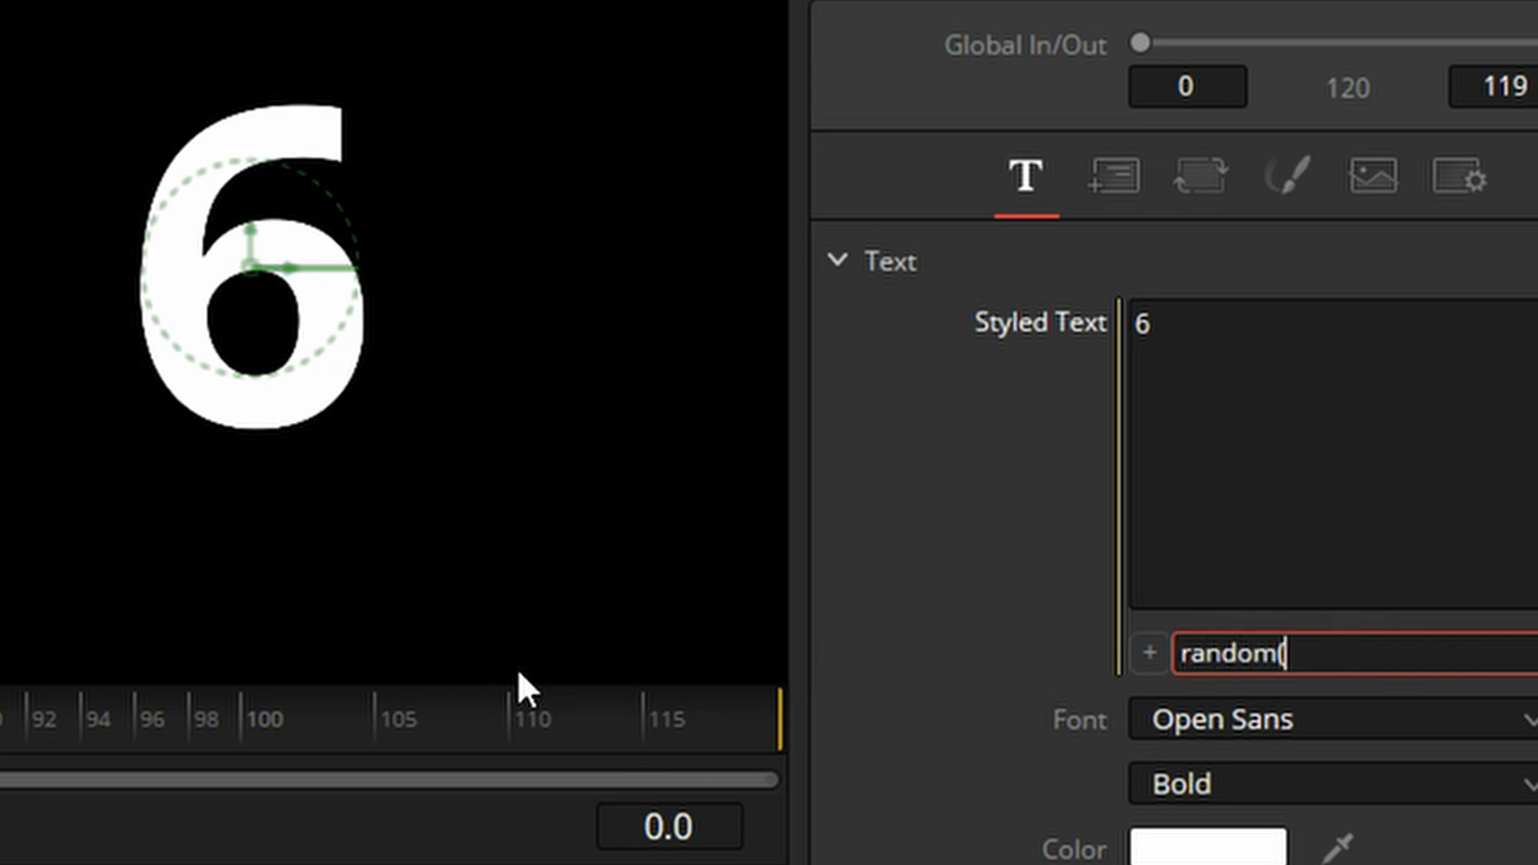
{"action": "type", "text": "0,9)"}
{"action": "key", "text": "Return"}
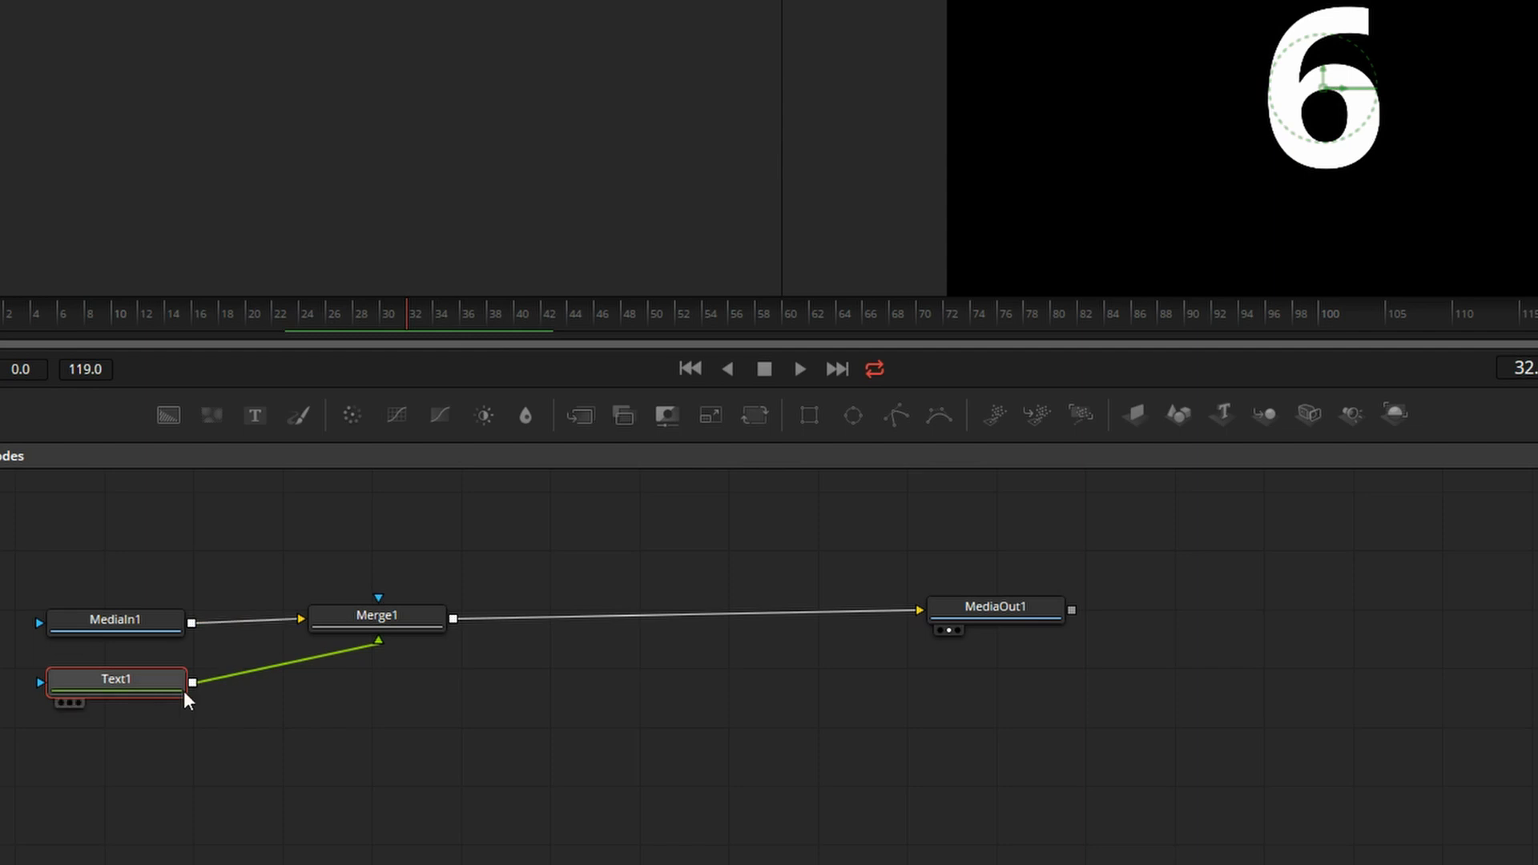
- Duplicate the Text1 node, merge the copy over Merge1's output, and place its digit just right of the first one
{"action": "left_click", "coordinate": [150, 683]}
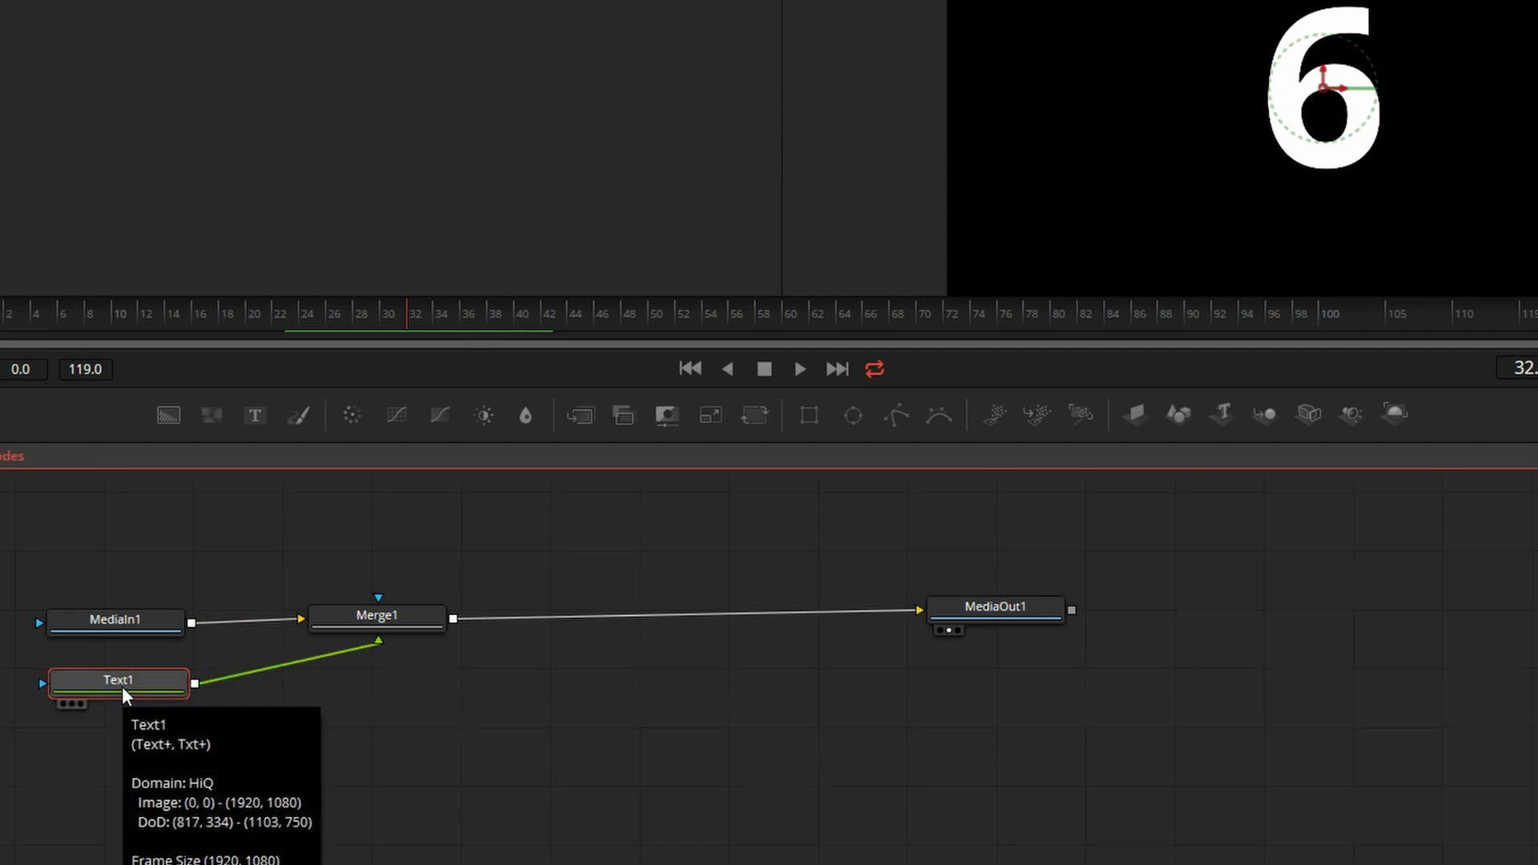
{"action": "left_click_drag", "start_coordinate": [122, 685], "coordinate": [134, 687]}
{"action": "key", "text": "ctrl+c"}
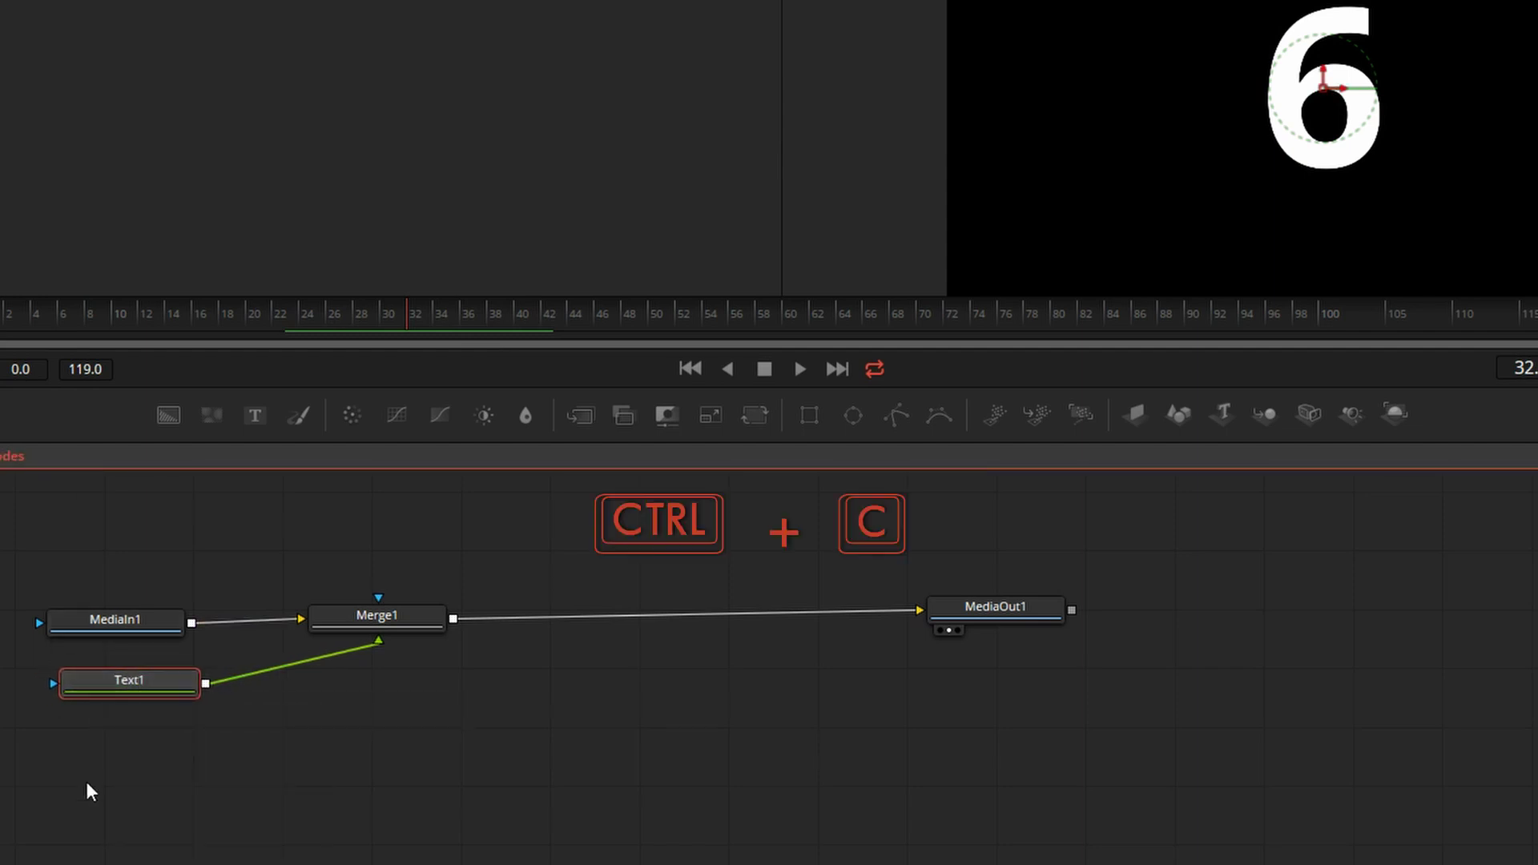
{"action": "left_click", "coordinate": [86, 790]}
{"action": "key", "text": "ctrl+v"}
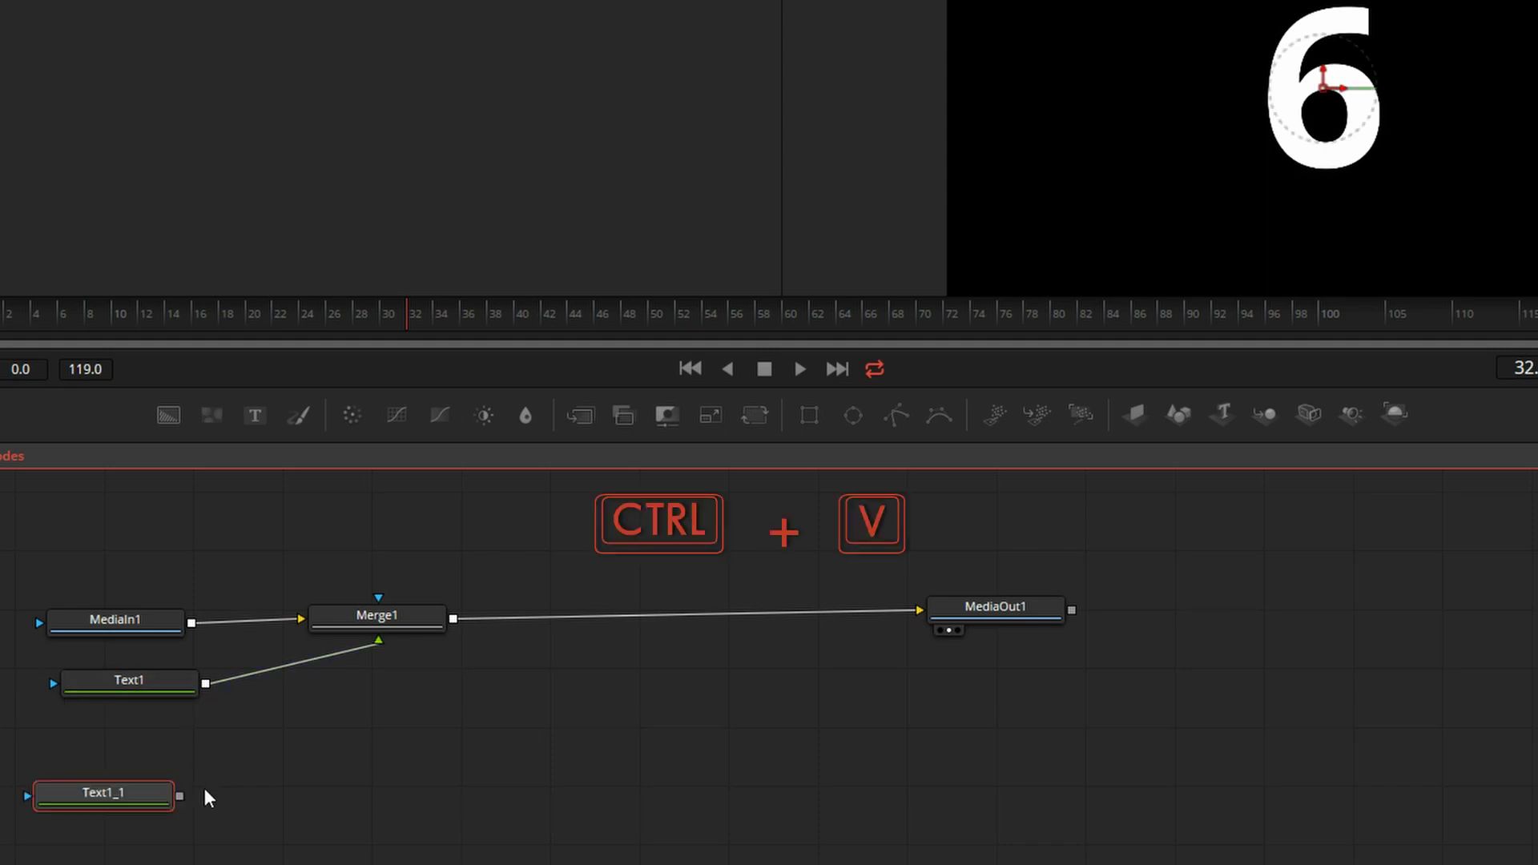
{"action": "left_click_drag", "start_coordinate": [179, 796], "coordinate": [453, 619]}
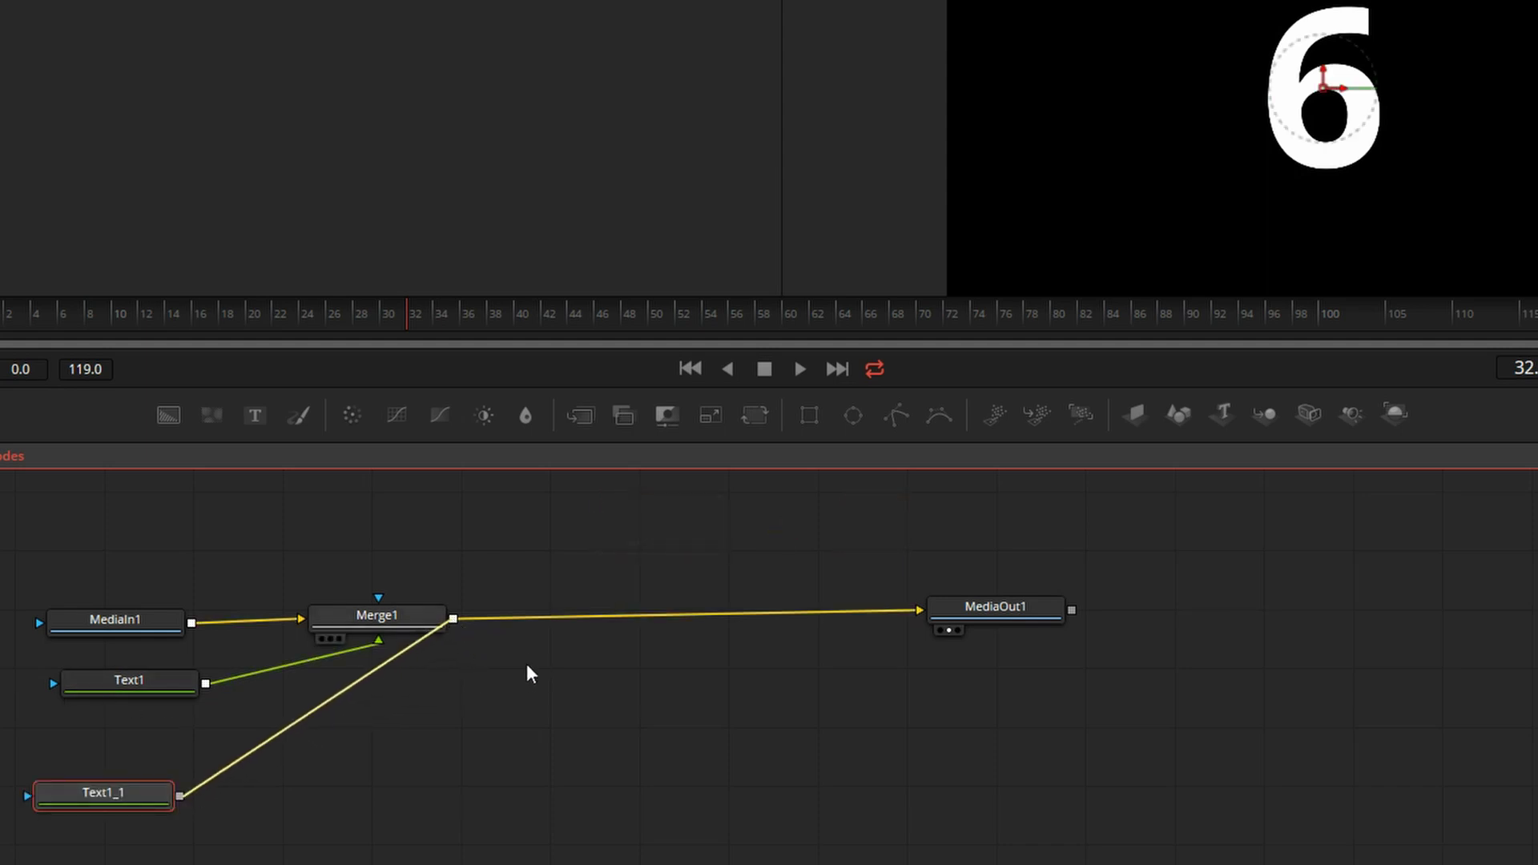
{"action": "left_click", "coordinate": [402, 797]}
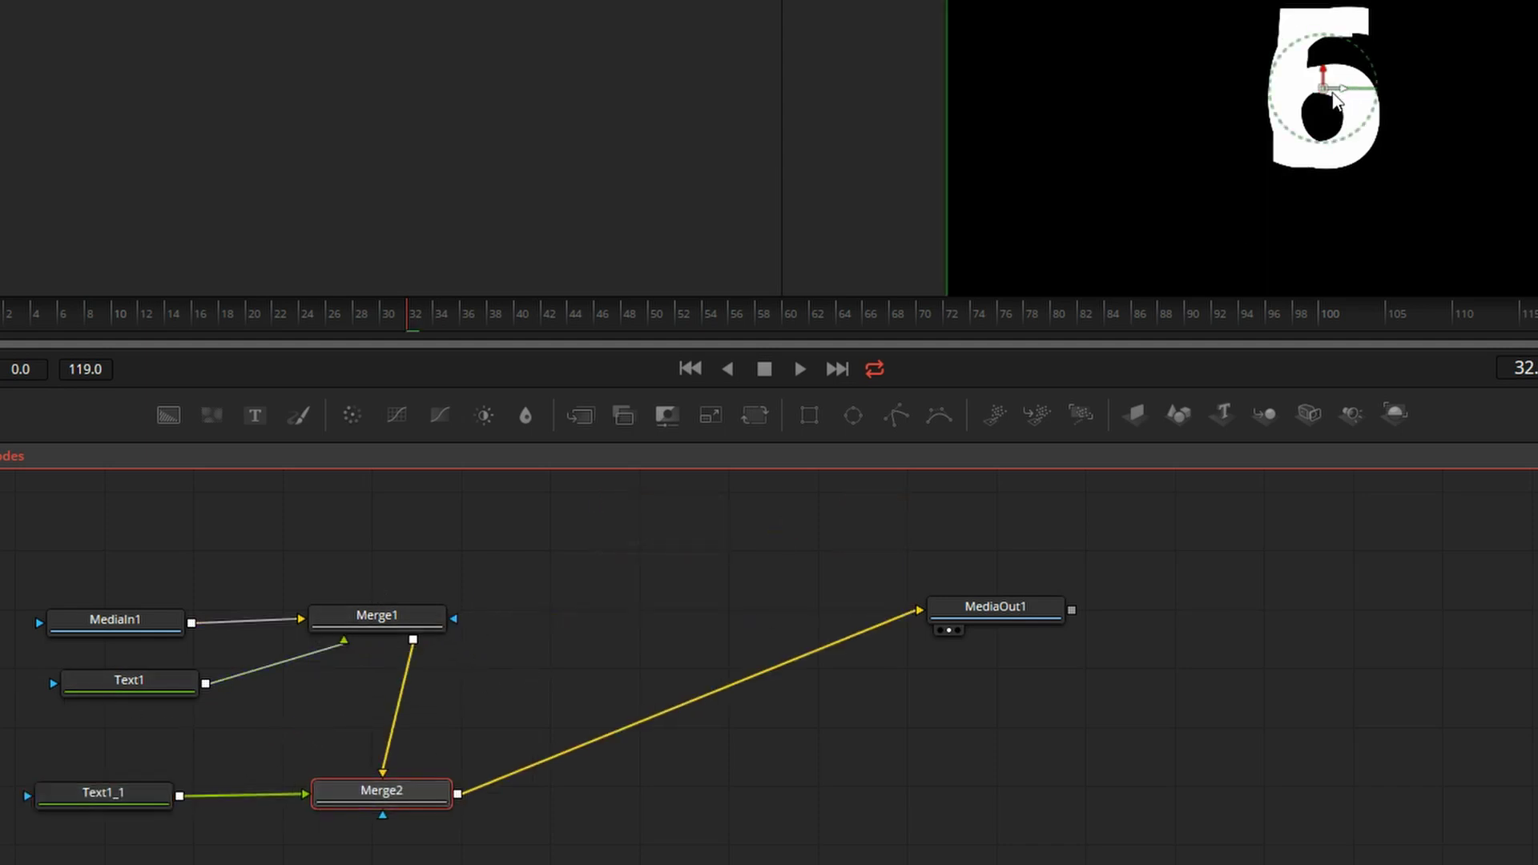
{"action": "left_click_drag", "start_coordinate": [1332, 99], "coordinate": [1468, 117]}
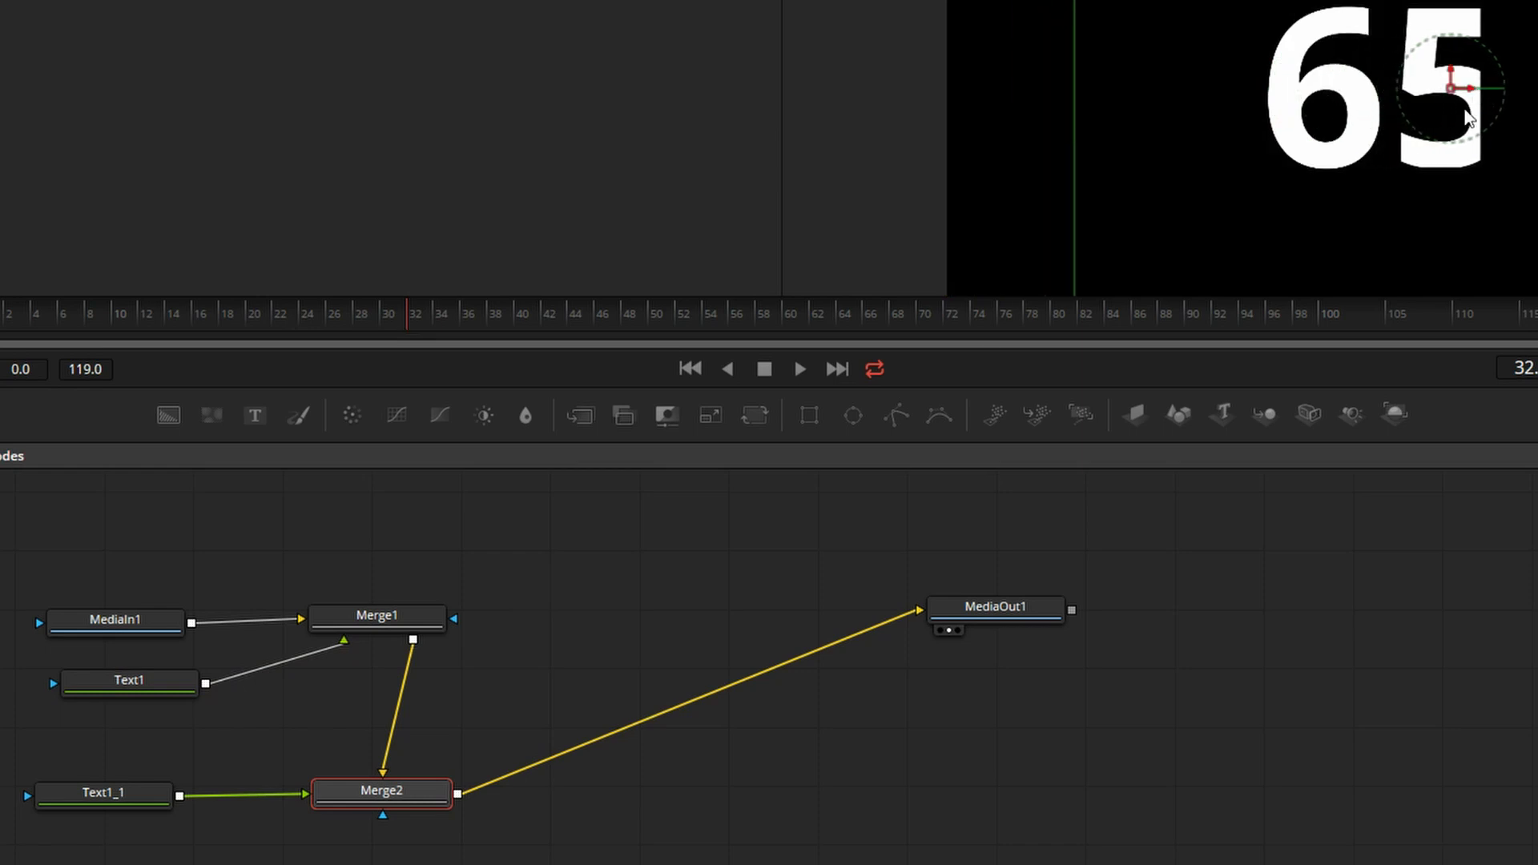
- Paste another Text1 copy, merge it over Merge2's output, and place its digit left of the others at Center X about 0.32
{"action": "left_click_drag", "start_coordinate": [138, 807], "coordinate": [144, 813]}
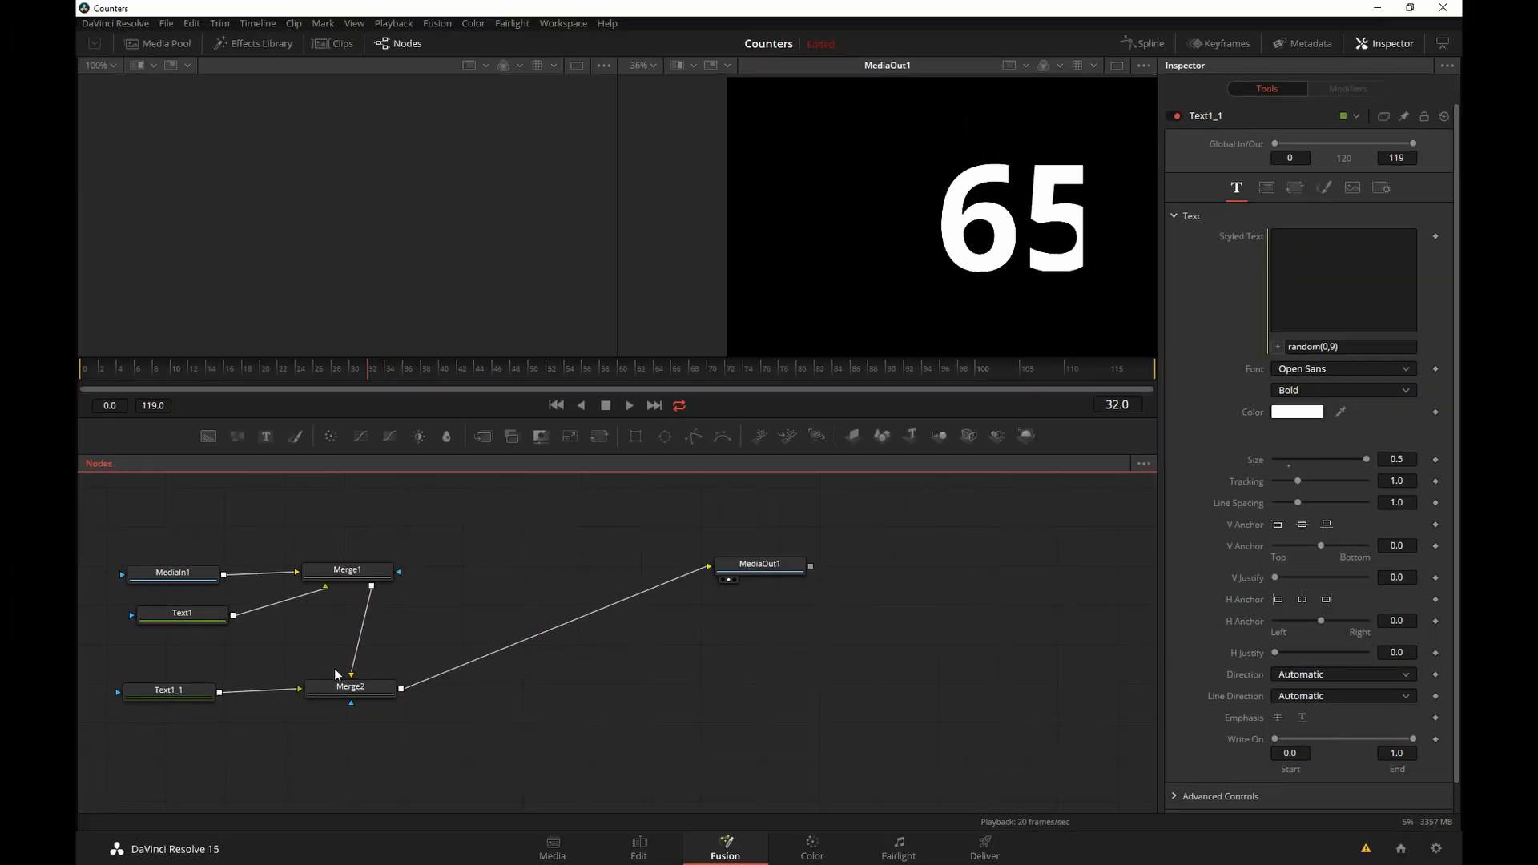
{"action": "key", "text": "ctrl+v"}
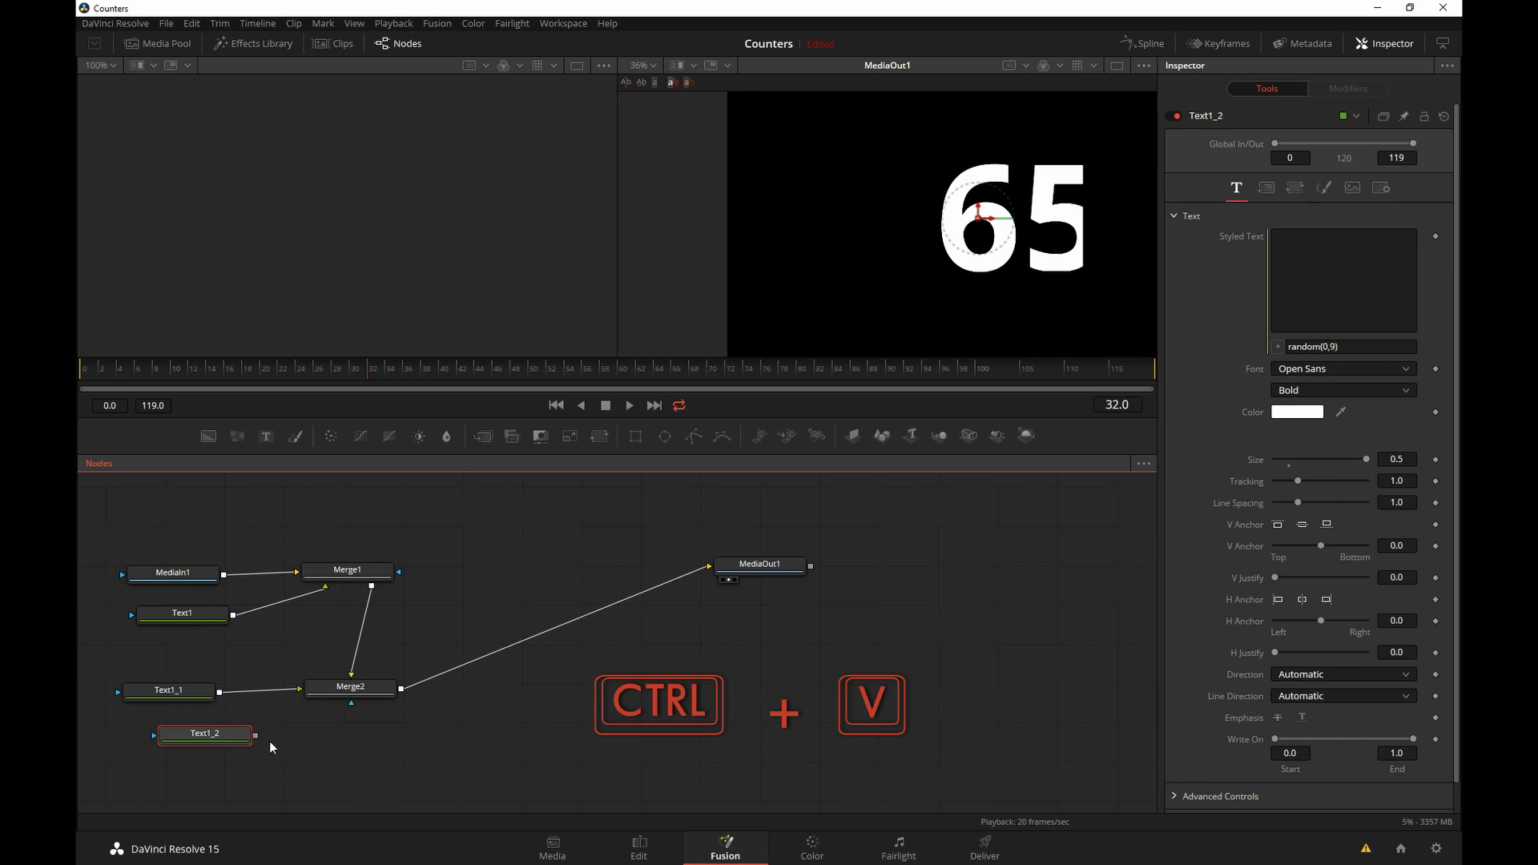
{"action": "left_click_drag", "start_coordinate": [255, 736], "coordinate": [403, 690]}
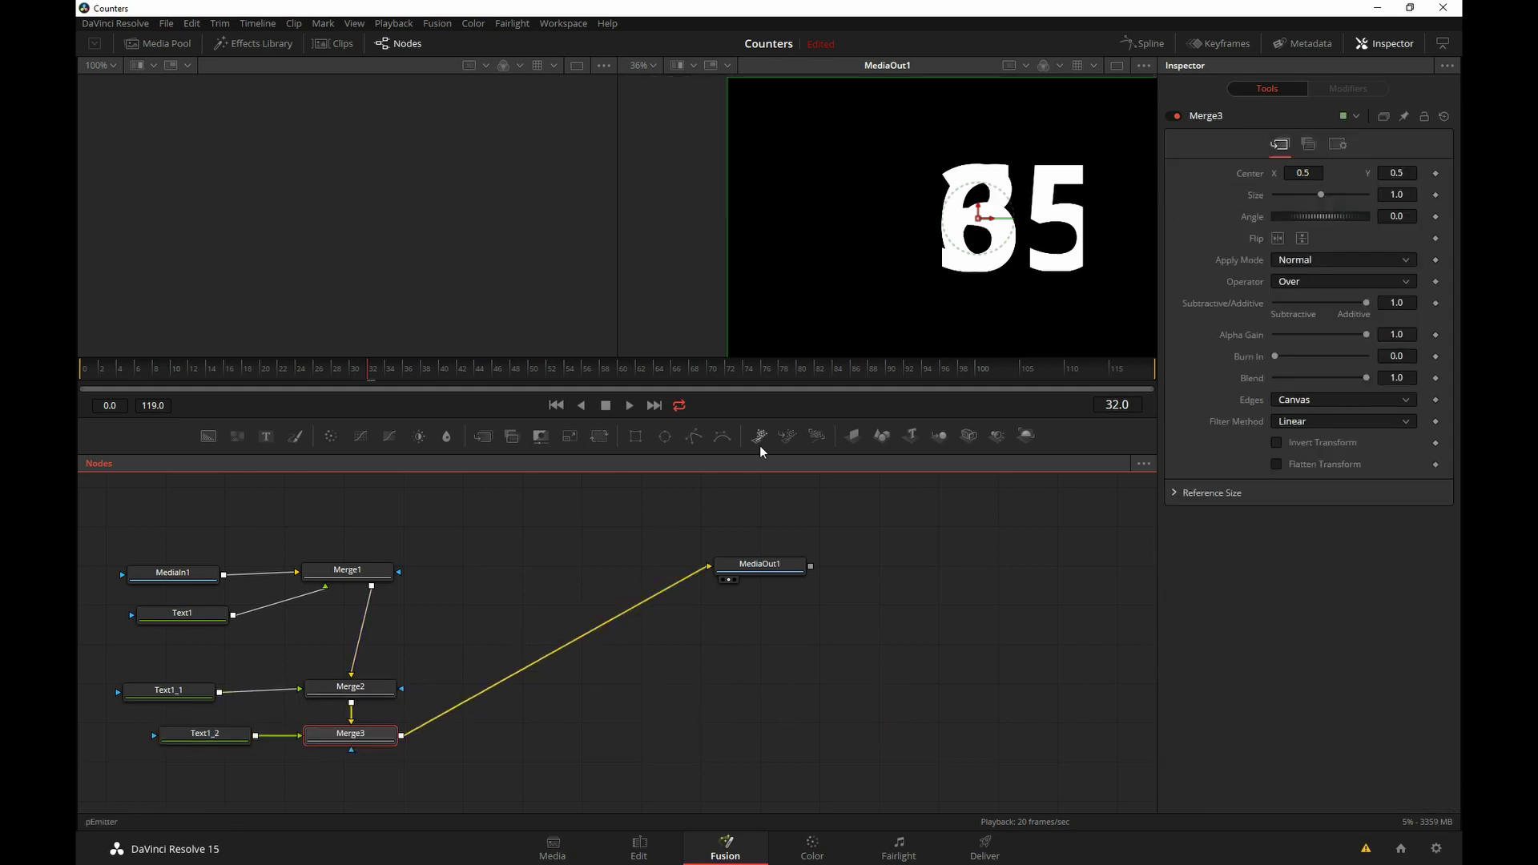
{"action": "left_click_drag", "start_coordinate": [979, 218], "coordinate": [904, 236]}
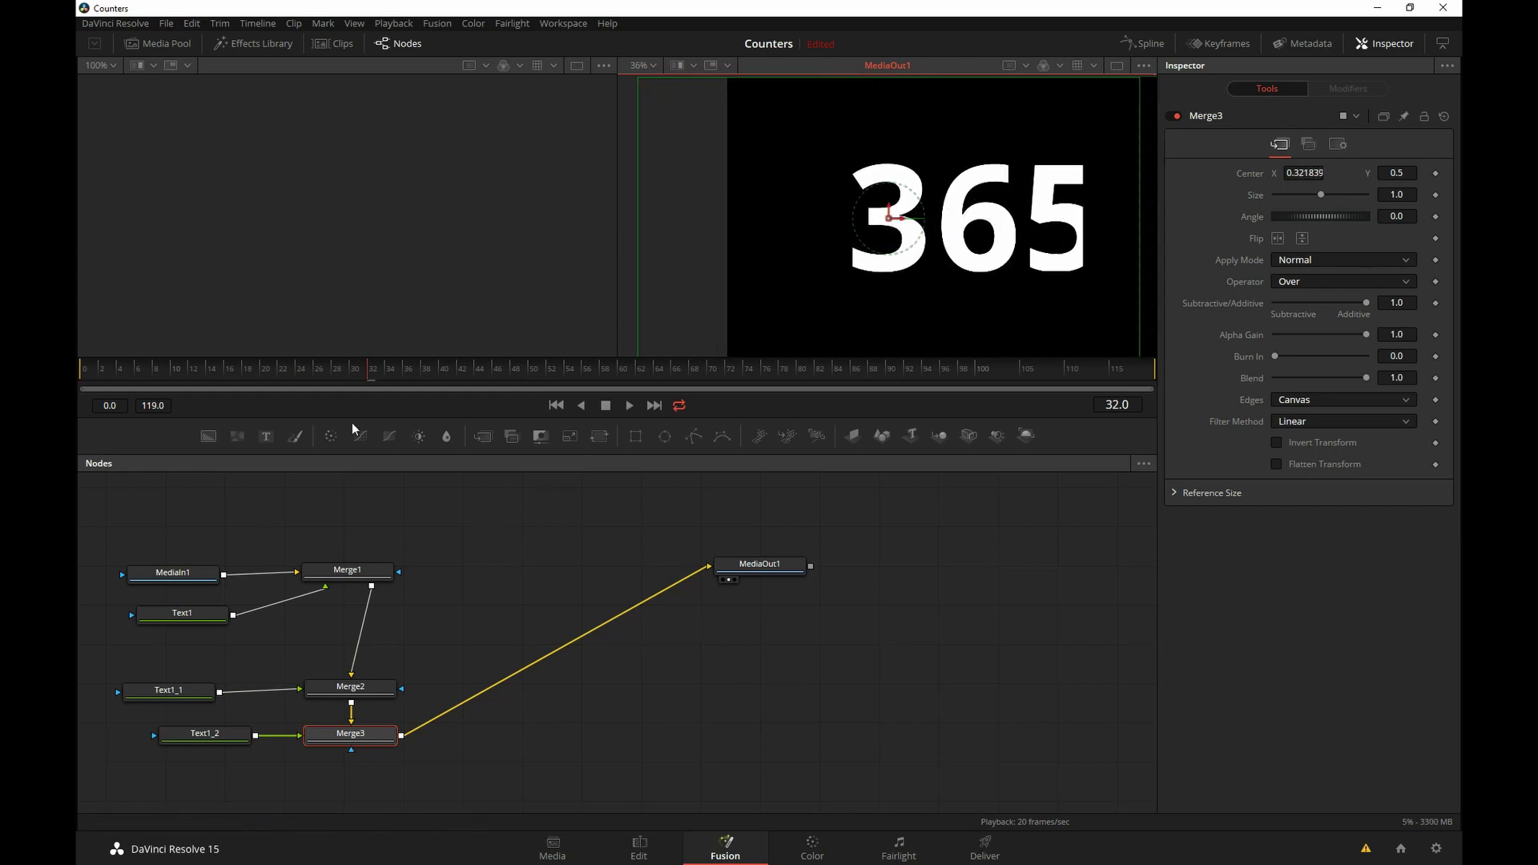
- Preview the three-digit random counter by scrubbing and playing it, and scrub the clip on the Edit page
{"action": "left_click_drag", "start_coordinate": [314, 372], "coordinate": [198, 378]}
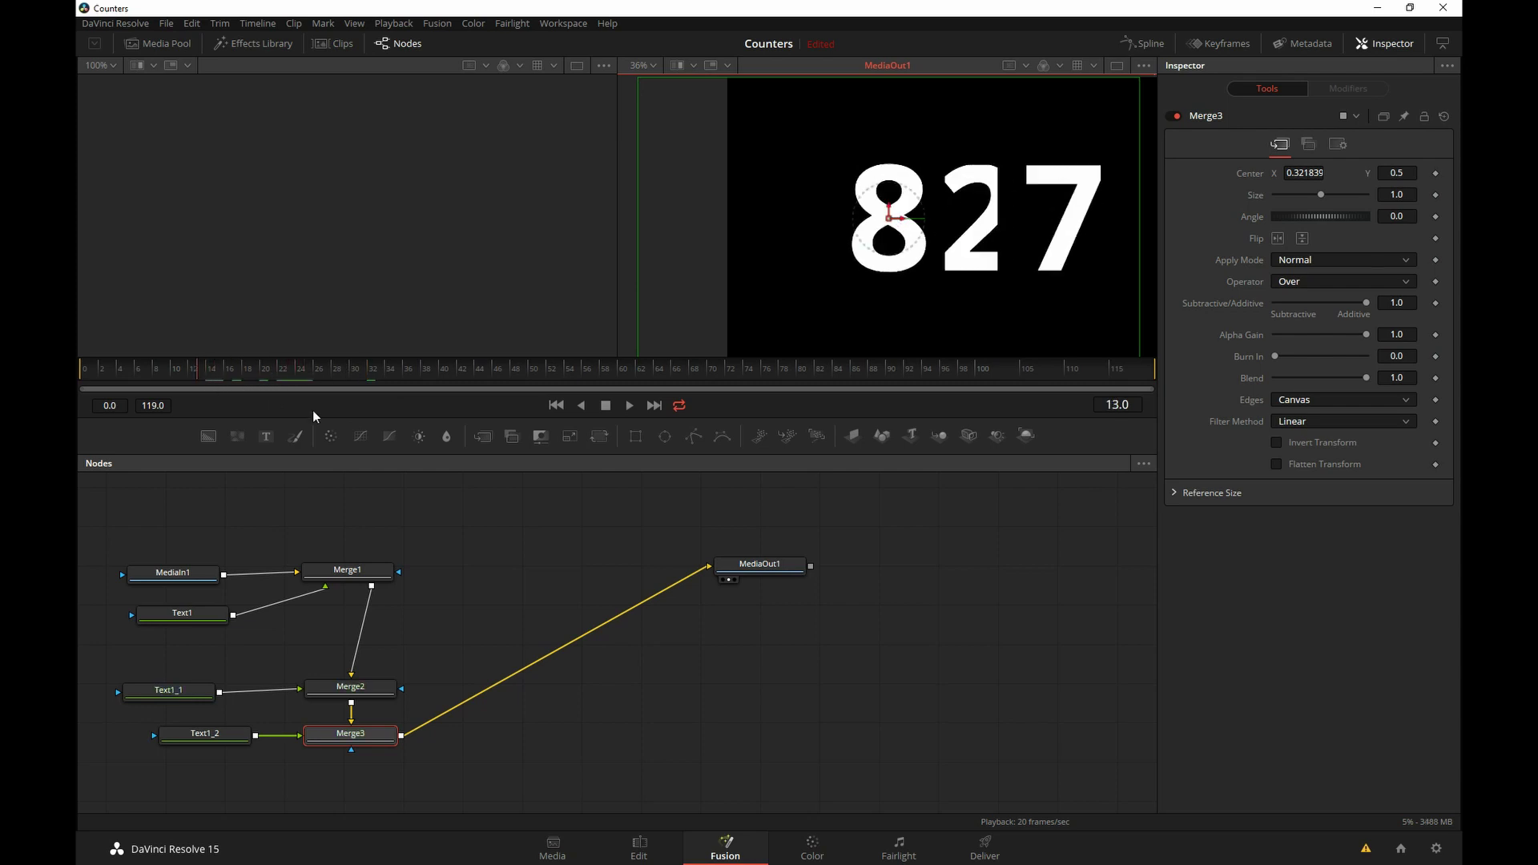
{"action": "key", "text": "space"}
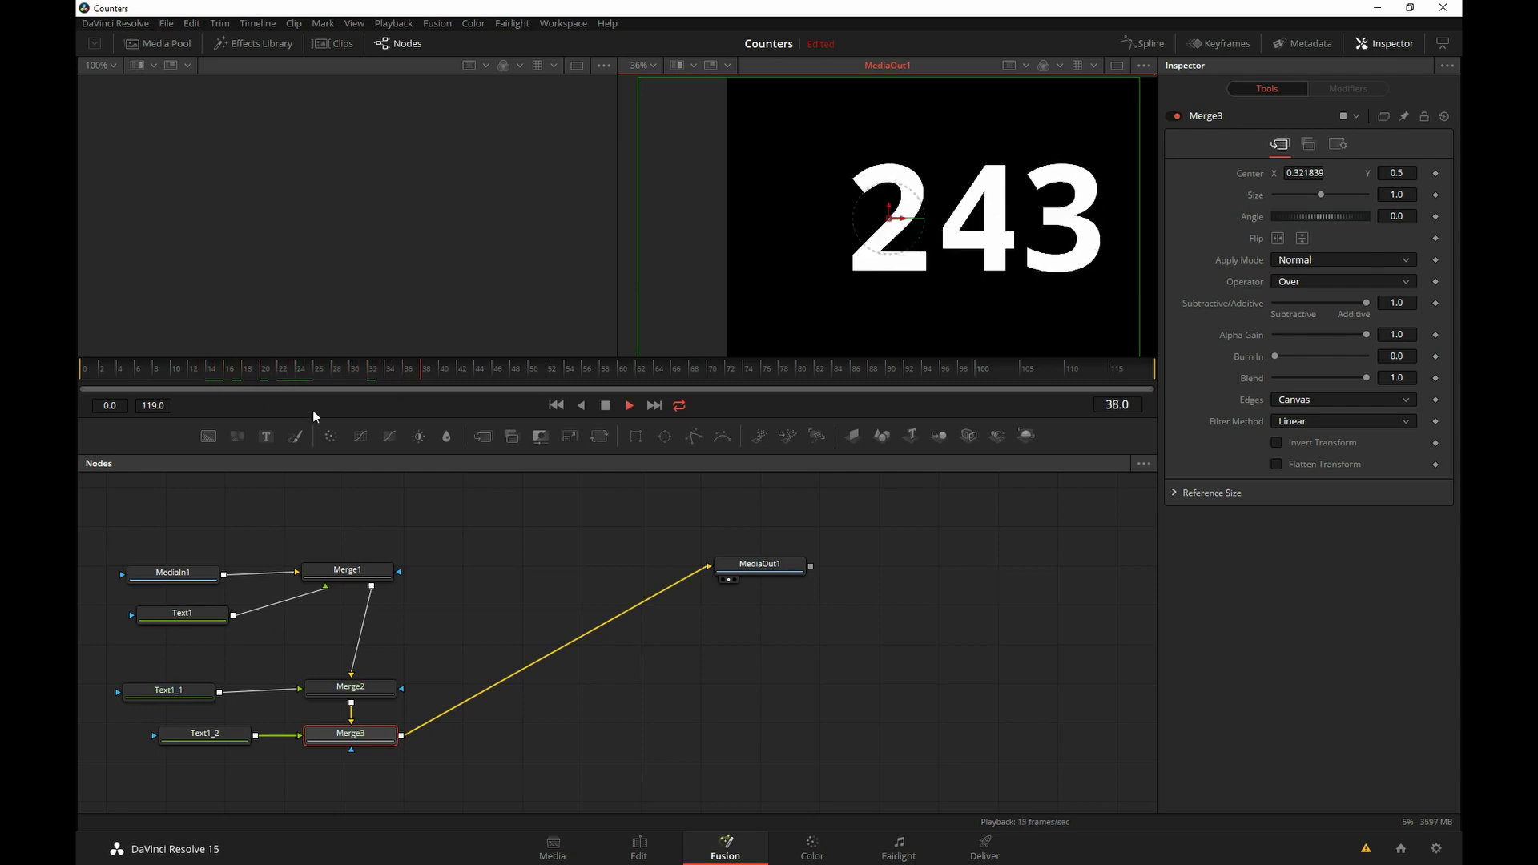
{"action": "key", "text": "space"}
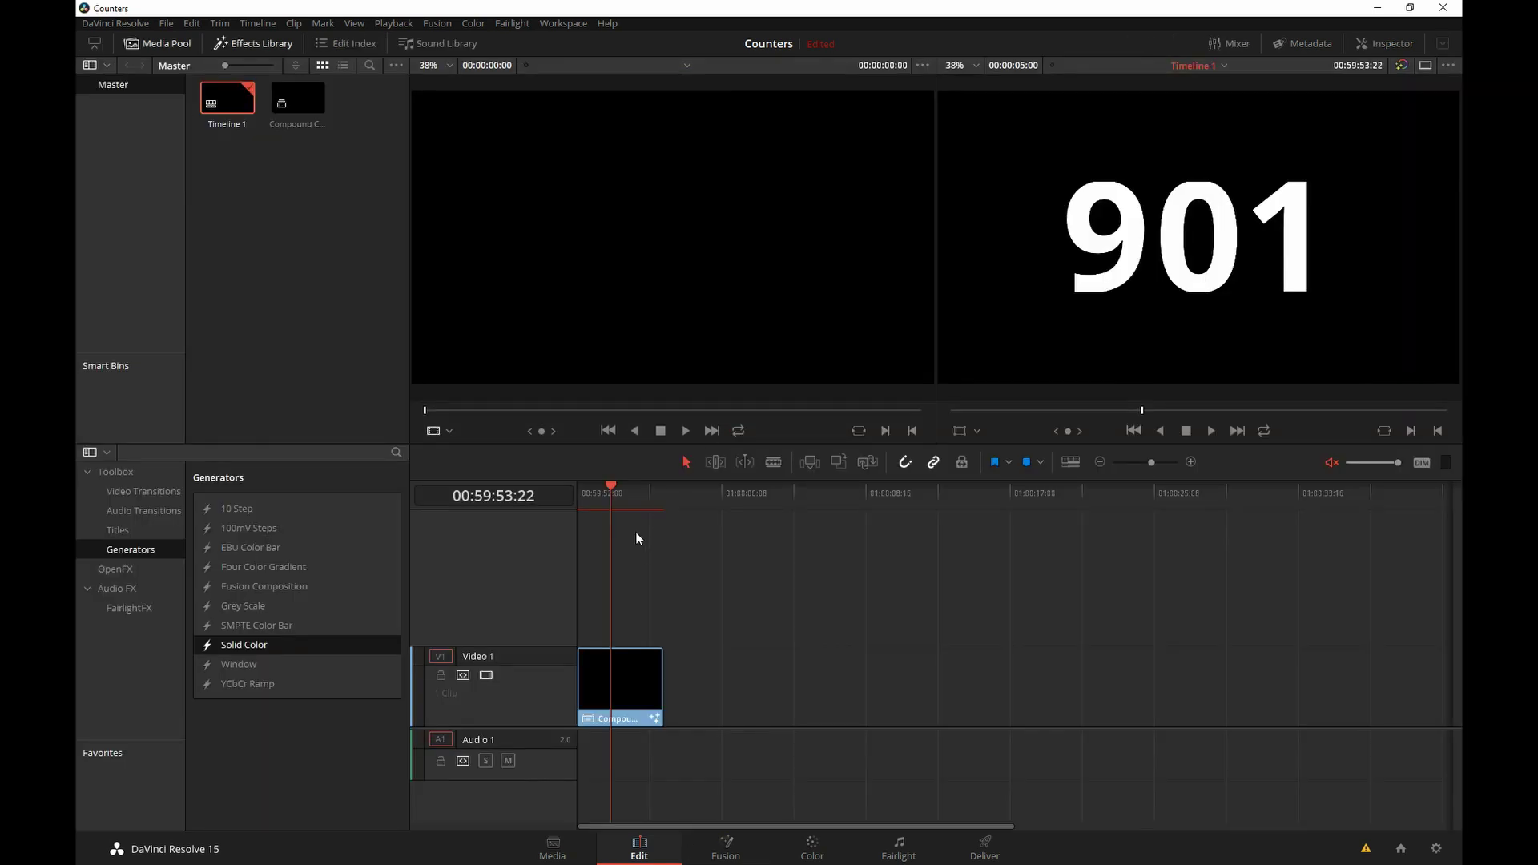
{"action": "mouse_move", "coordinate": [633, 498]}
{"action": "left_mouse_down"}
{"action": "mouse_move", "coordinate": [579, 498]}
{"action": "mouse_move", "coordinate": [612, 500]}
{"action": "left_mouse_up"}
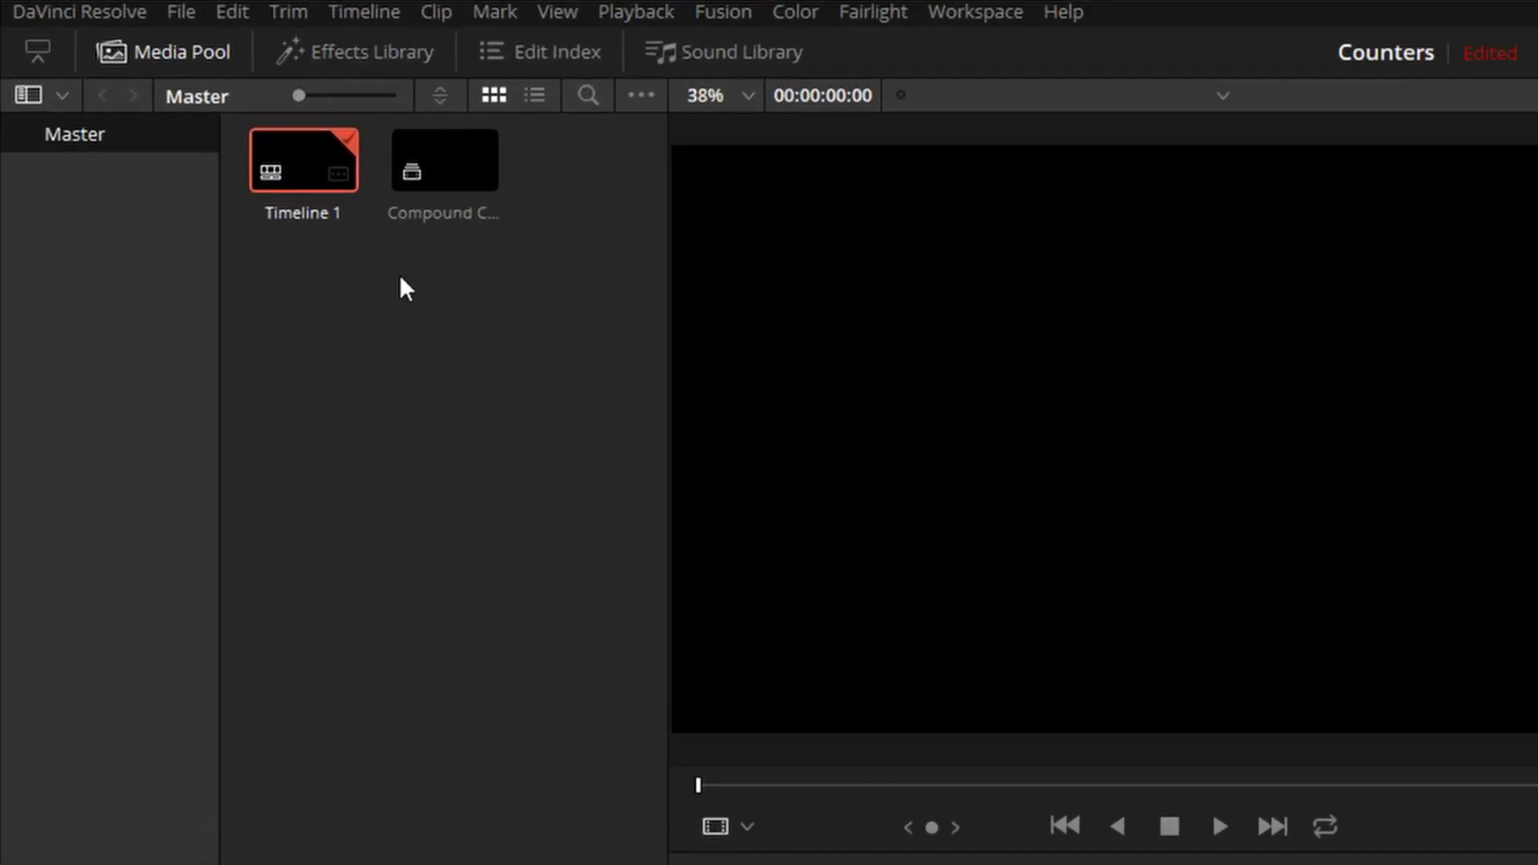
- Browse the Titles category of the Effects Library through the Fusion titles
{"action": "left_click", "coordinate": [353, 51]}
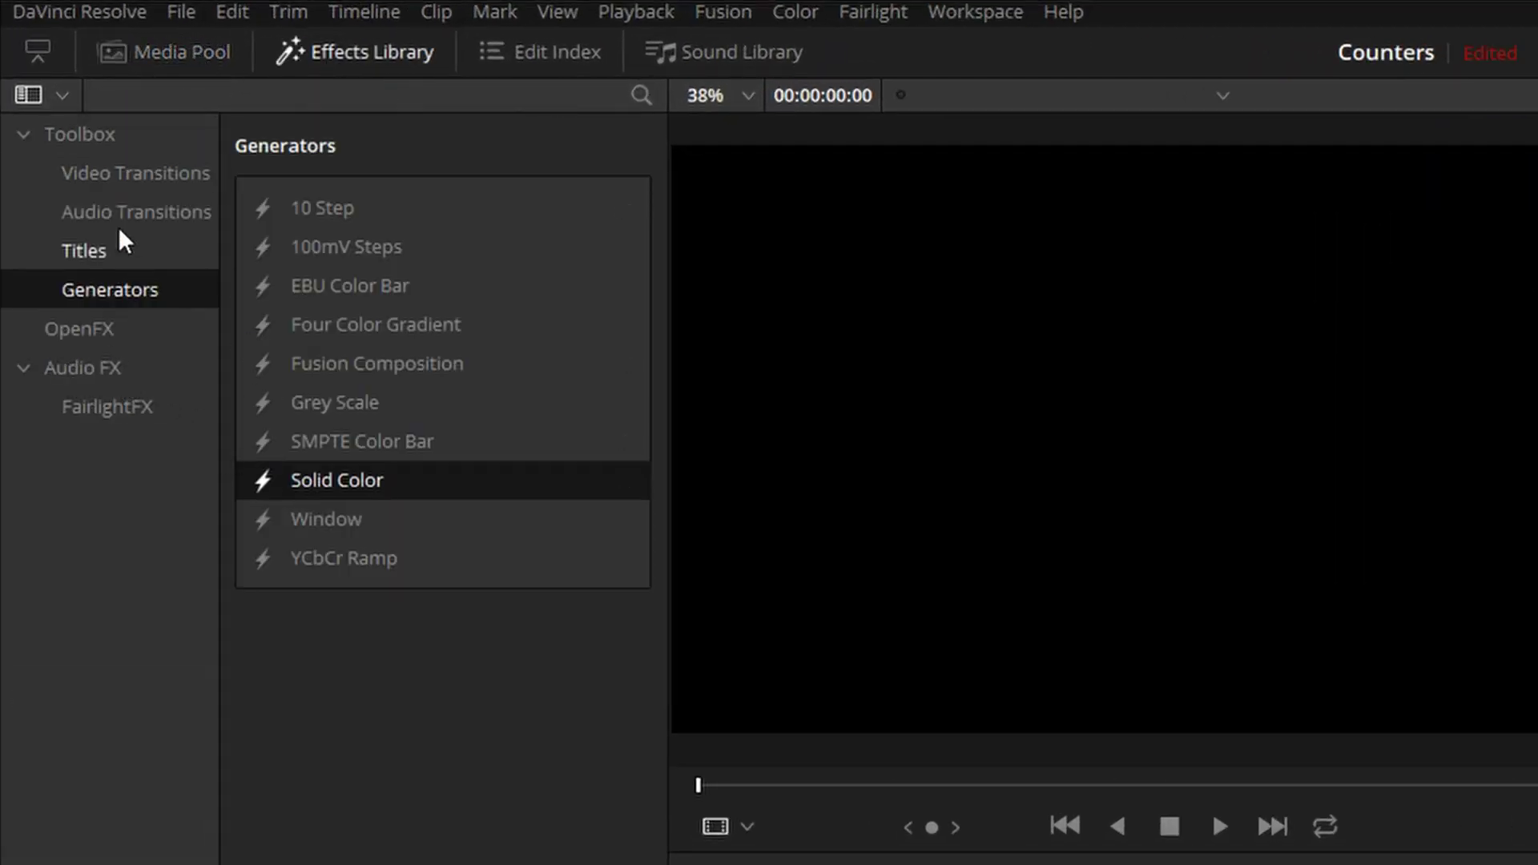
{"action": "left_click", "coordinate": [86, 250]}
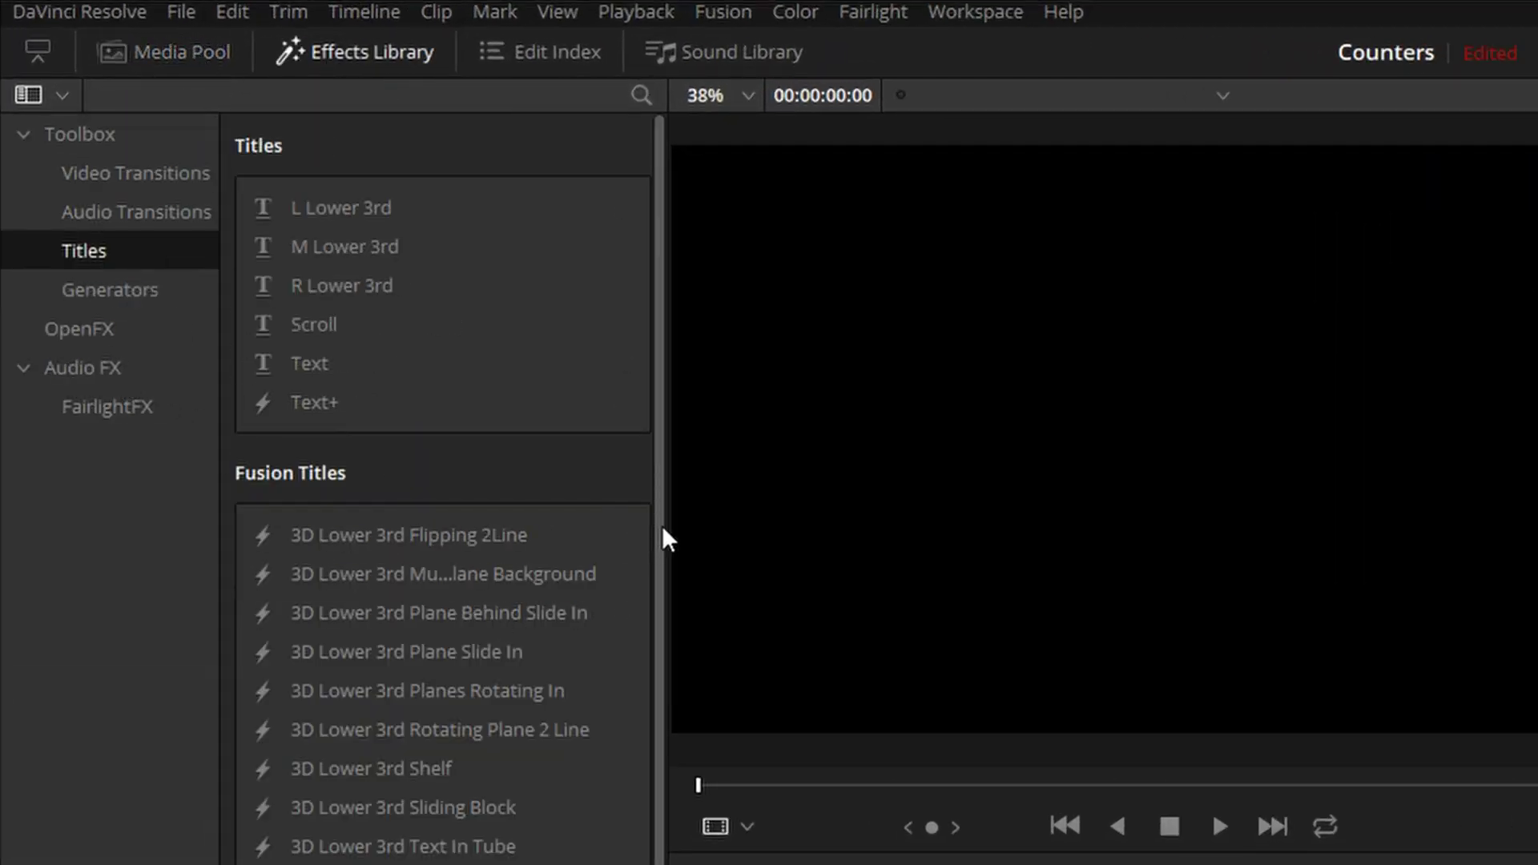
{"action": "scroll", "coordinate": [665, 536], "scroll_direction": "down", "scroll_amount": 10}
{"action": "scroll", "coordinate": [442, 488], "scroll_direction": "down", "scroll_amount": 2}
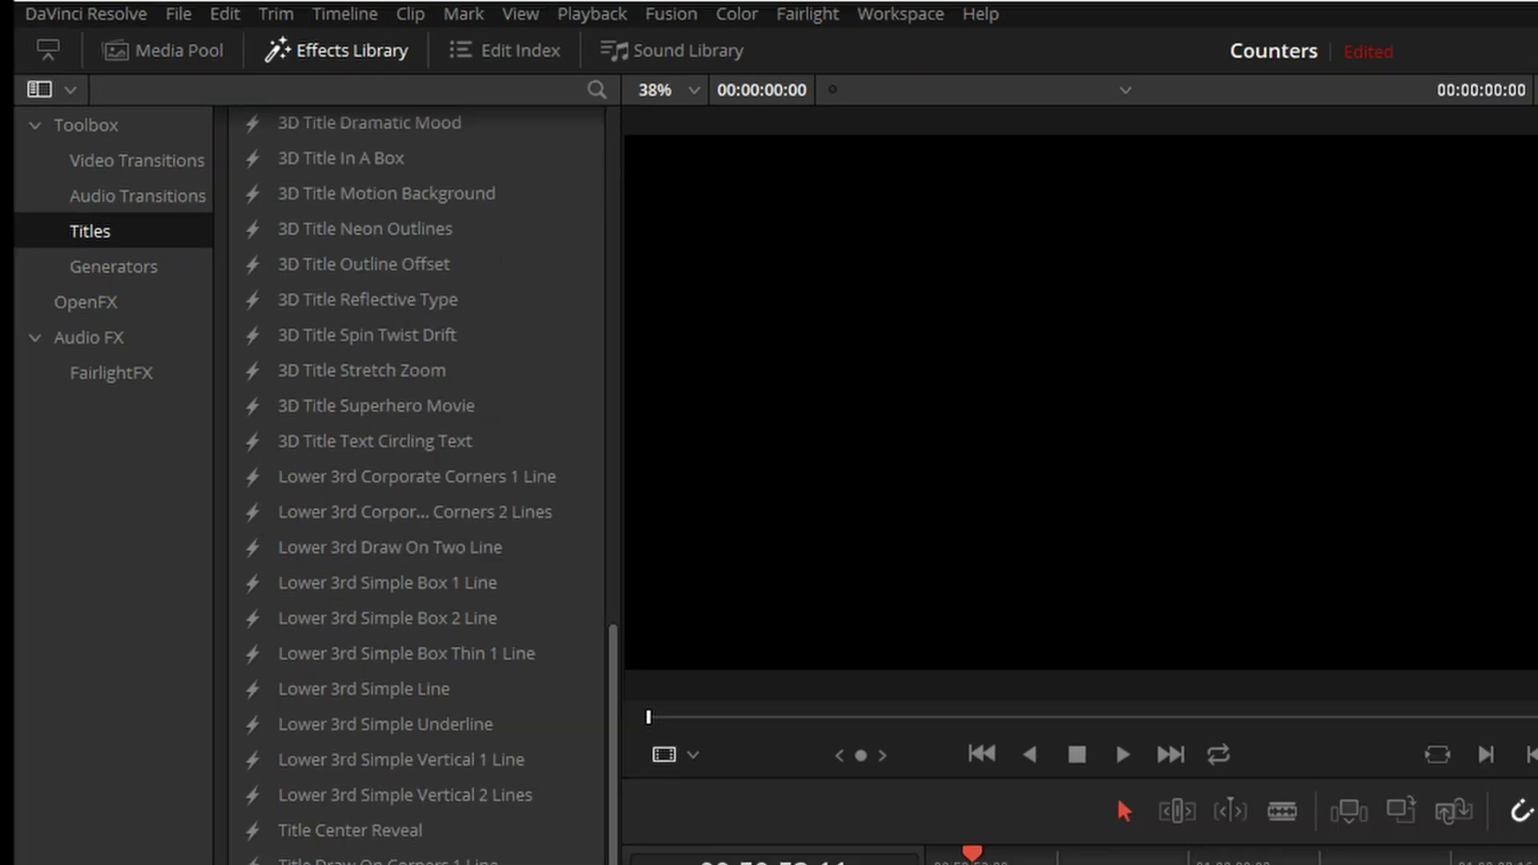